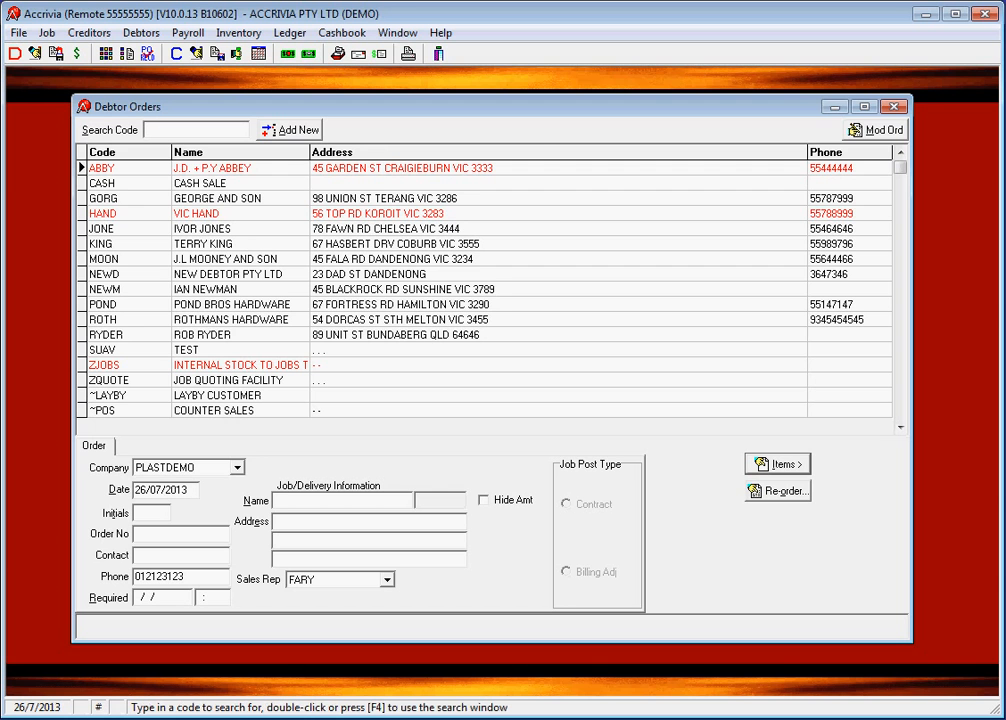
Select the first debtor in the list for the order and enter the order taker's initials
text(ROTH)
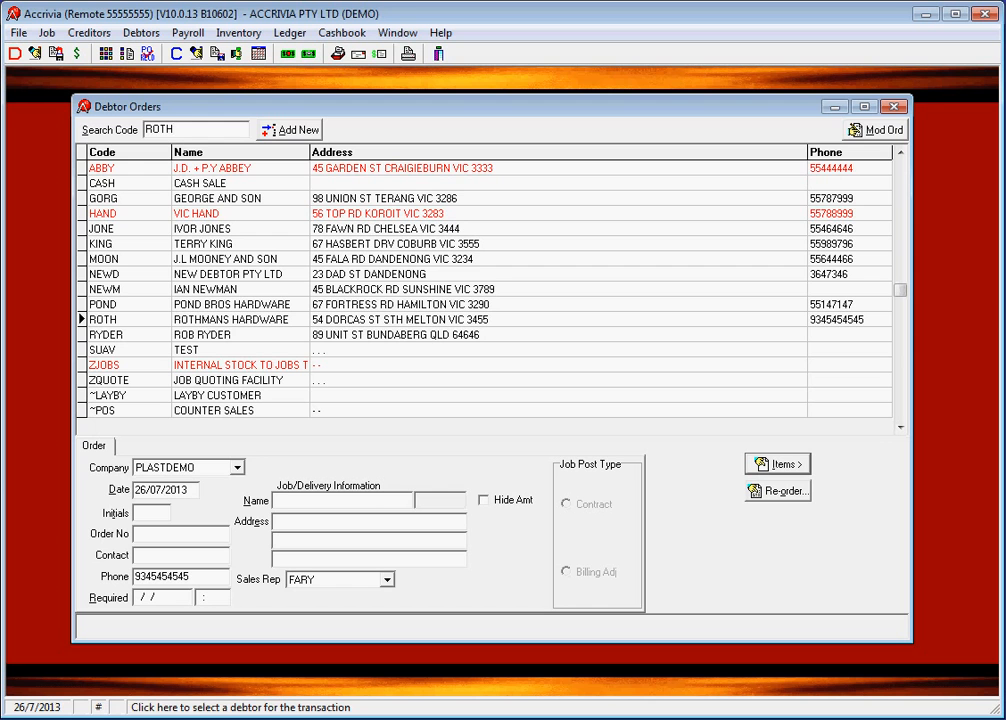
click(200, 168)
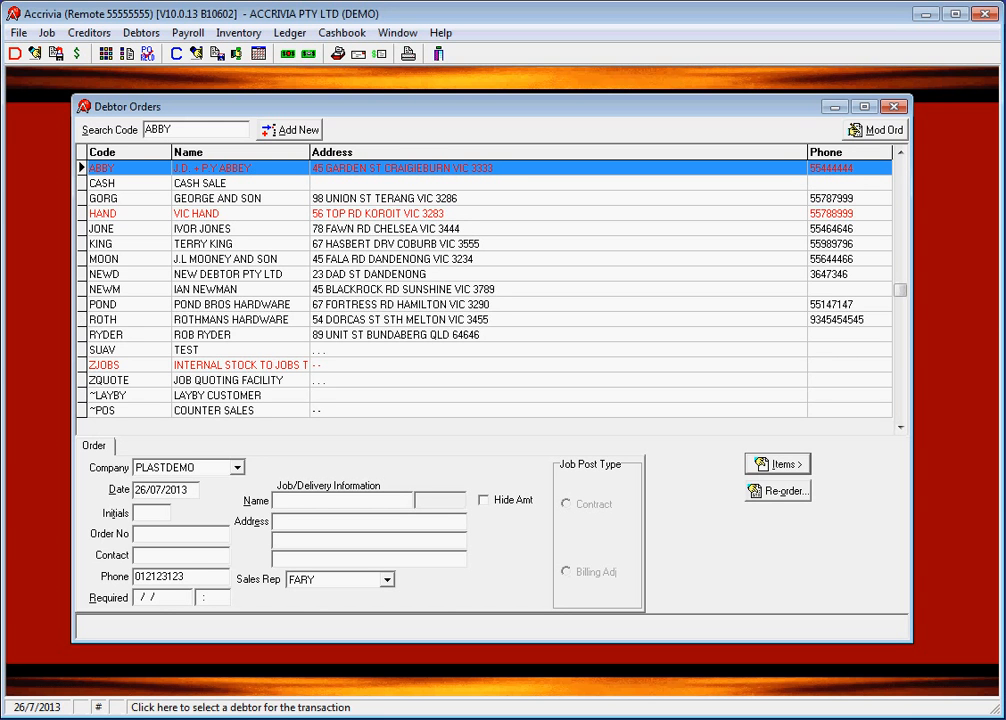
click(151, 513)
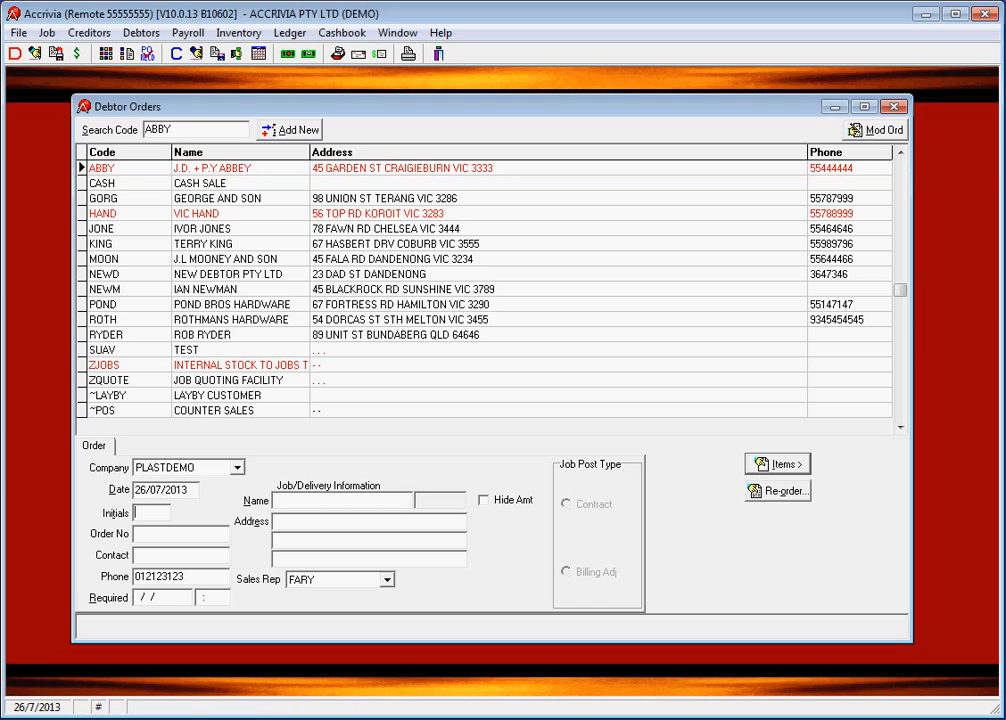
text(JL)
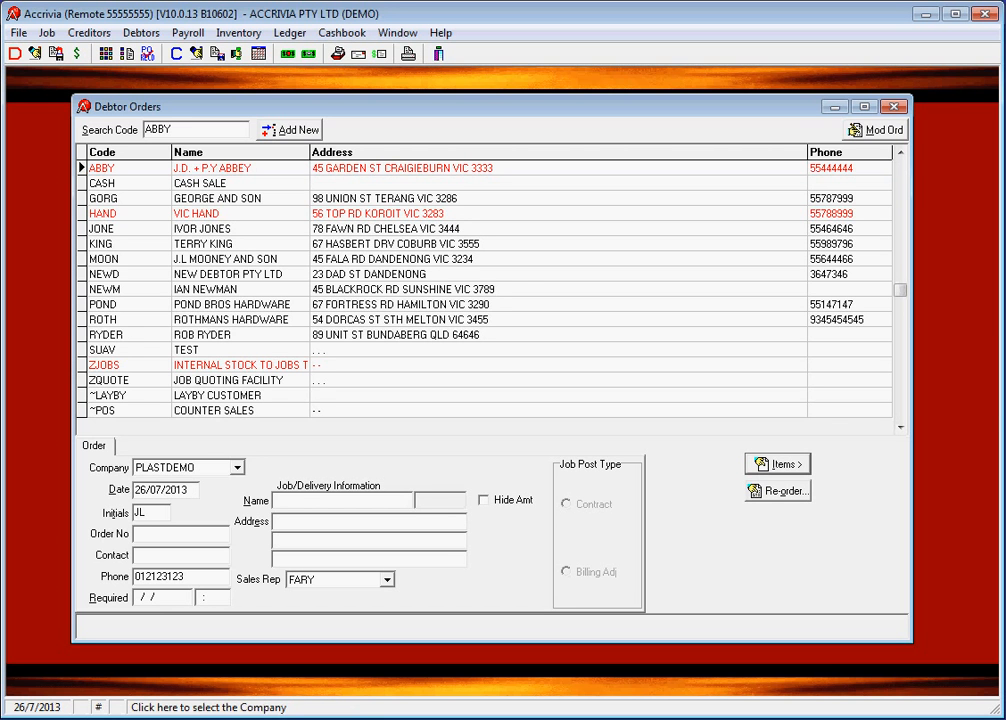
Keep PLASTDEMO as the company and enter the customer's order number and the contact's name
click(237, 468)
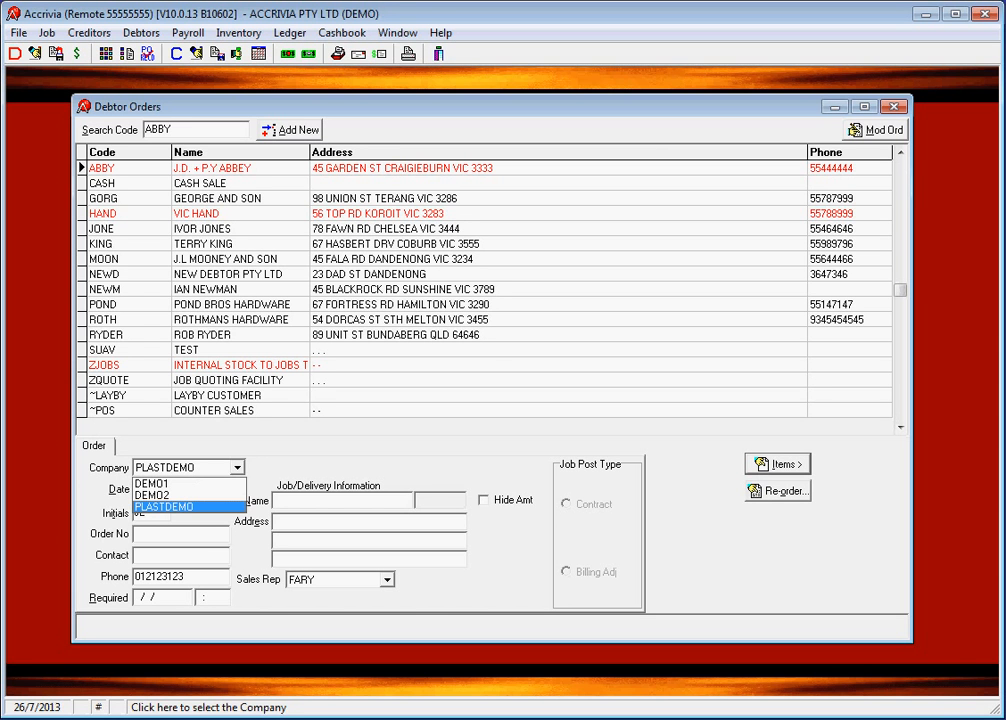
click(237, 468)
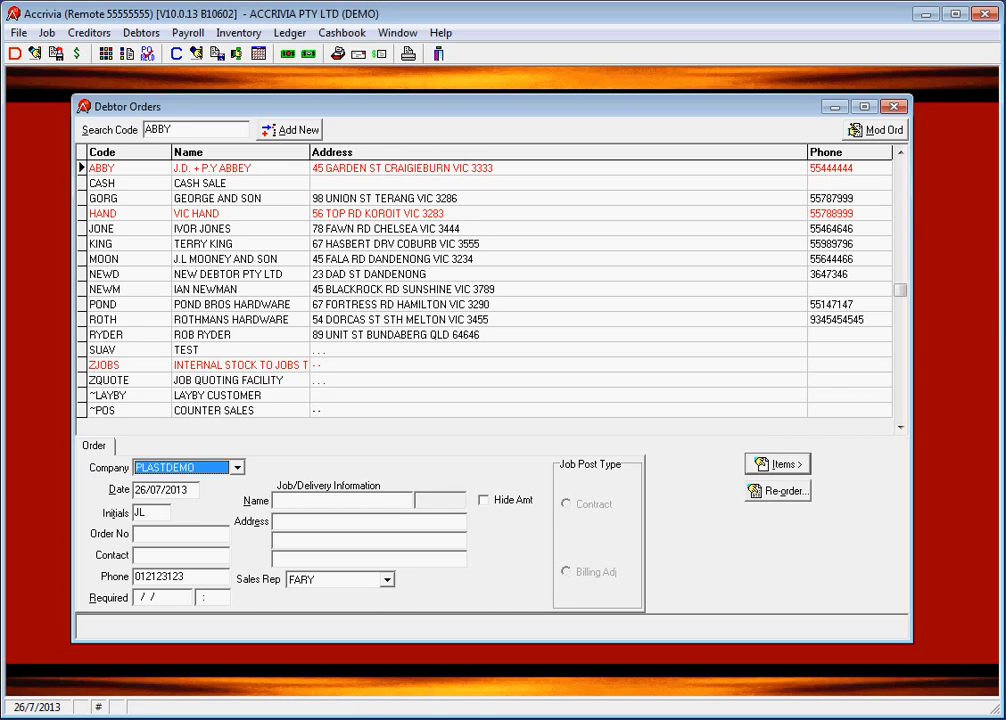
click(180, 534)
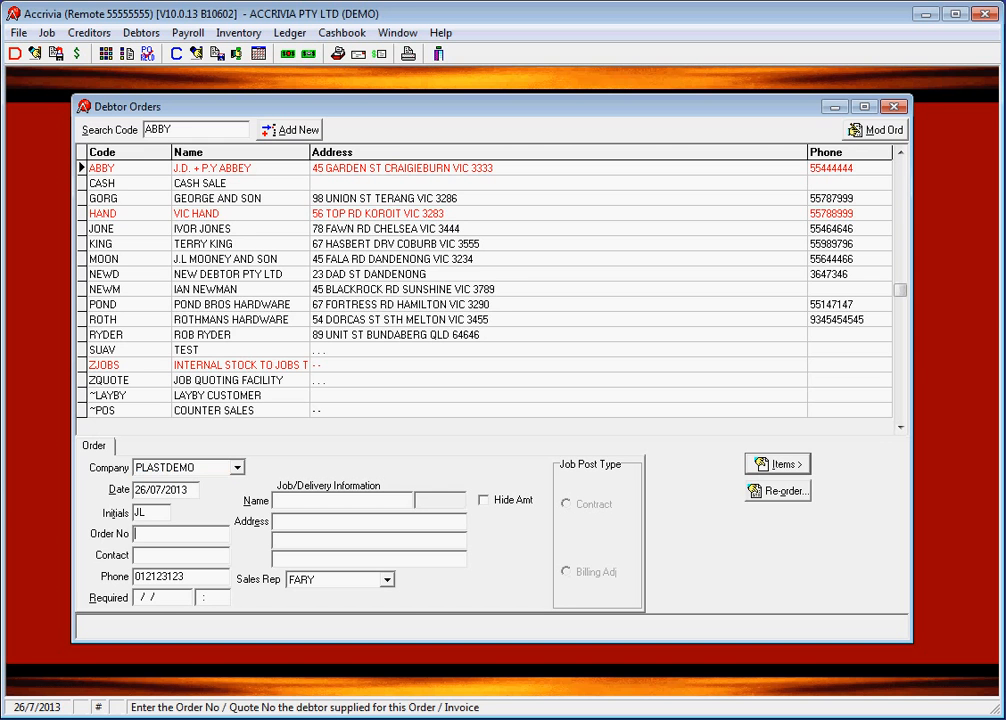
text(1234)
key(Tab)
text(Bob)
key(Tab)
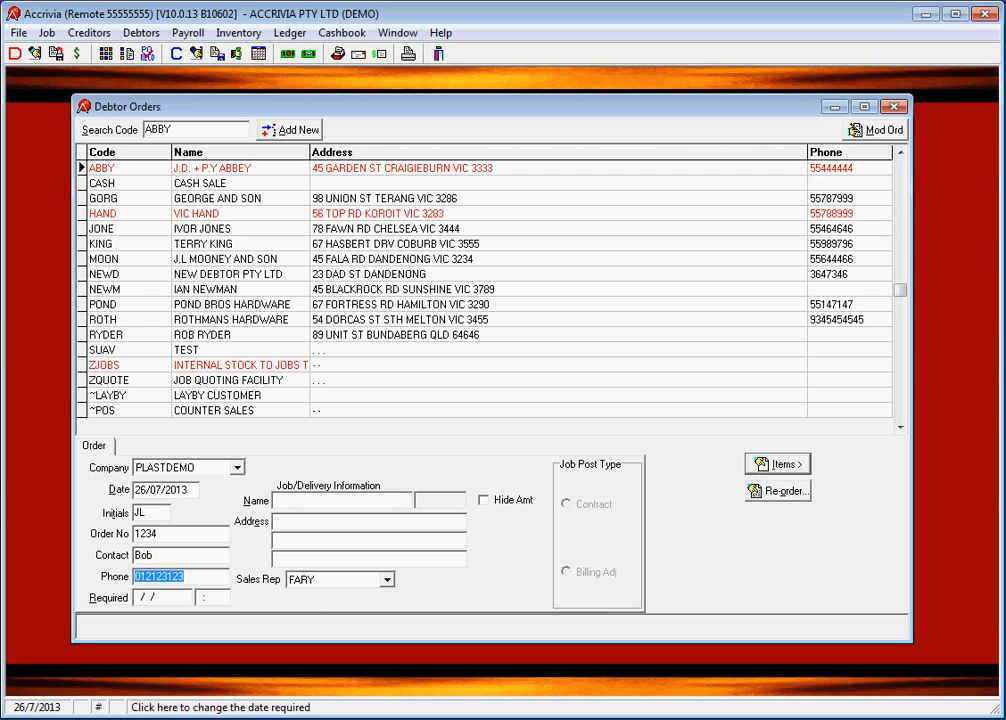
Set the order's required date to 29/07/2013 and the required time to 08:00
click(142, 598)
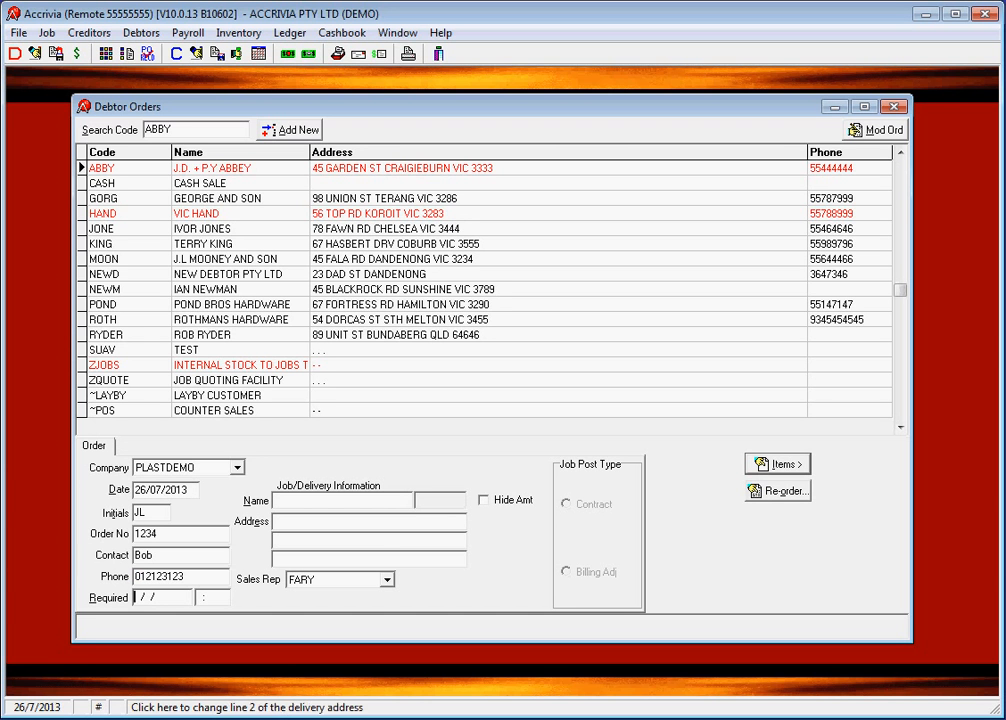
text(29072013)
key(Tab)
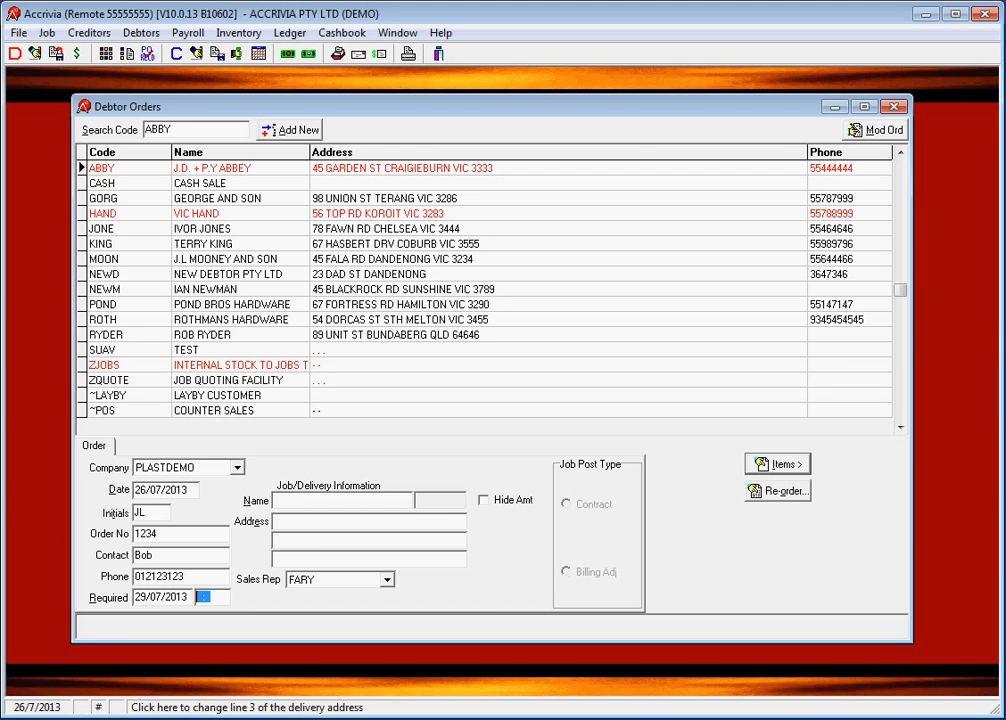
text(0800)
key(Tab)
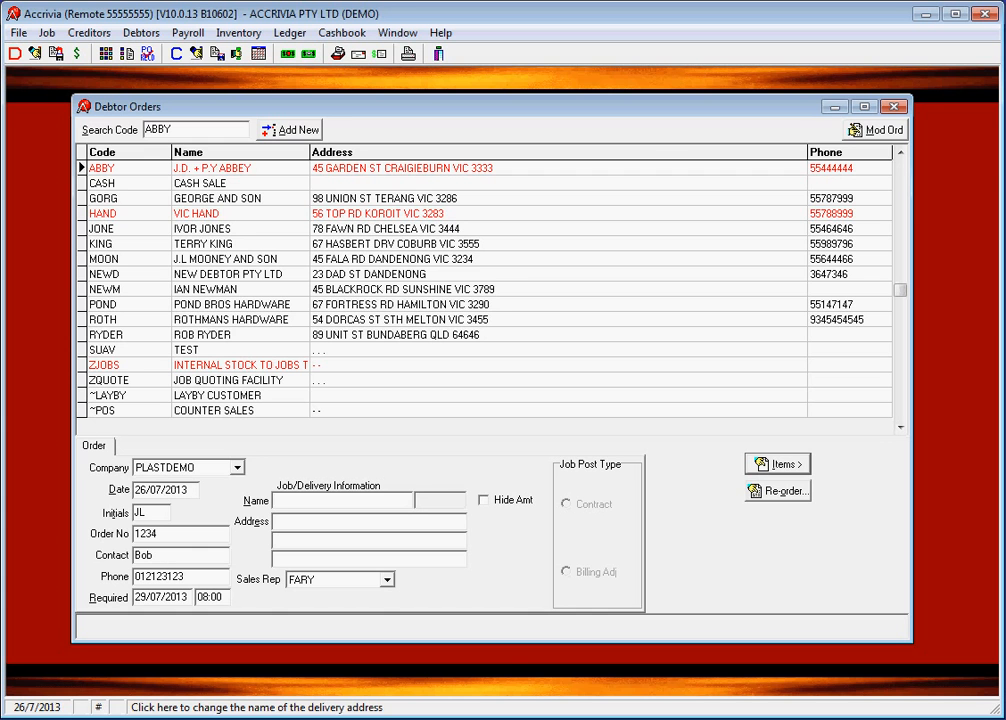
Enter the job name and two lines of the delivery address, and check the debtor's saved delivery addresses
text(SMITHS JOB)
key(Tab)
text(S)
text(TATOIN)
key(BackSpace)
key(BackSpace)
key(BackSpace)
text(ION ST)
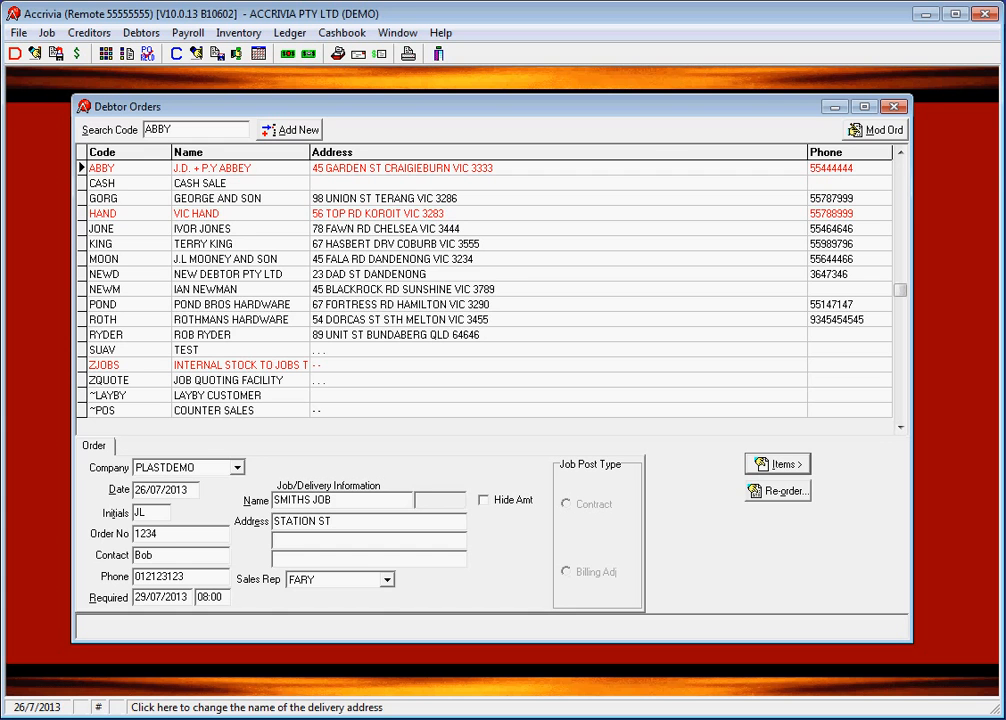
key(Tab)
text(BURBANK)
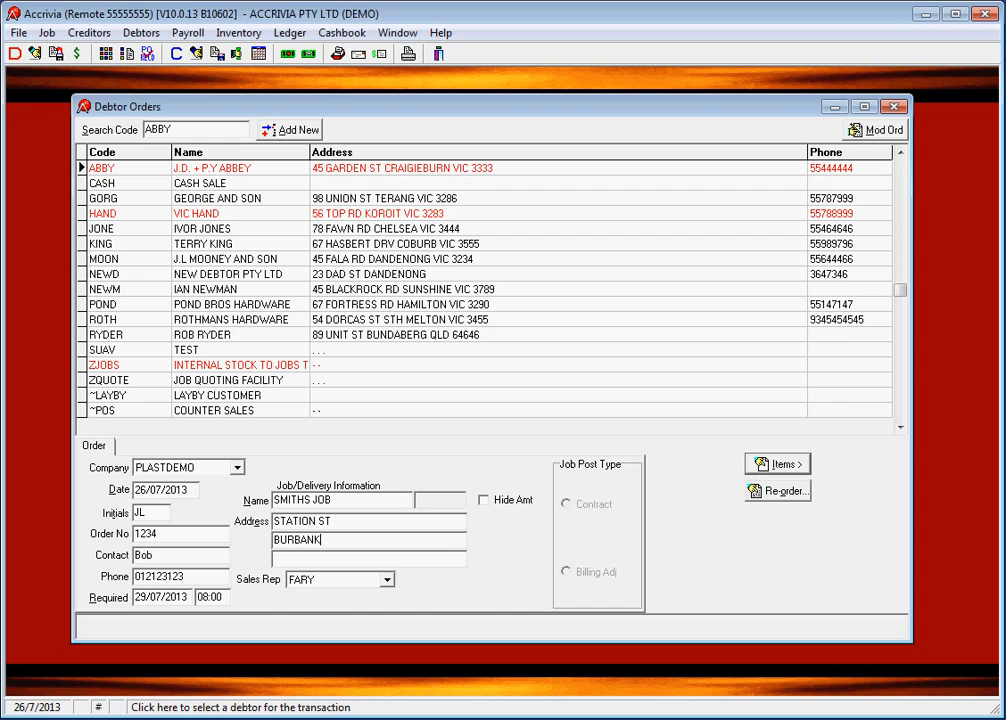
click(440, 500)
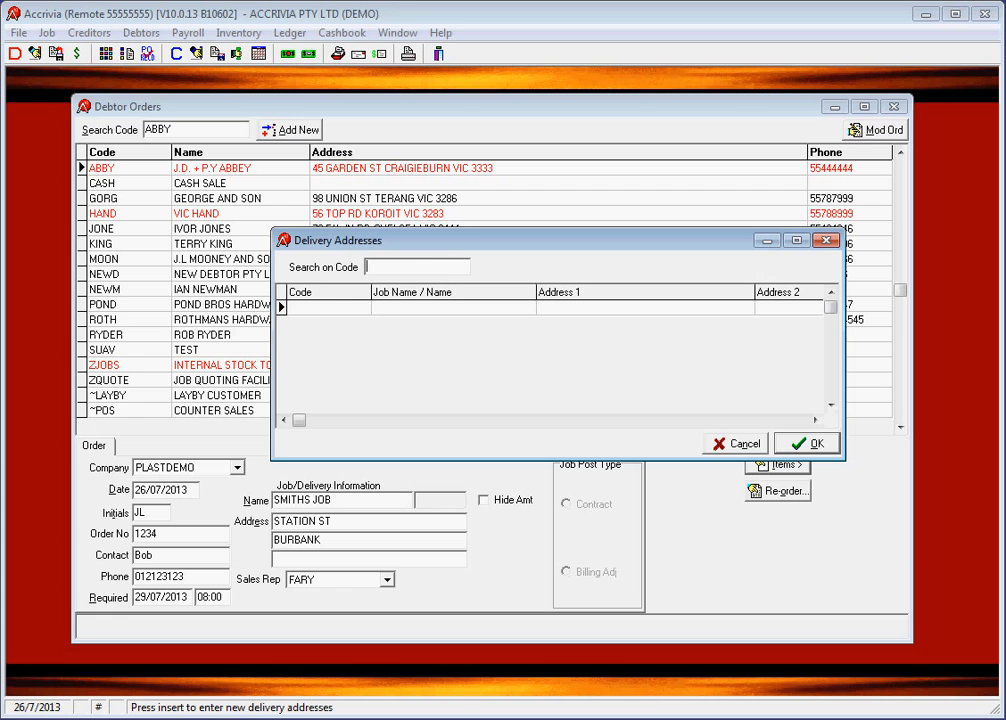
click(736, 443)
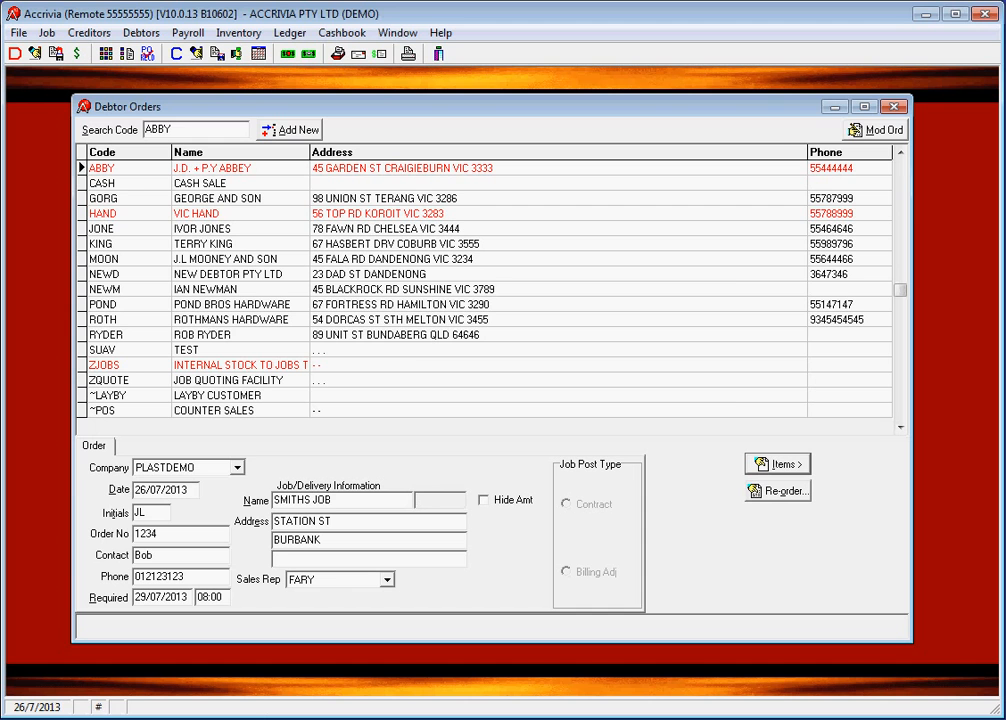
Proceed to the order's item entry despite the exceeded credit limit and apply the DELA delivery zone charge
click(778, 465)
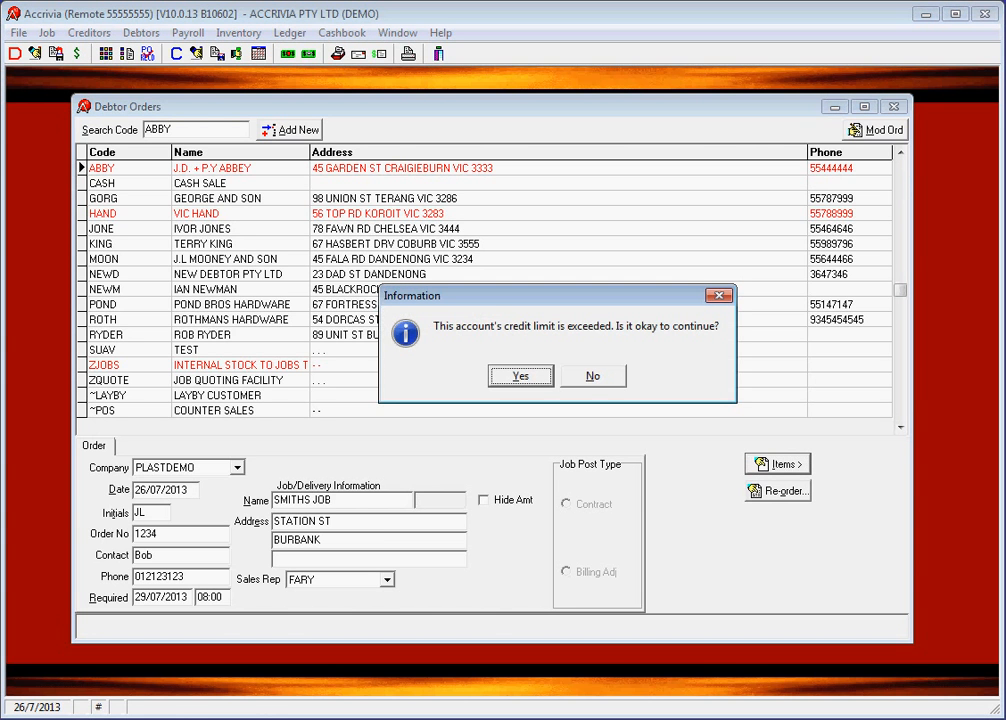
click(521, 376)
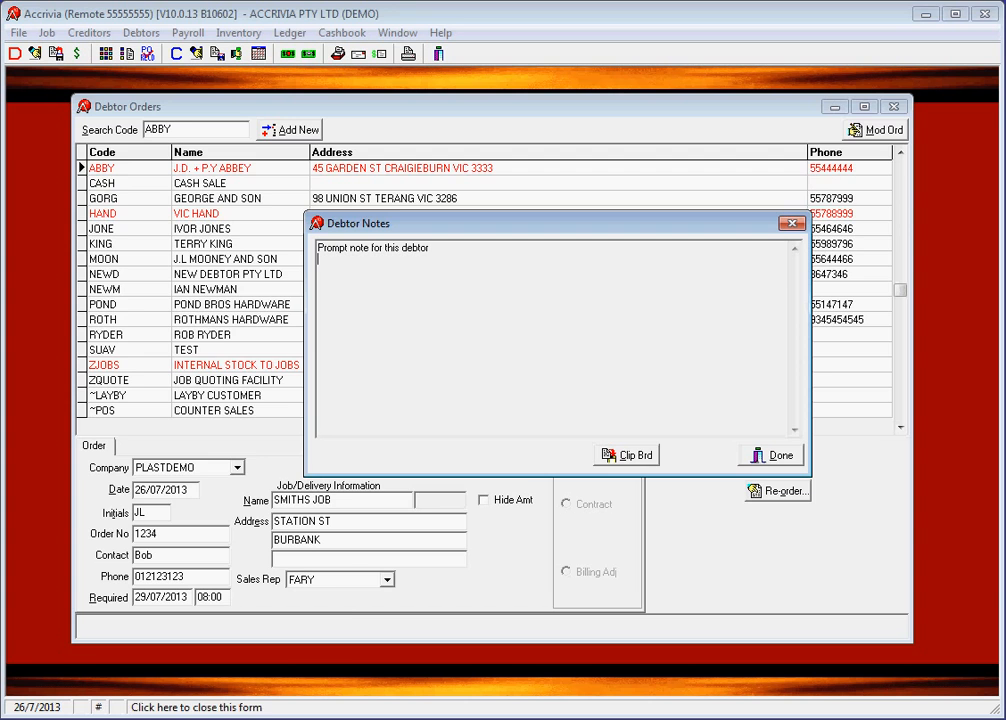
click(771, 456)
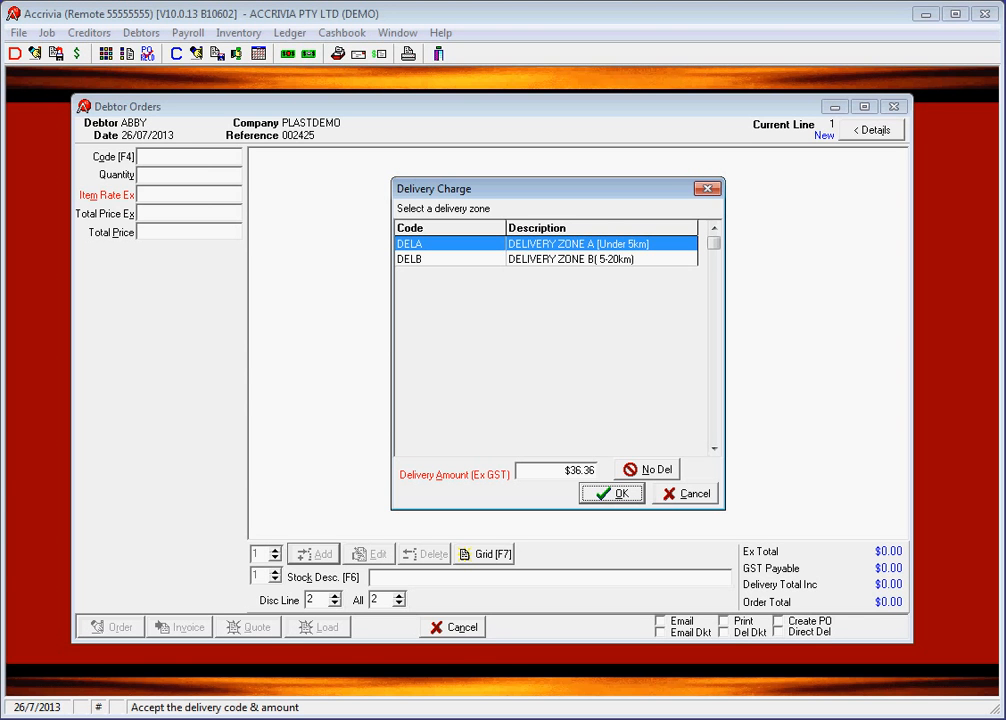
key(Return)
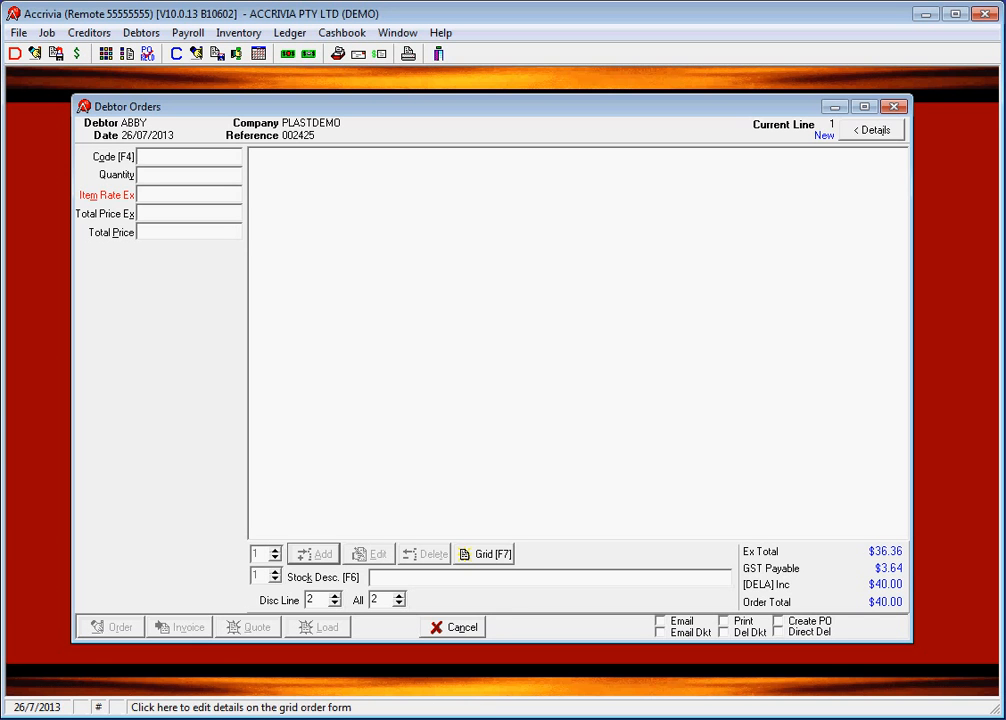
Create a new grid order section named "upstairs"
key(F7)
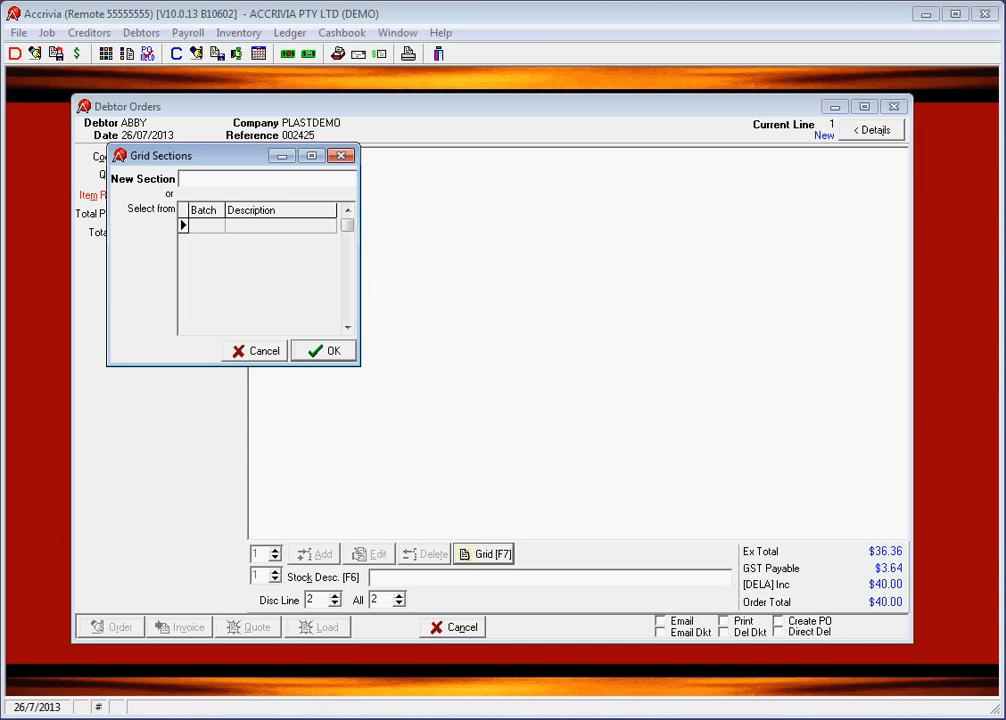
text(upstairs)
key(Return)
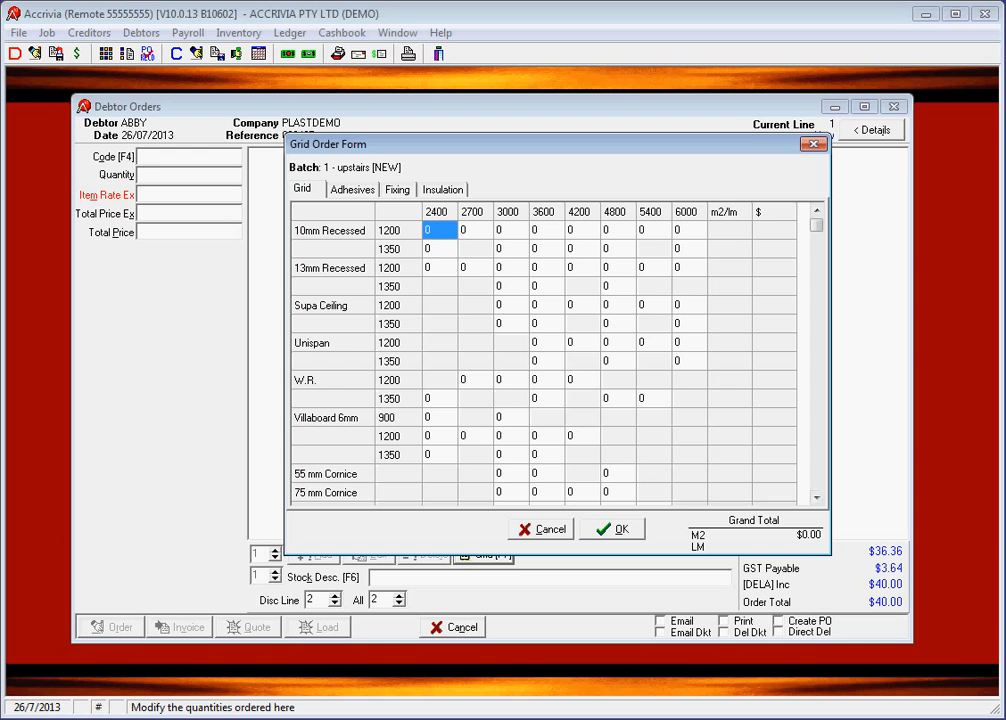
Examine the product rows of the order grid and the items listed under Adhesives, Fixing and Insulation
scroll(545, 355, down, 3)
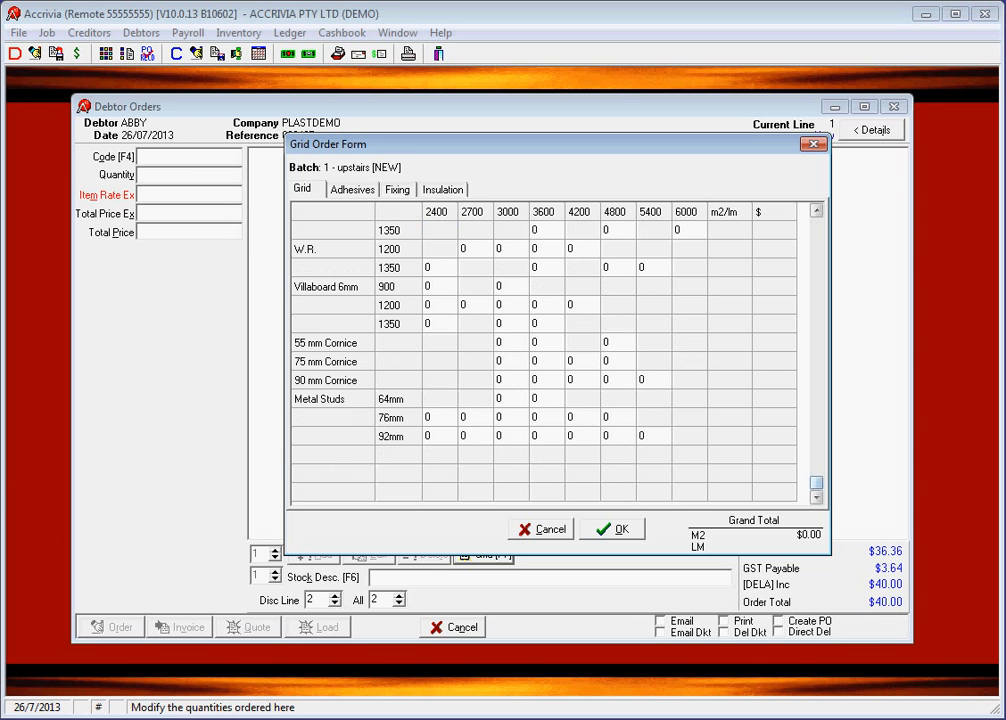
drag(817, 483, 817, 225)
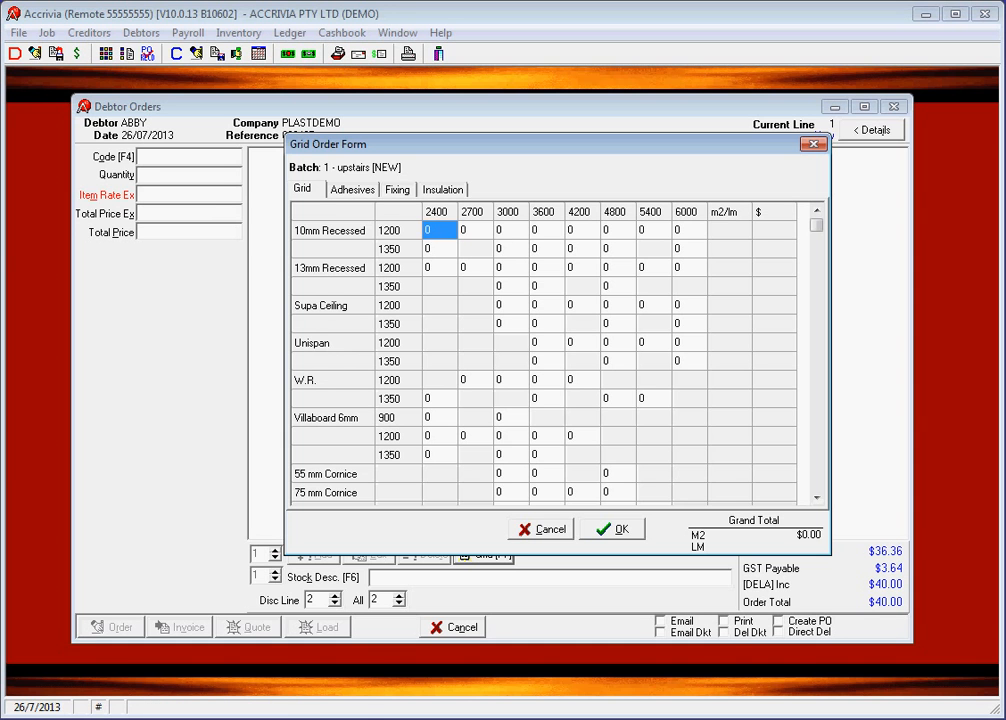
click(352, 190)
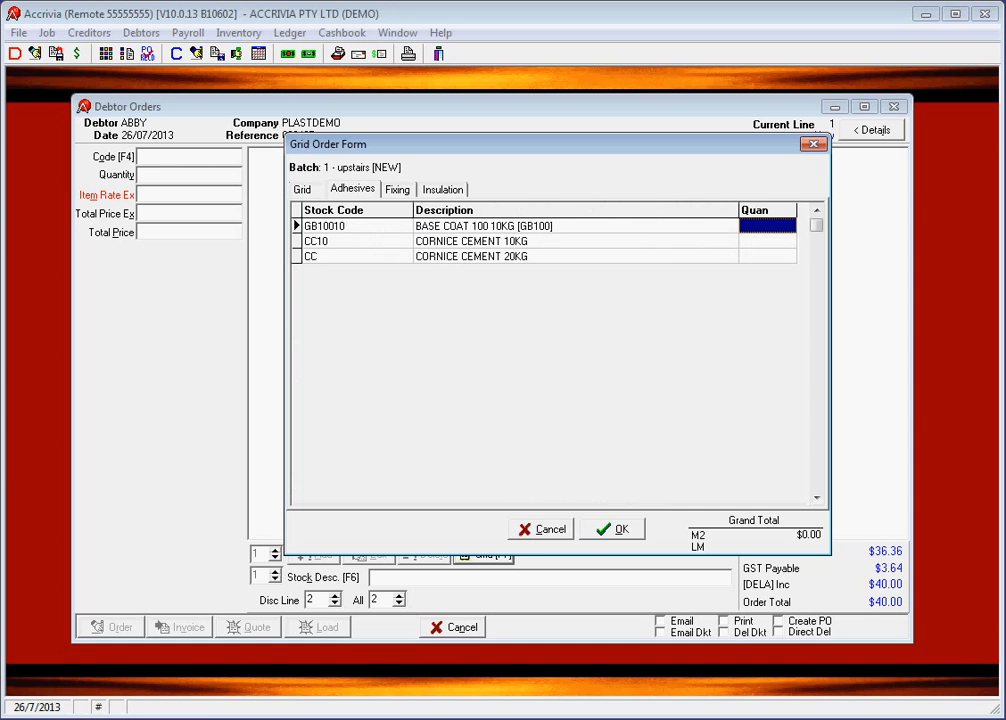
click(397, 190)
click(442, 190)
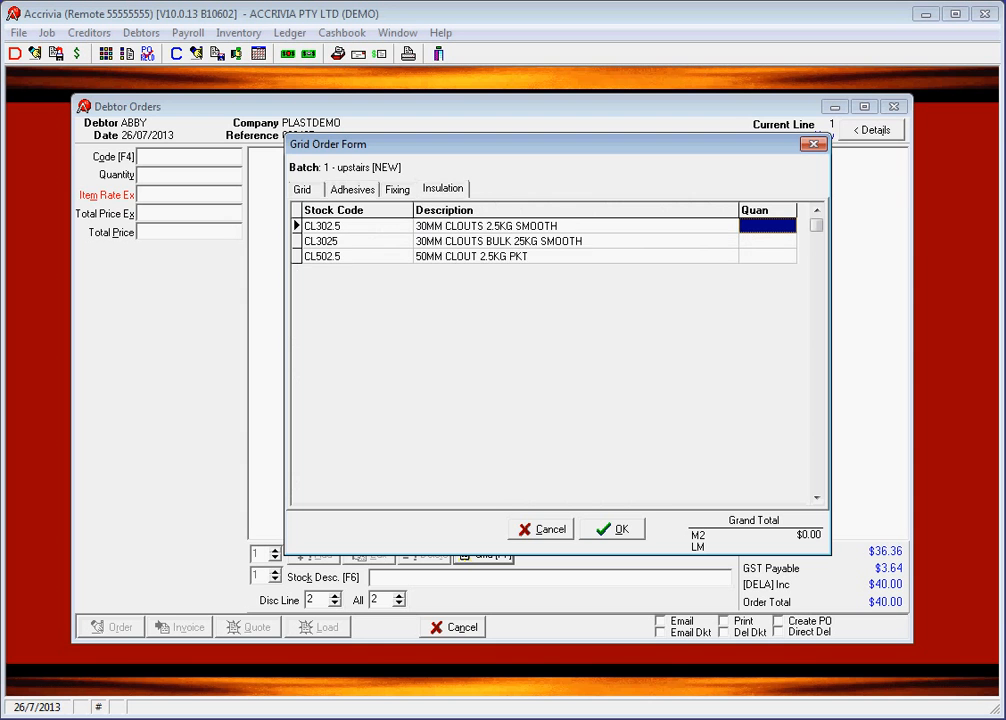
click(397, 190)
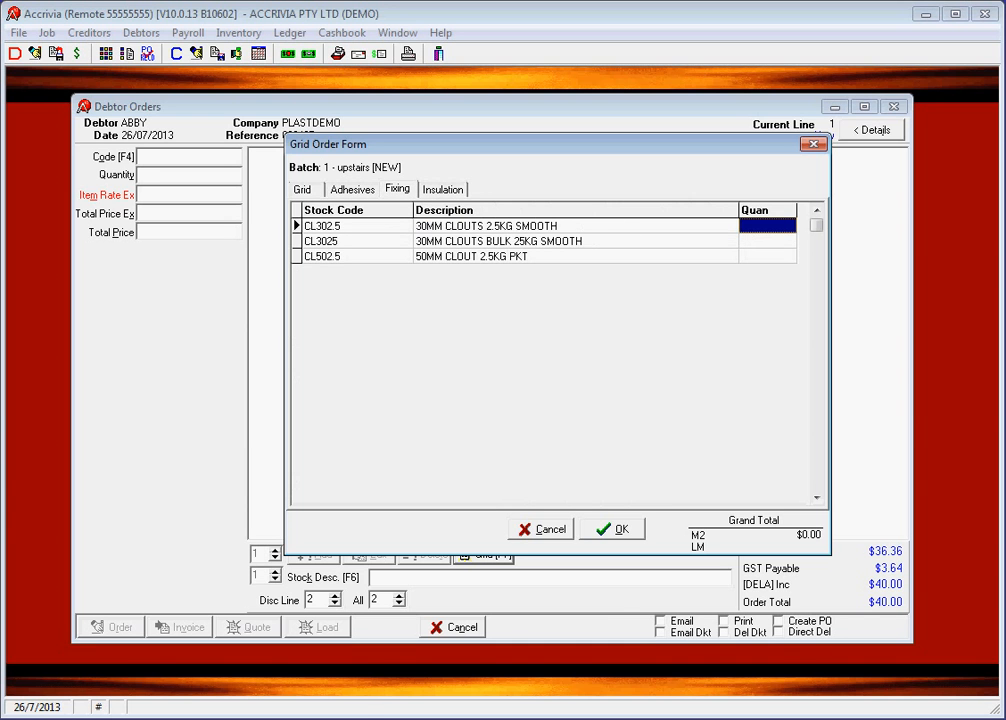
click(352, 190)
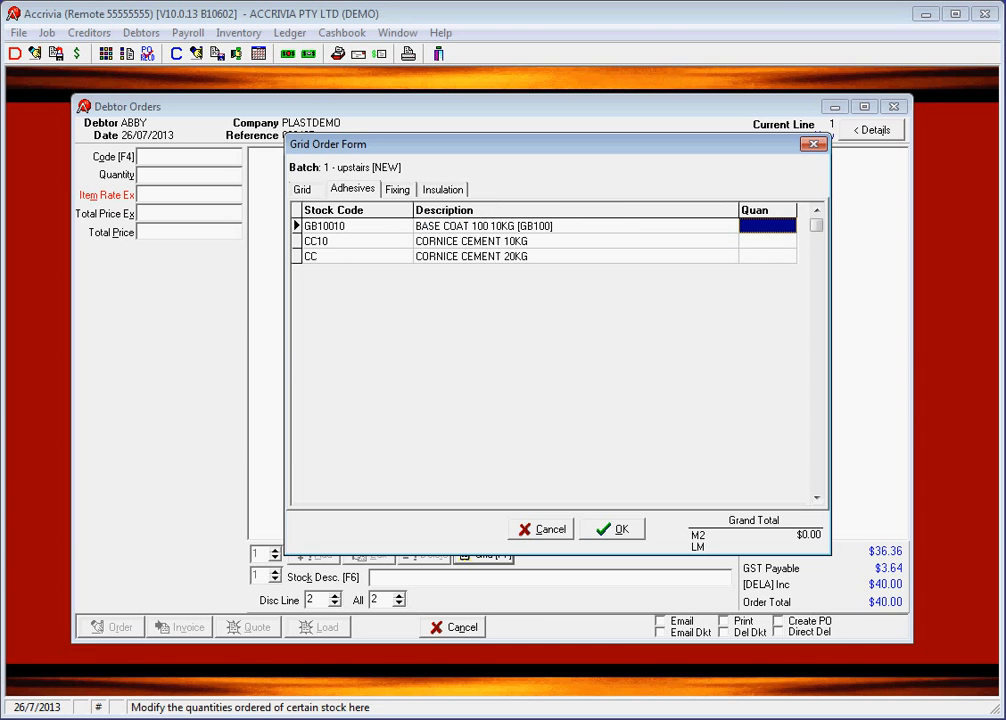
click(302, 190)
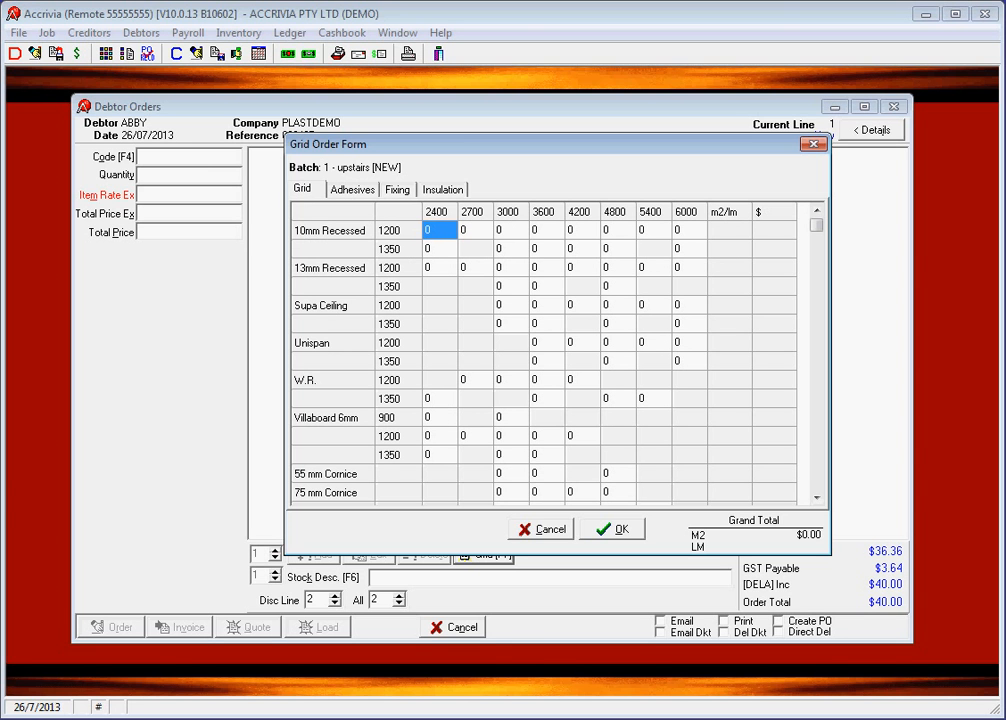
Set the quantity of 10mm Recessed, width 1200 and length 6000, to 10
key(Right)
key(Right)
key(Right)
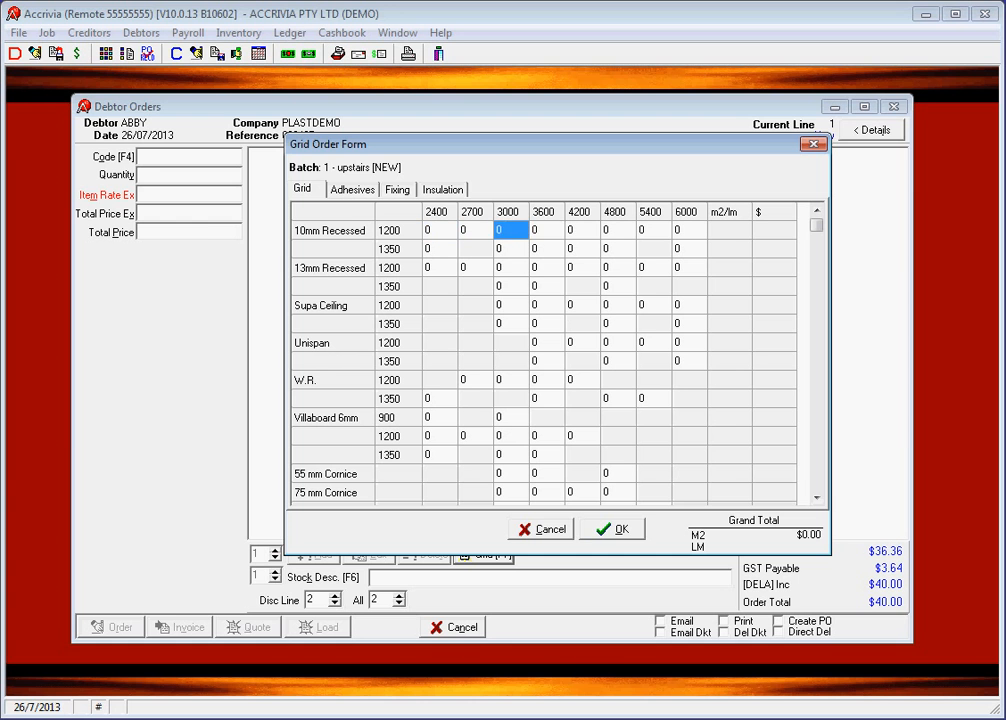
key(Right)
key(Right)
key(Right)
key(Right)
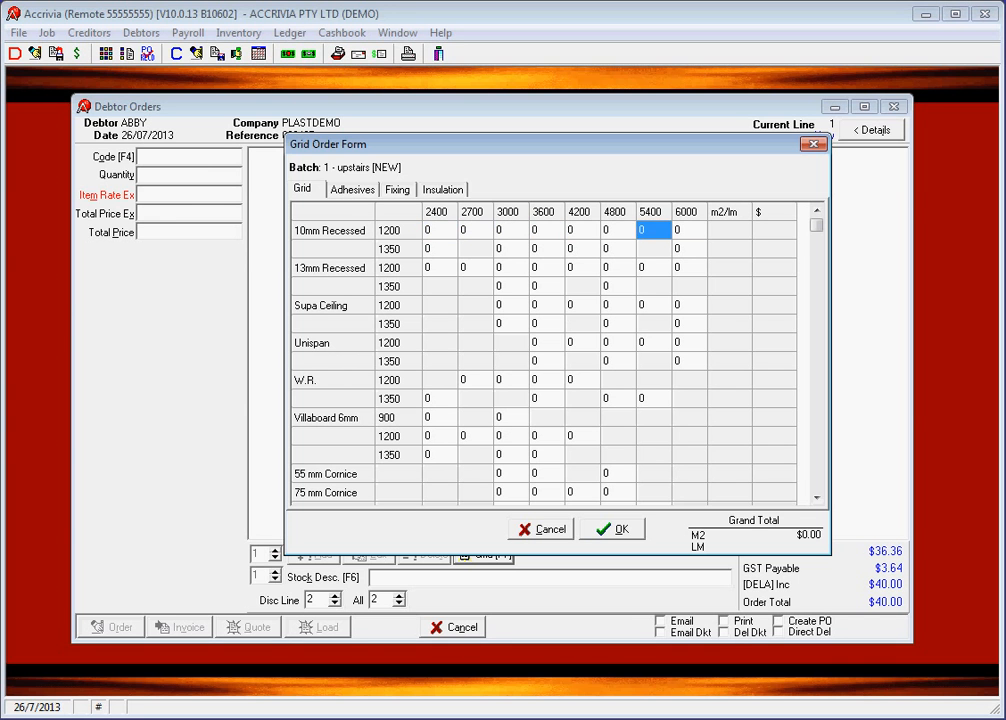
text(10)
key(Return)
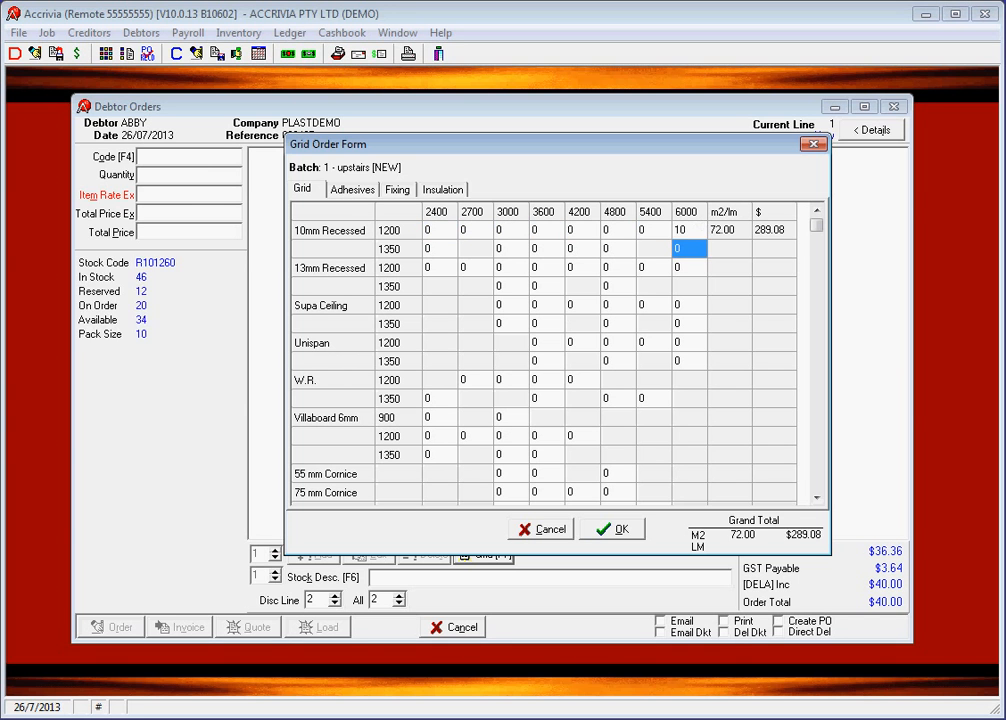
Set the 1200 × 6000 quantities to 15 for 13mm Recessed and 8 for Unispan
key(Down)
text(15)
key(Return)
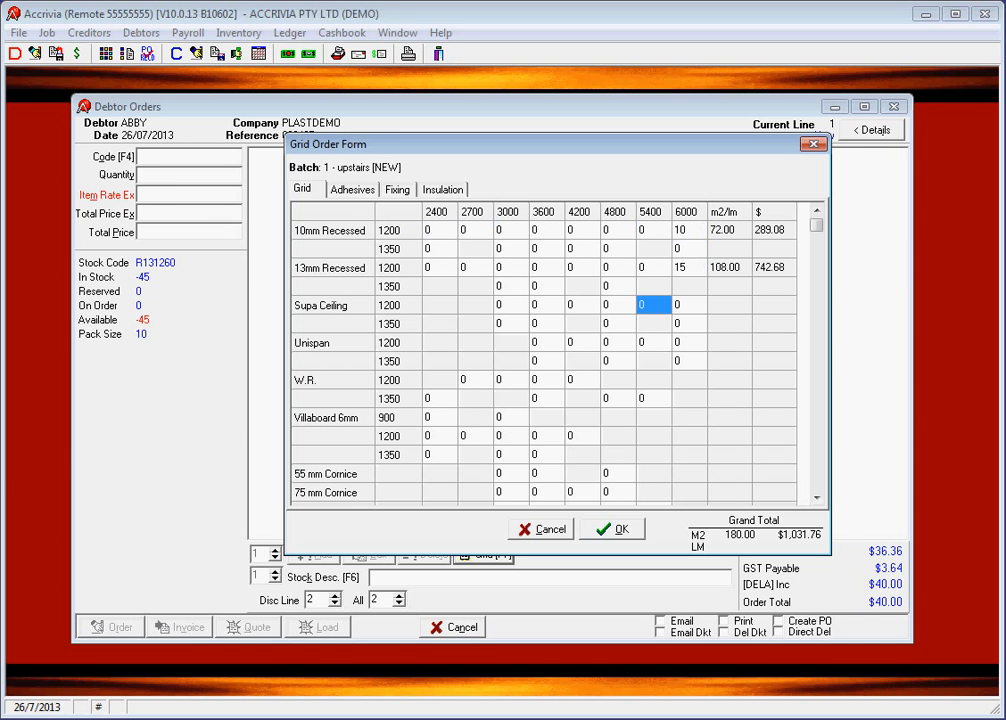
key(Down)
key(Down)
key(Right)
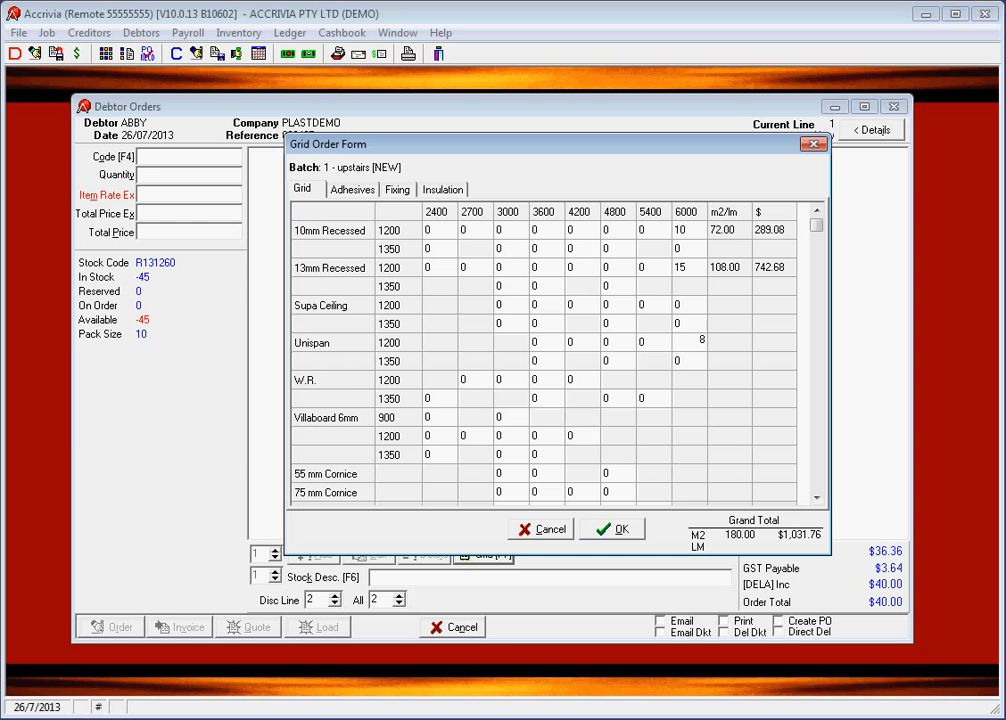
Set the Villaboard 6mm quantity for width 1200 and length 3600 to 12
key(Left)
key(Left)
key(Down)
key(Left)
key(Left)
key(Down)
key(Down)
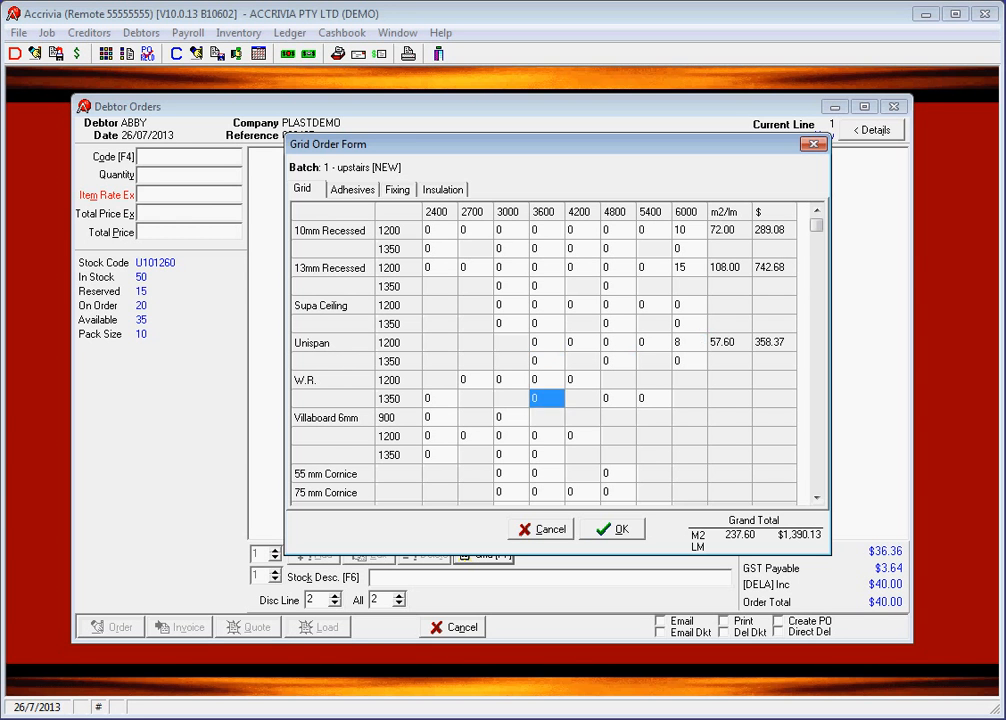
key(Down)
key(Down)
key(Left)
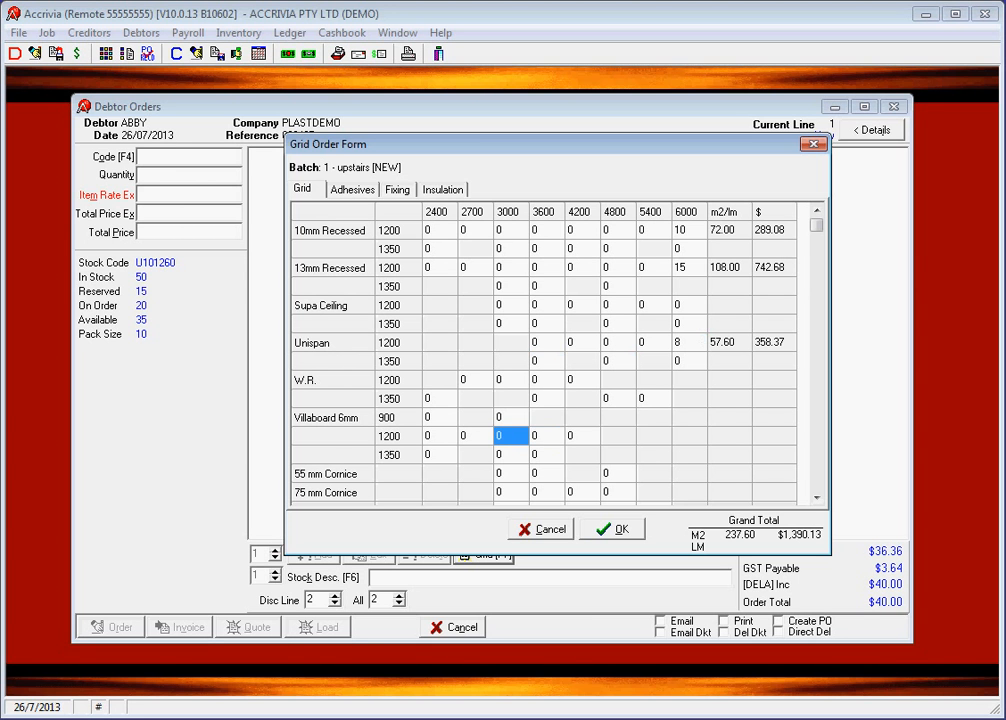
key(Right)
text(12)
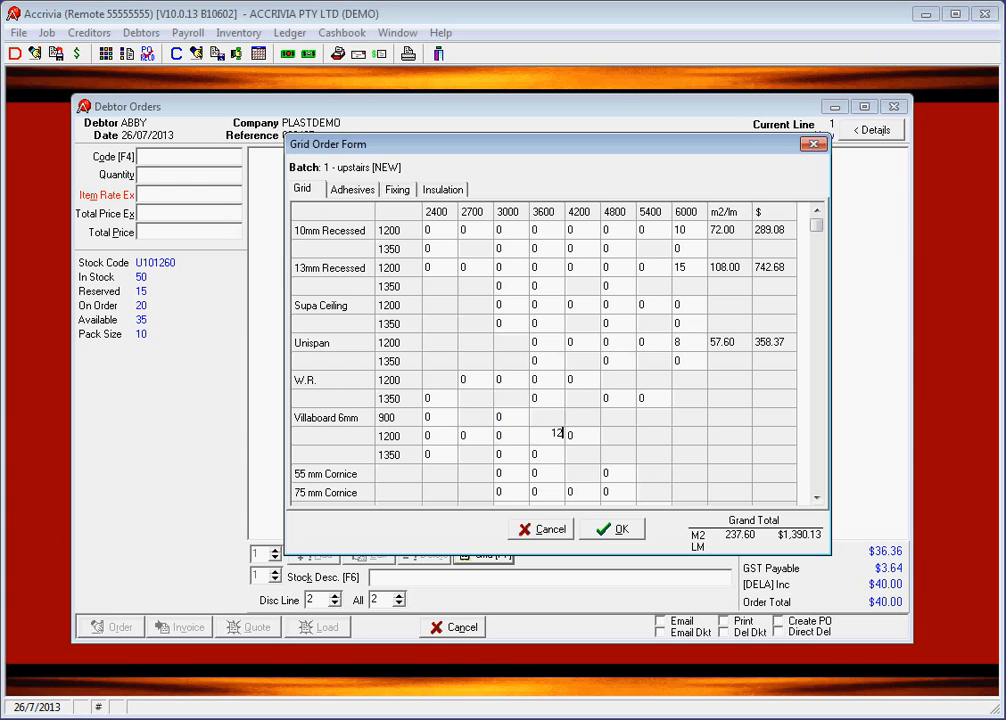
Set the 90 mm Cornice quantity for length 4800 to 16
key(Down)
key(Down)
key(Down)
key(Right)
key(Right)
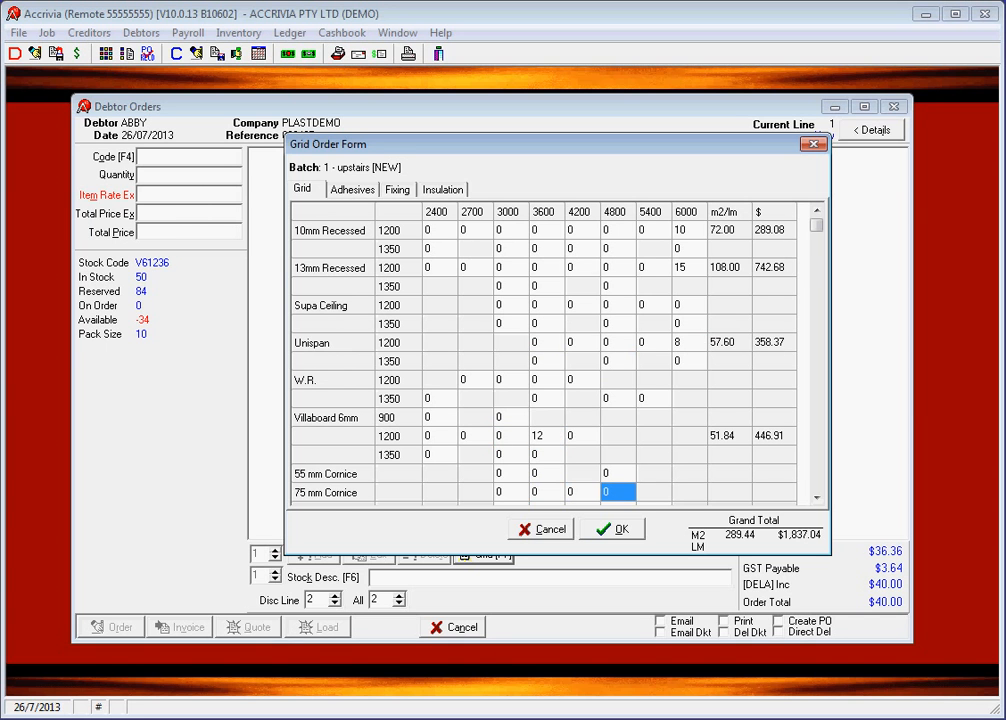
key(Down)
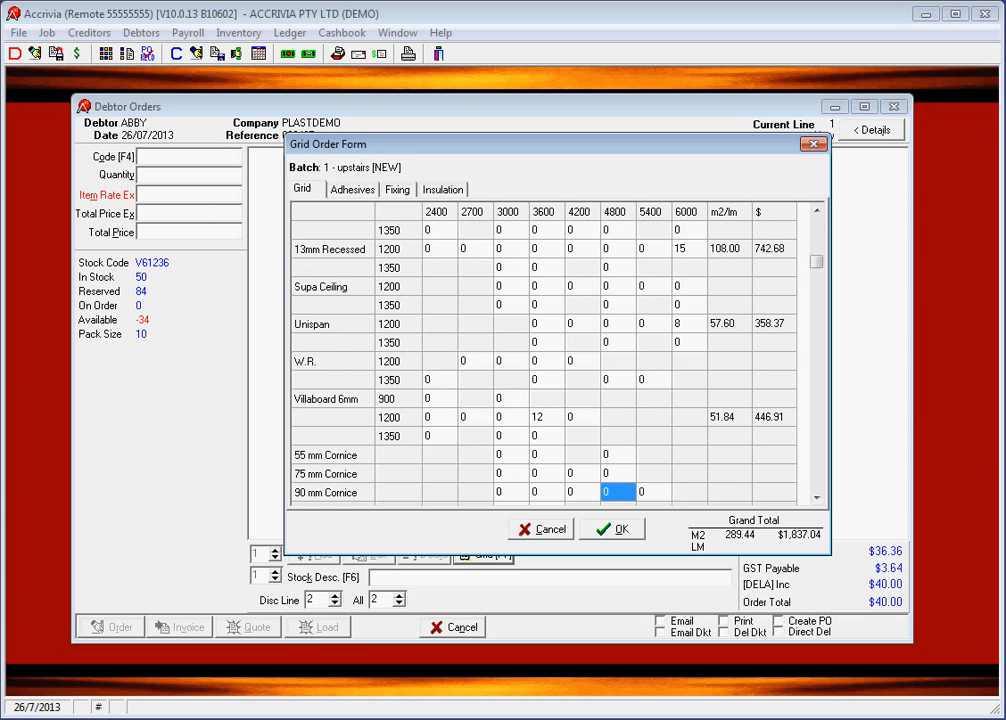
text(16)
key(Up)
key(Left)
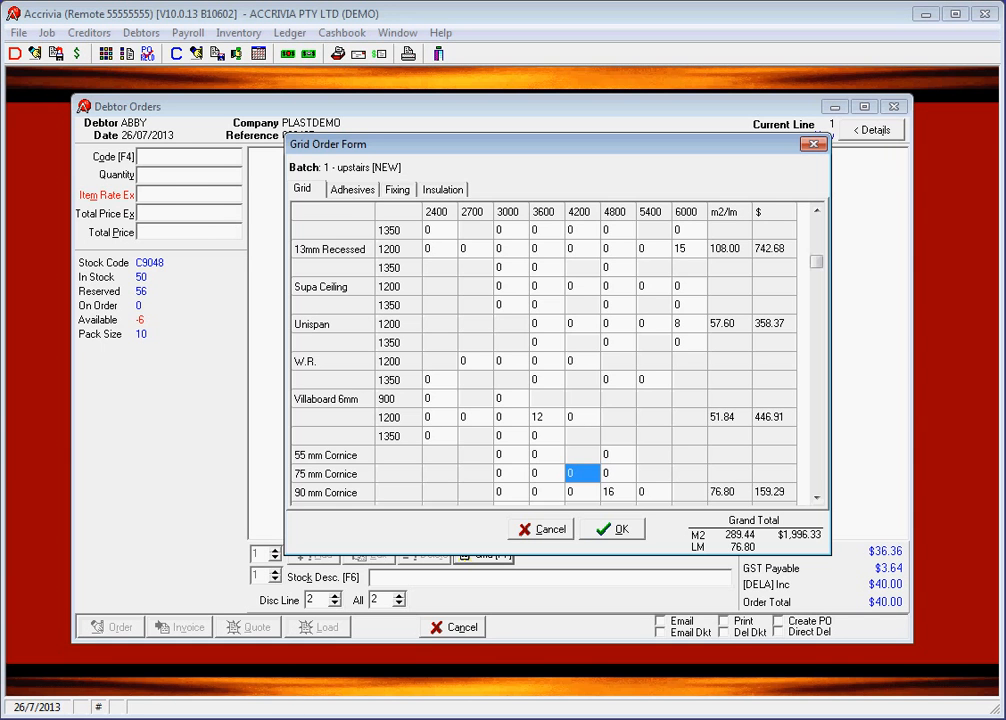
Among the adhesives, set the quantities of Base Coat 100 10KG and Cornice Cement 10KG to 2 each
click(352, 189)
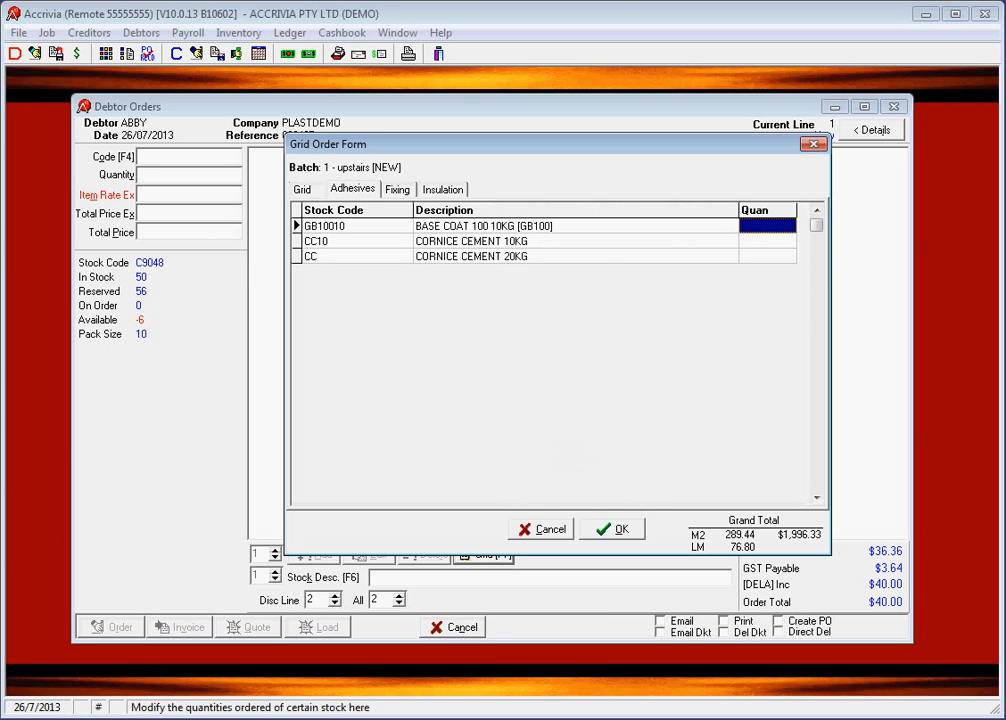
click(767, 241)
text(10)
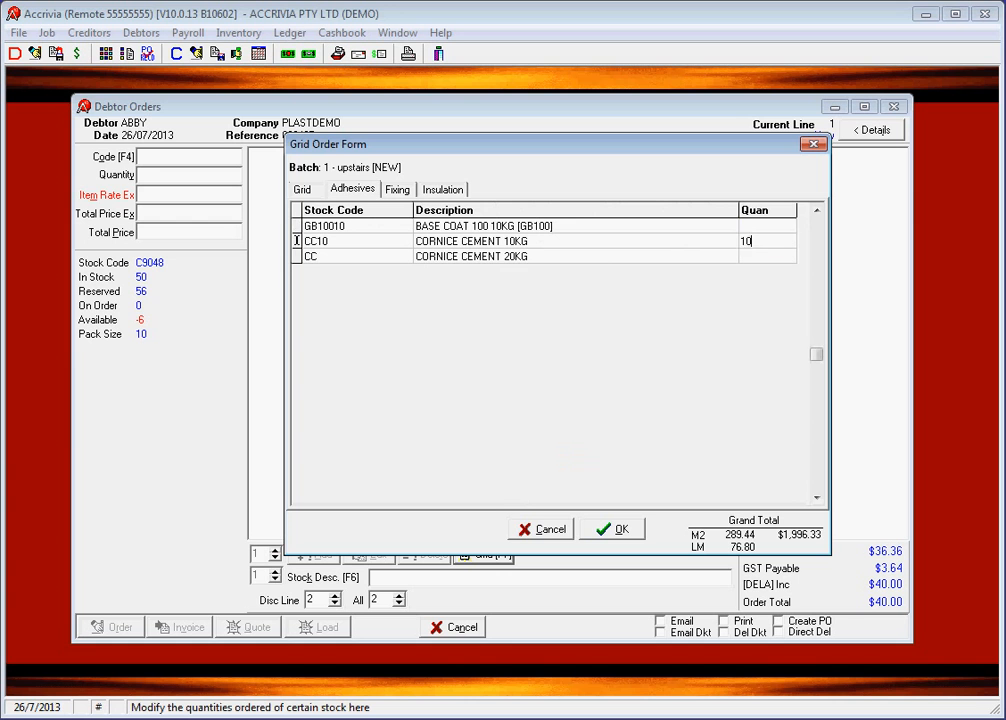
key(Up)
text(2)
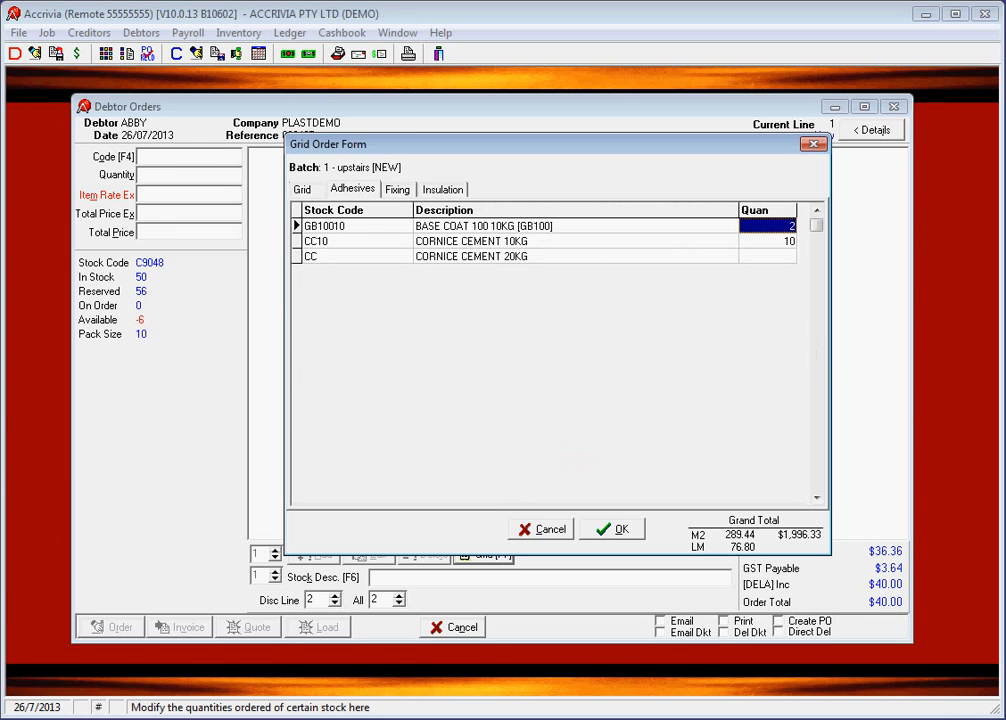
click(767, 241)
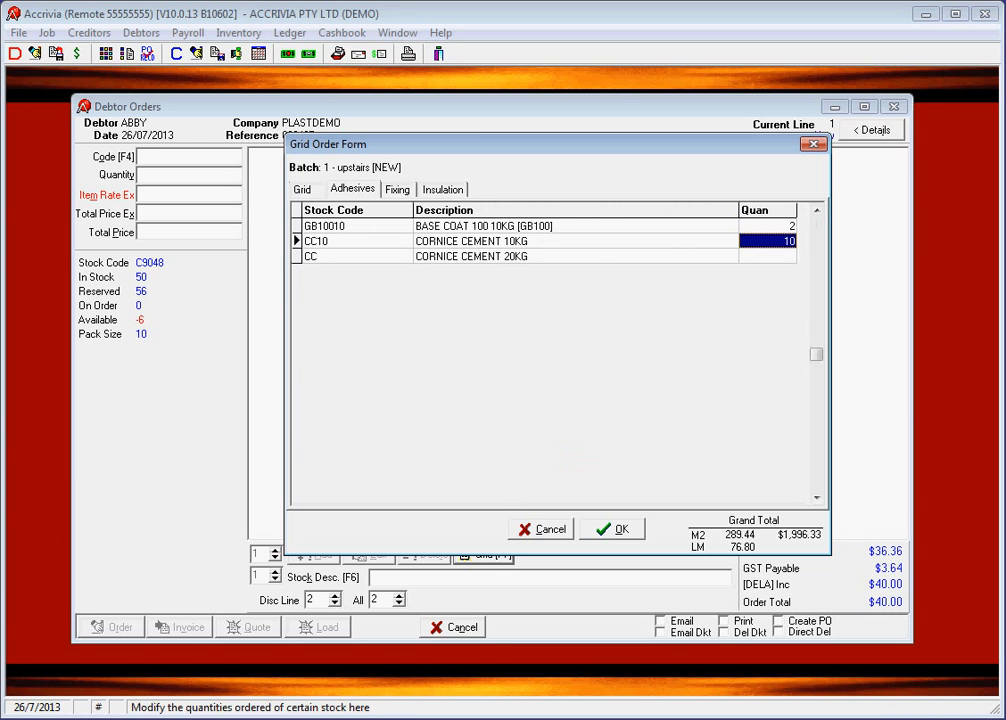
text(2)
key(Down)
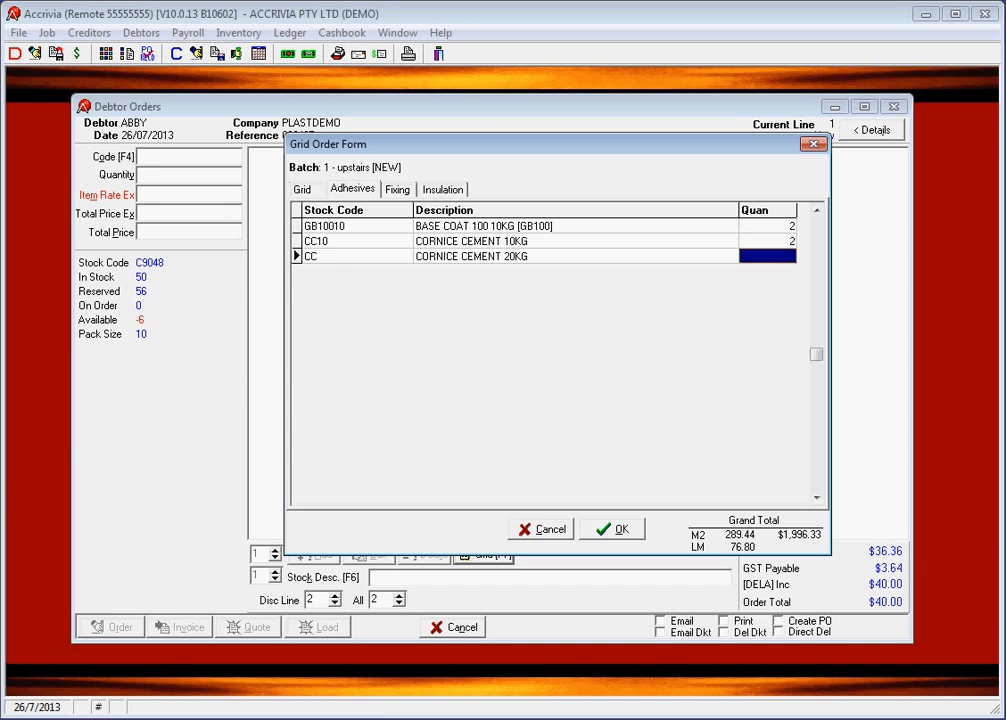
Set the fixing item 30MM Clouts Bulk 25KG Smooth to quantity 8 and accept the upstairs grid into the order
click(397, 189)
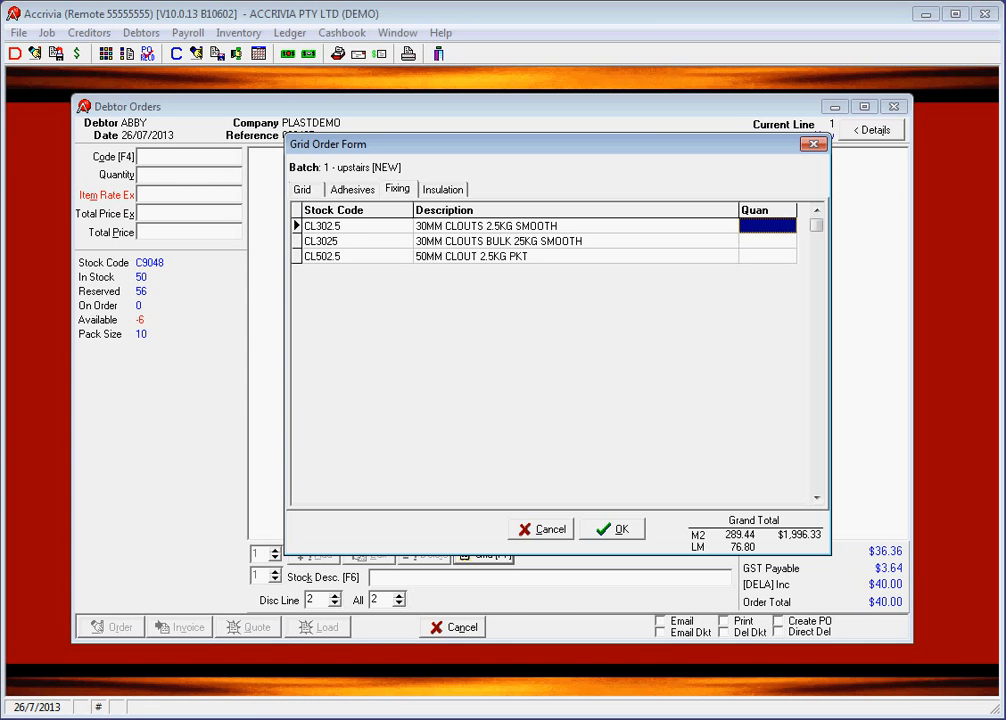
click(767, 241)
text(8)
key(Up)
click(612, 529)
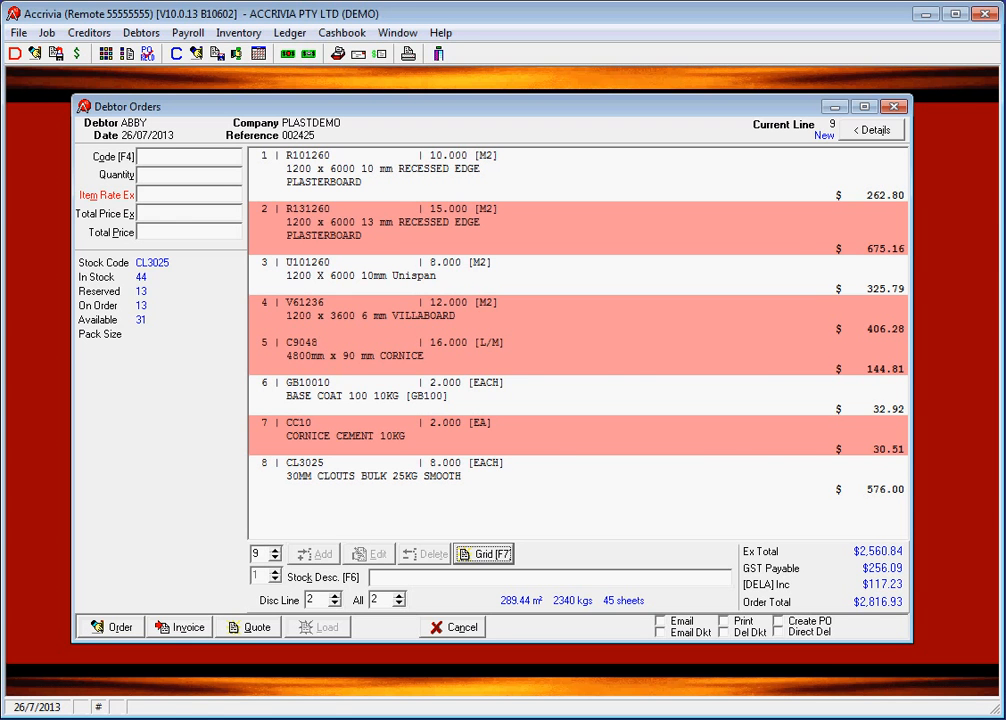
Look up stock item CC, Cornice Cement 20KG, and add it to the order with quantity 2
key(F4)
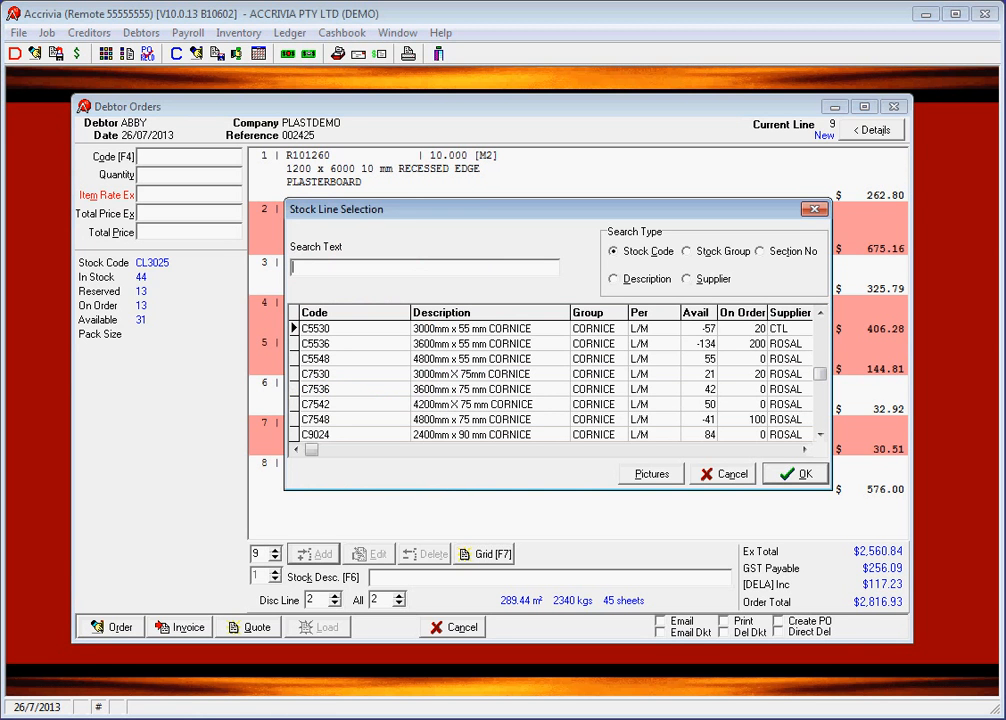
text(CL3025)
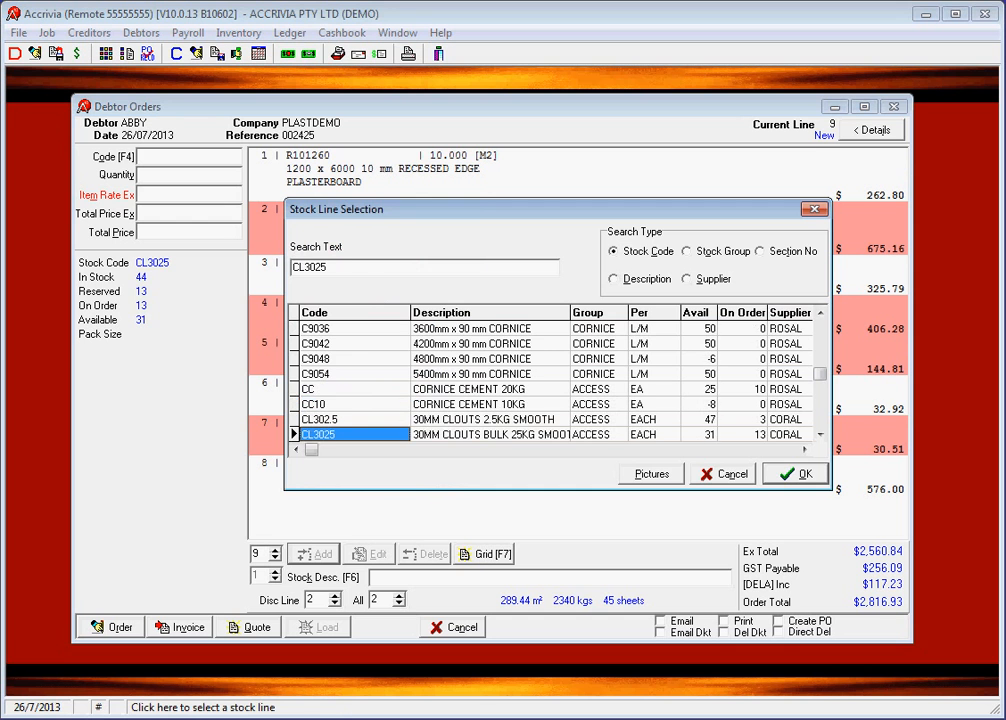
double_click(490, 389)
key(Tab)
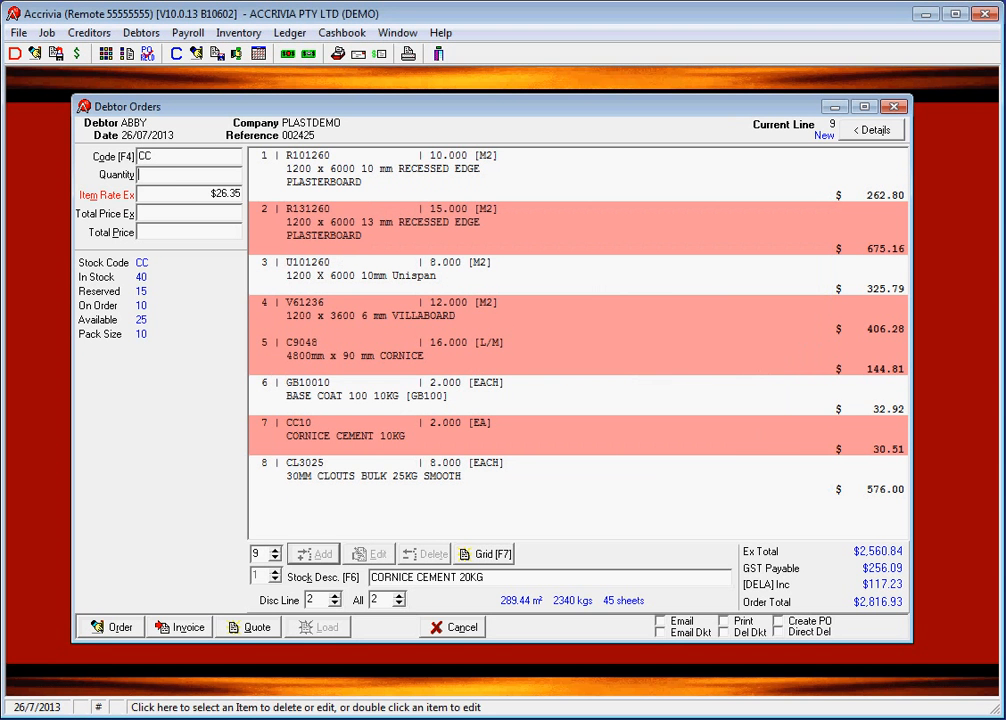
text(2)
key(Tab)
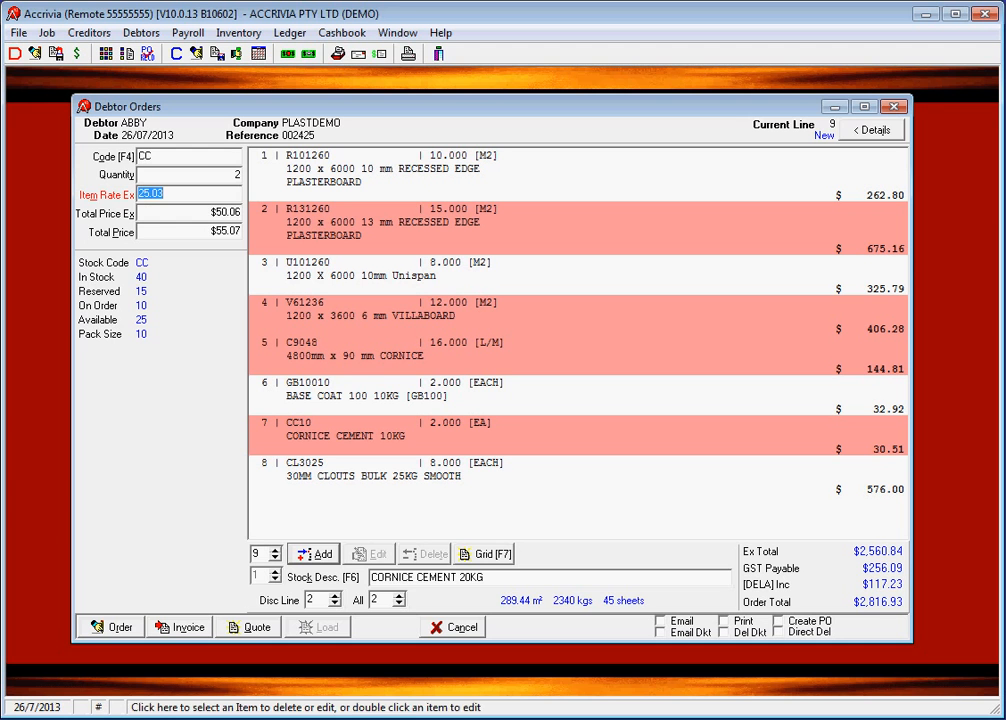
click(312, 553)
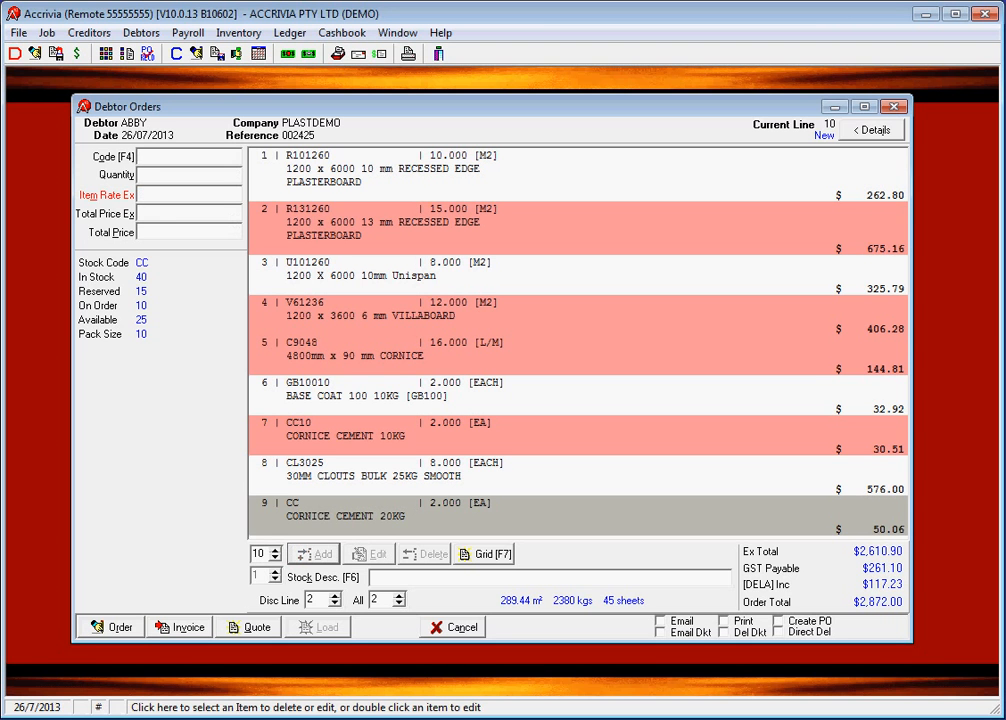
Check the stock availability of order lines R131260, U101260, CL3025 and R101260
click(400, 235)
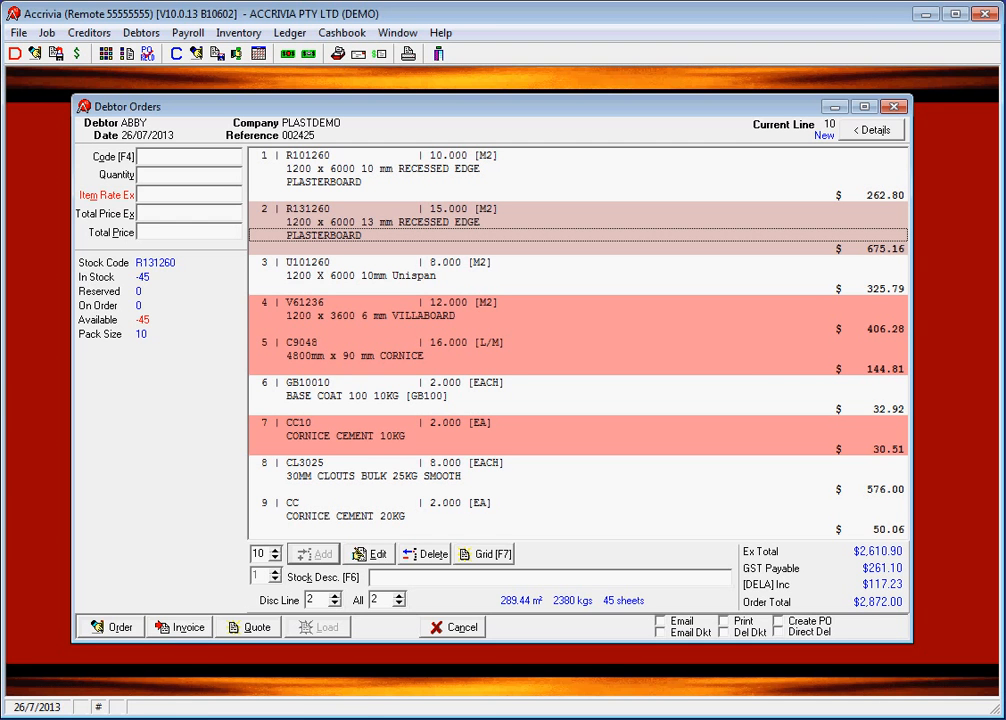
click(578, 288)
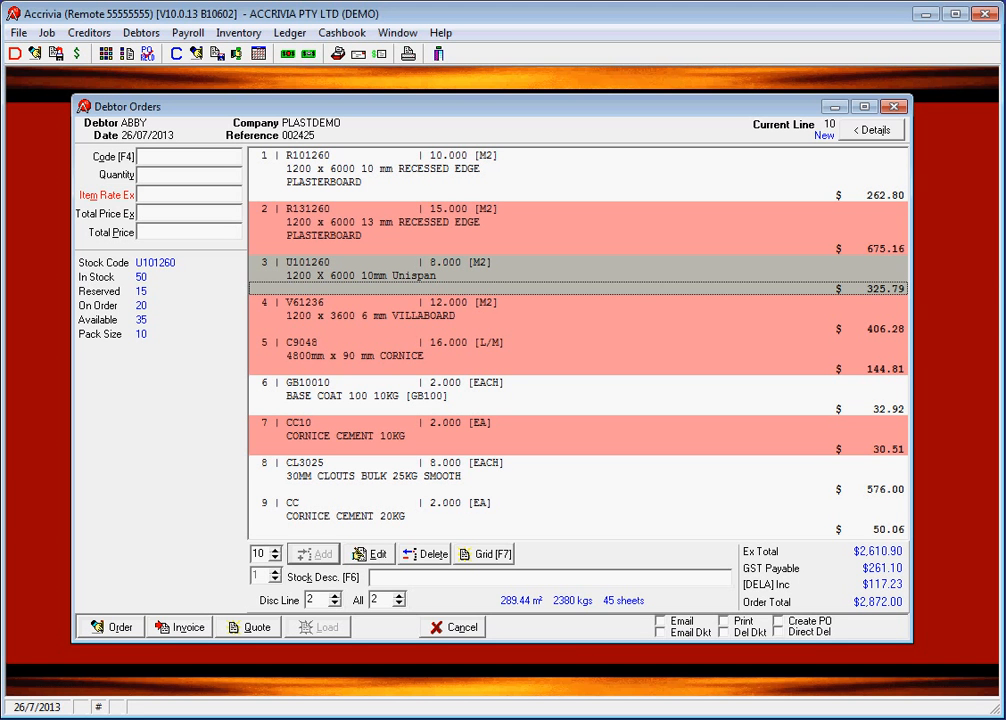
click(460, 476)
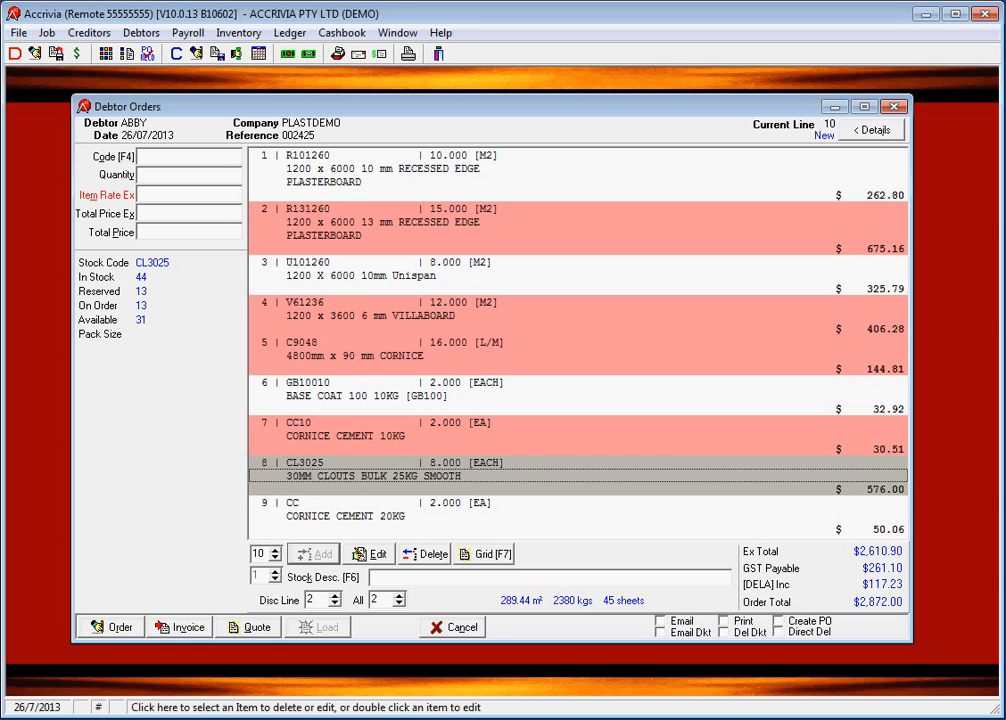
click(460, 182)
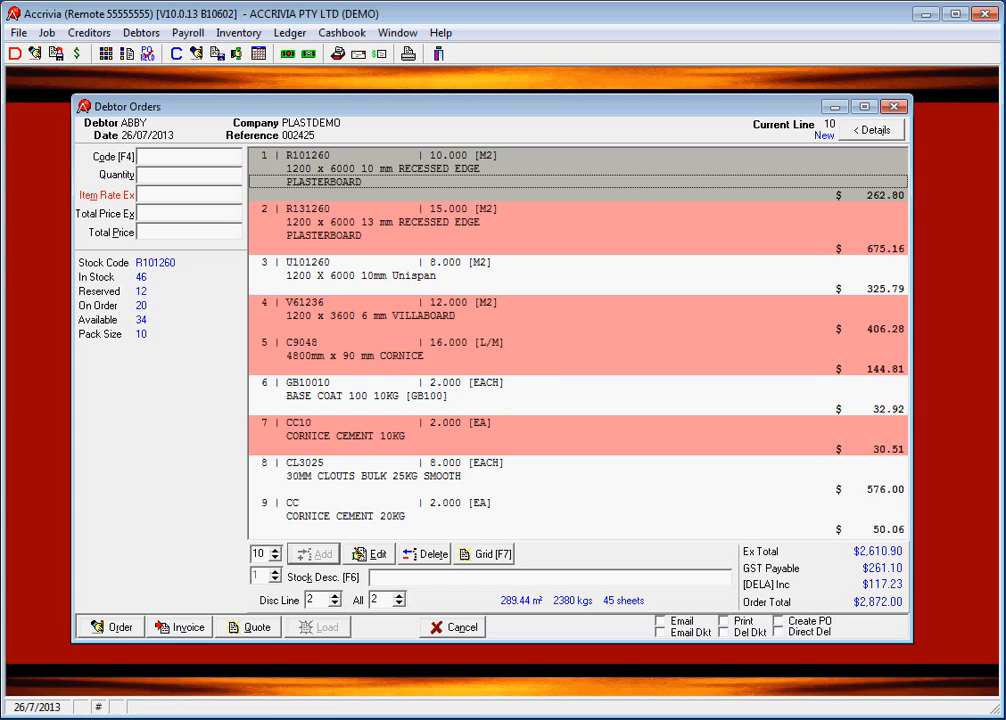
Reopen the grid order form, accepting the conversion, and create a new section named "downstair"
click(486, 554)
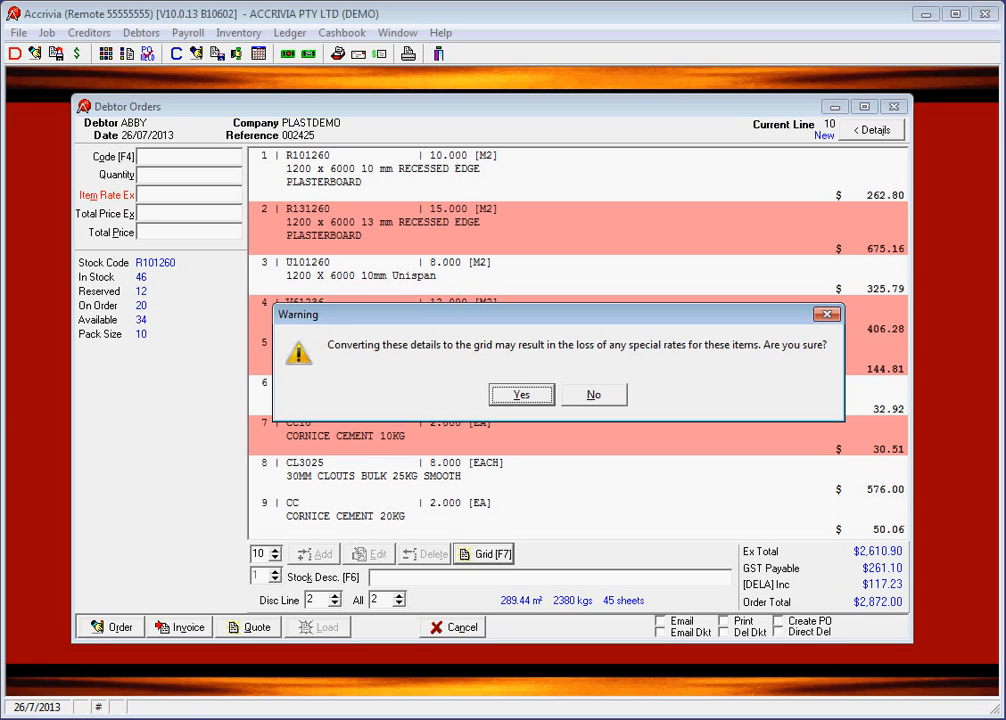
key(Return)
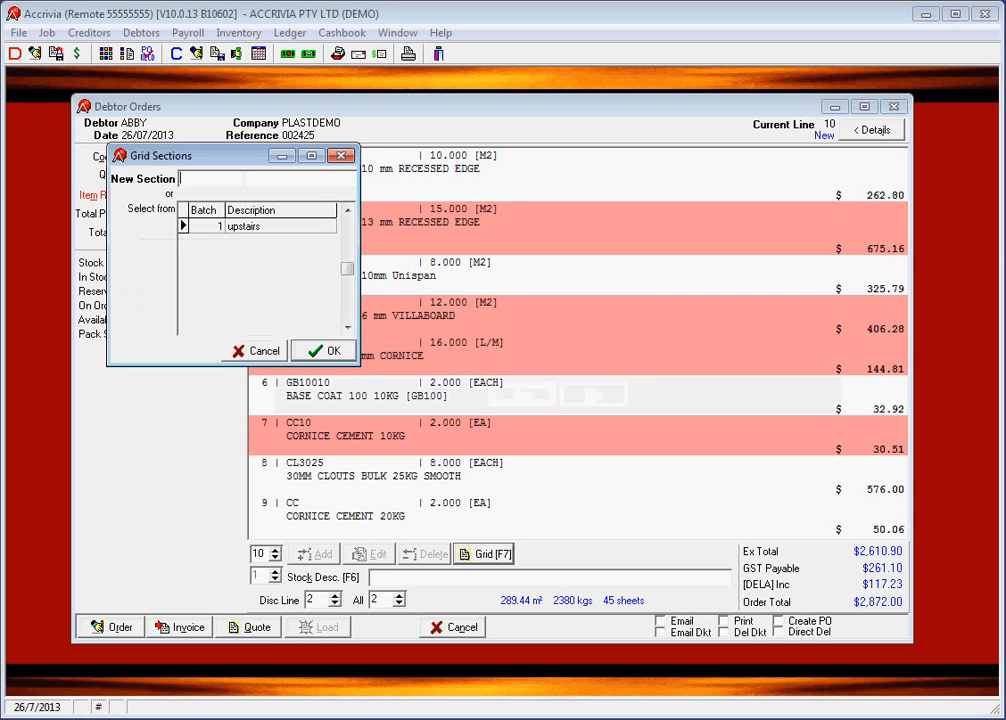
click(244, 227)
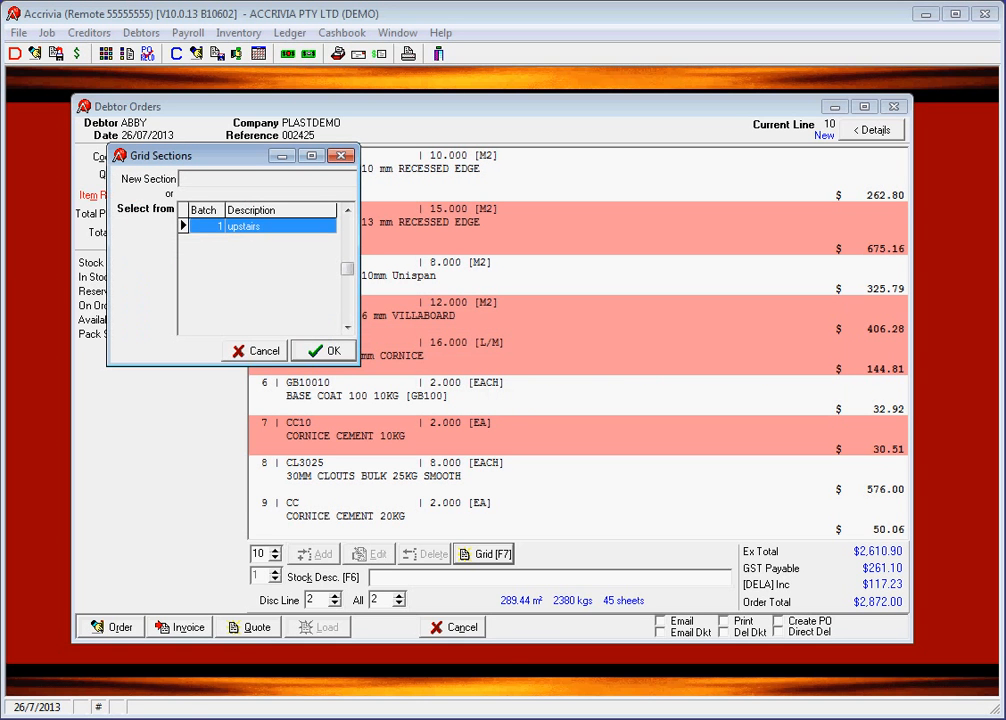
click(265, 179)
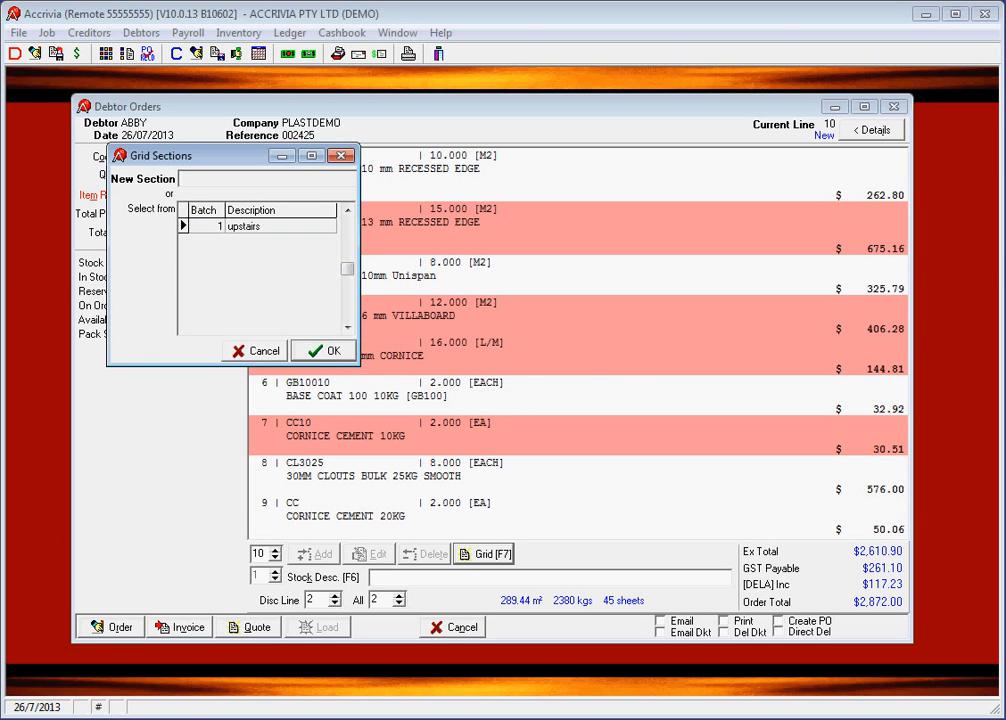
text(downstair)
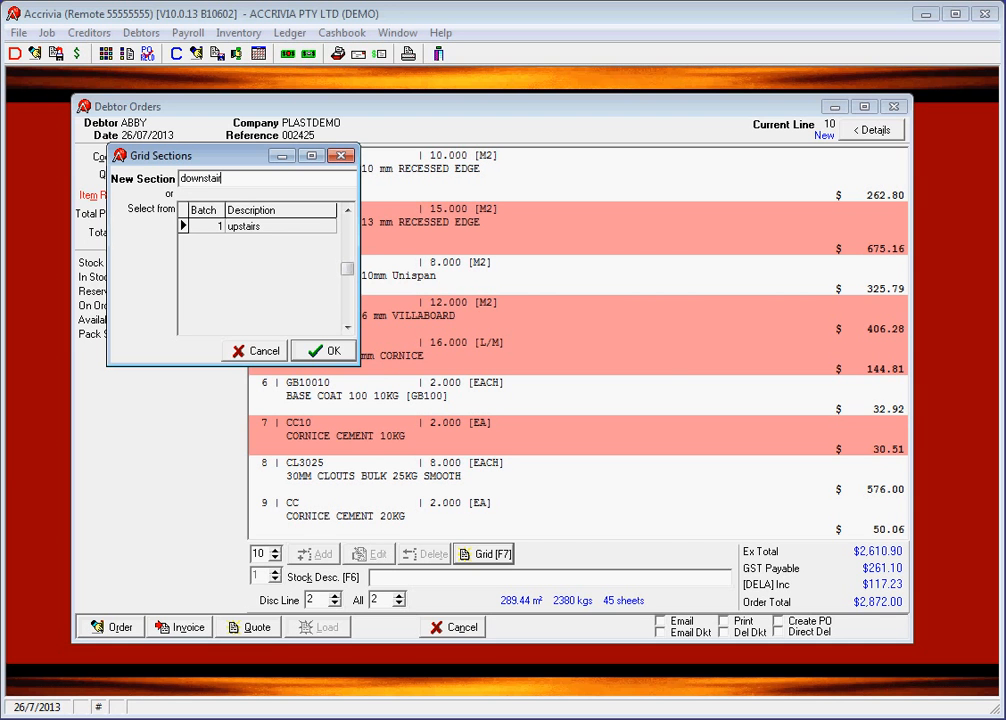
key(Return)
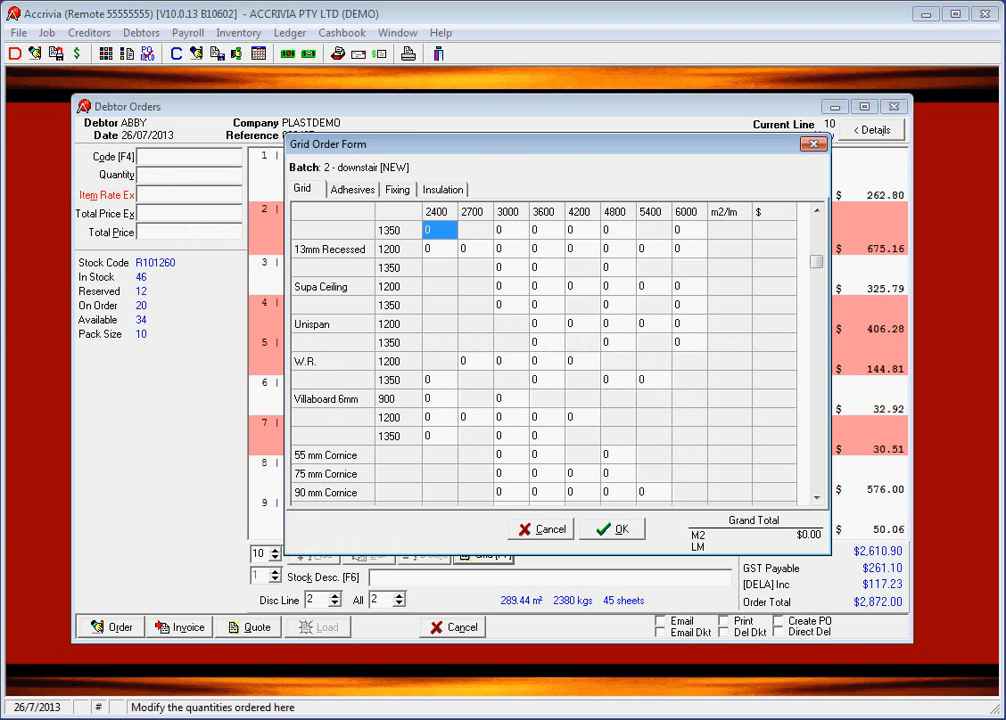
Set the quantities to 2 for 10mm Recessed 1350 × 4200 and 12 for Supa Ceiling 1200 × 4800
drag(540, 144, 462, 155)
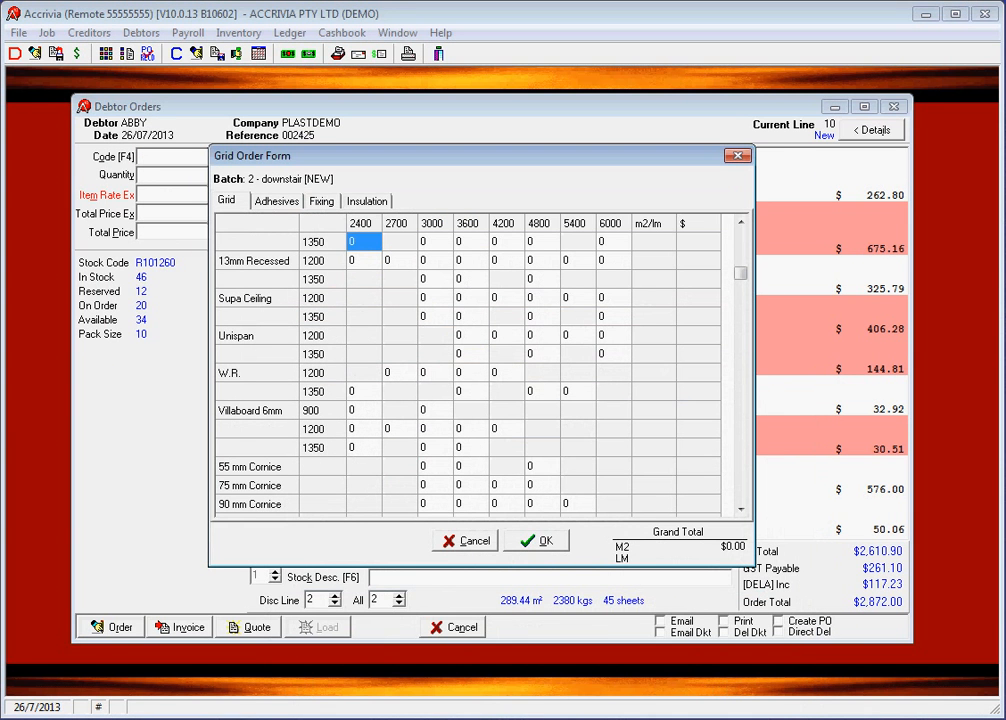
click(506, 242)
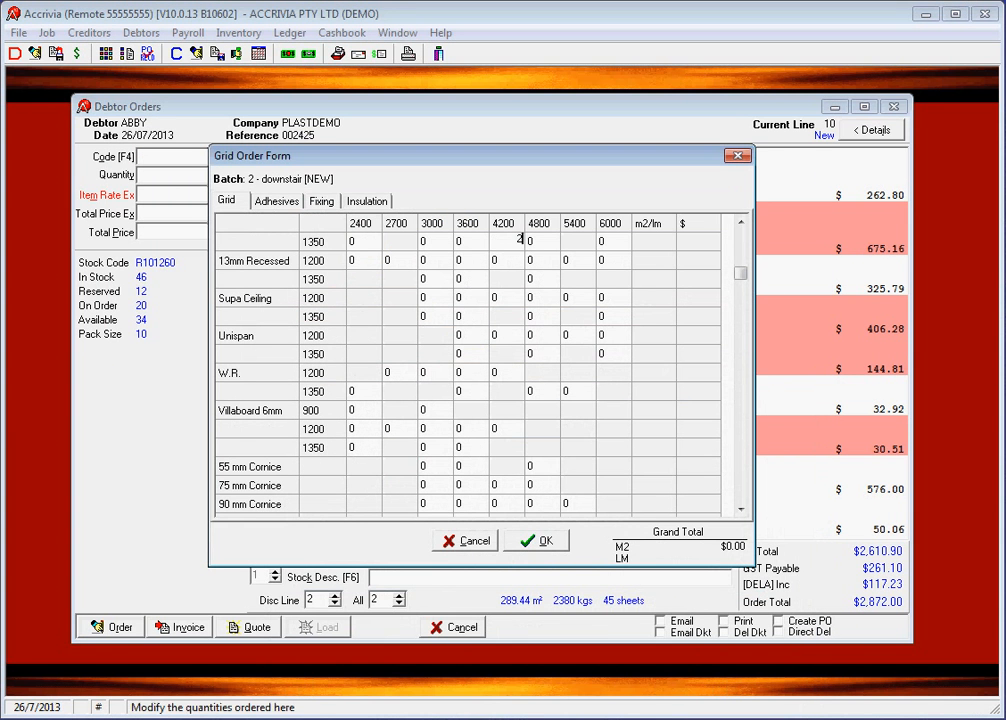
text(2)
key(Down)
key(Down)
key(Right)
text(12)
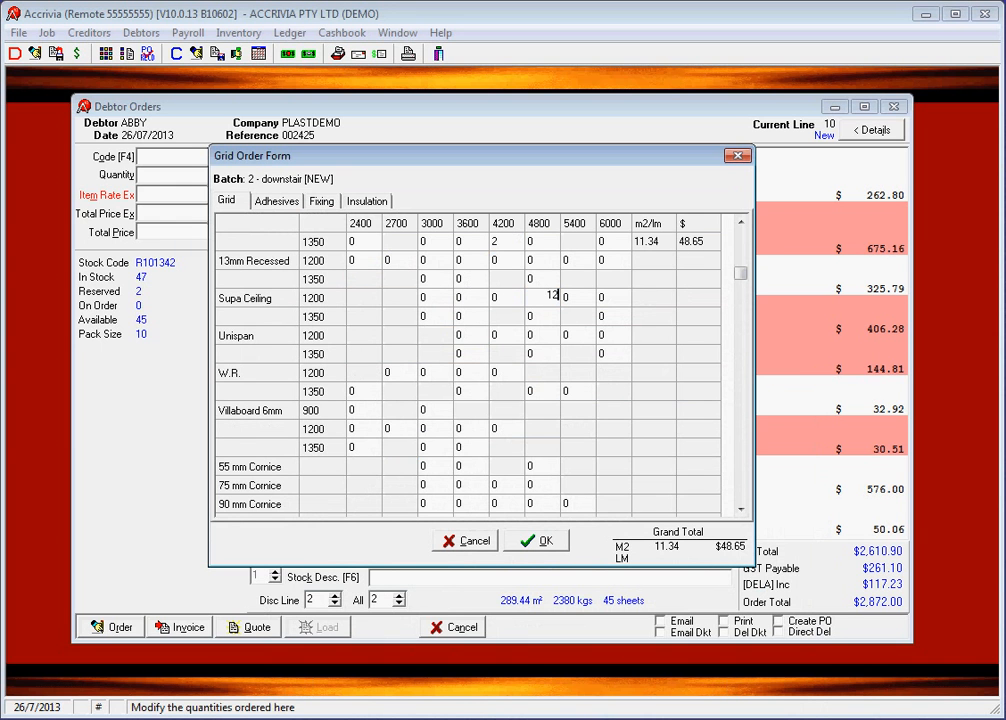
Set the W.R. quantity for width 1350 and length 4800 to 15
key(Down)
key(Down)
key(Down)
key(Down)
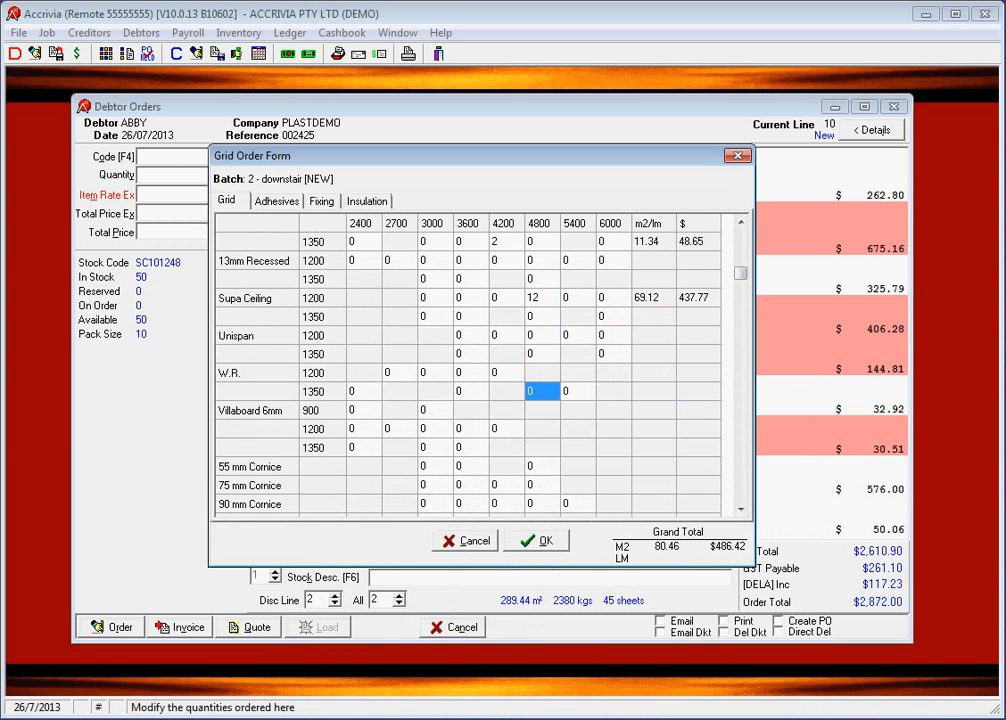
text(15)
Set the Villaboard 6mm 1200 × 3000 quantity to 5 and accept the downstair grid into the order
key(Left)
key(Left)
key(Down)
key(Right)
key(Down)
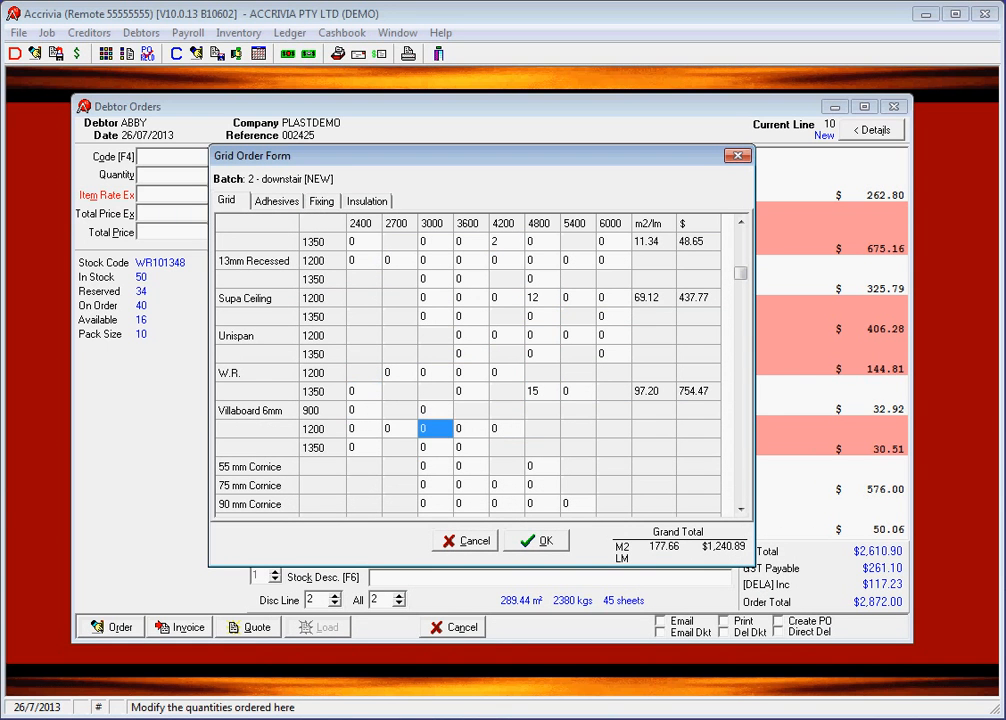
text(5)
key(Down)
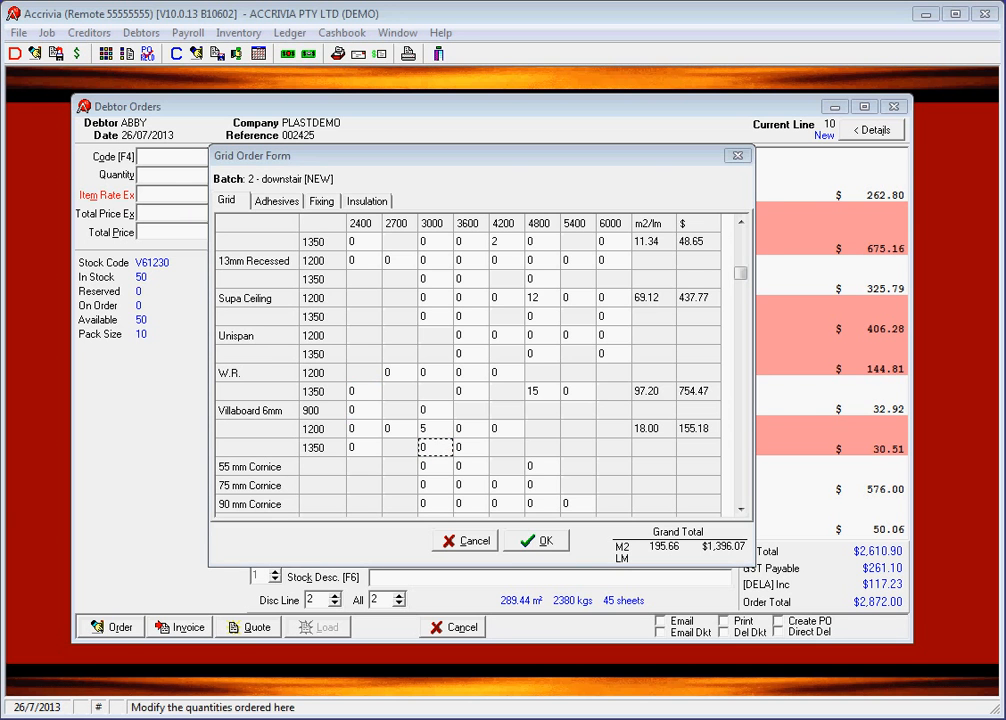
click(537, 541)
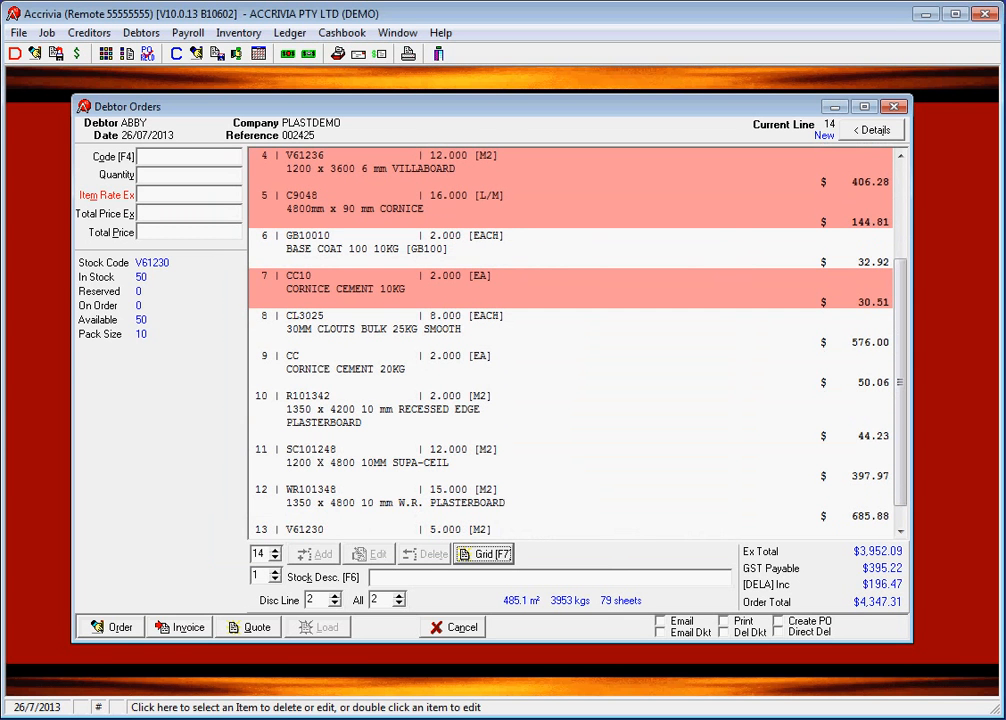
Check stock for the 90 mm cornice and W.R. plasterboard lines, and save the items as an order, accepting the exceeded credit limit
click(450, 208)
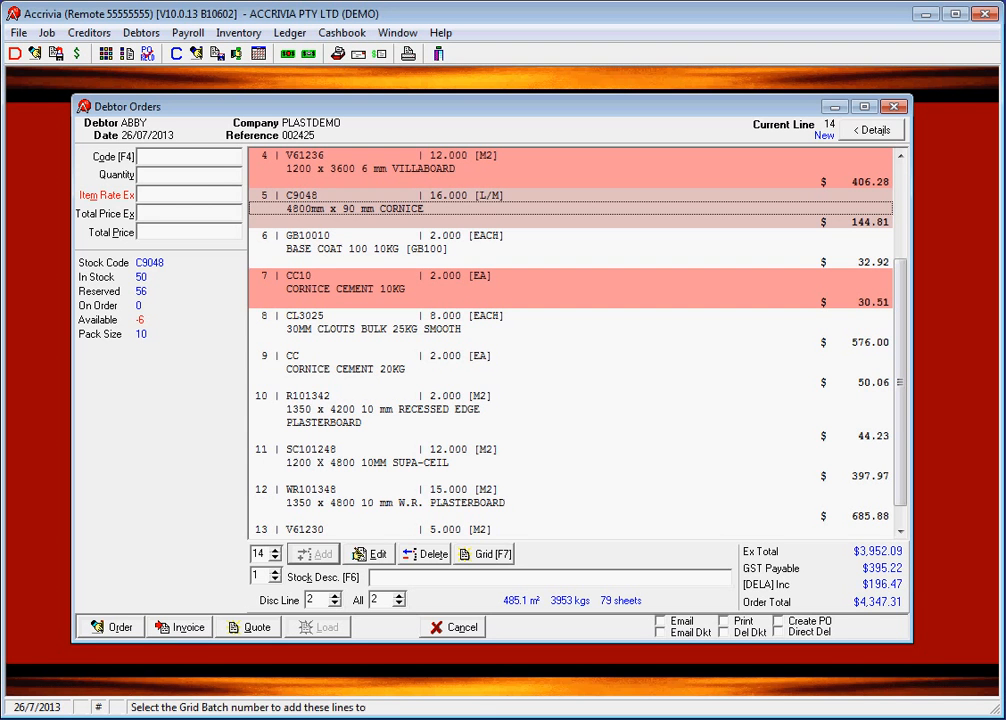
click(330, 490)
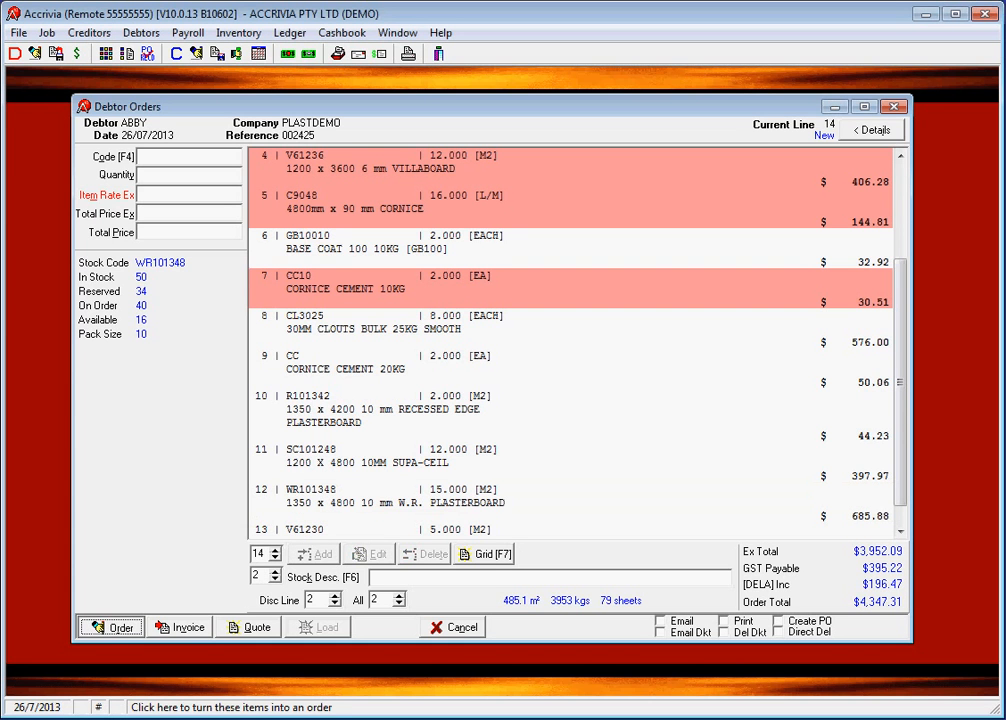
click(112, 627)
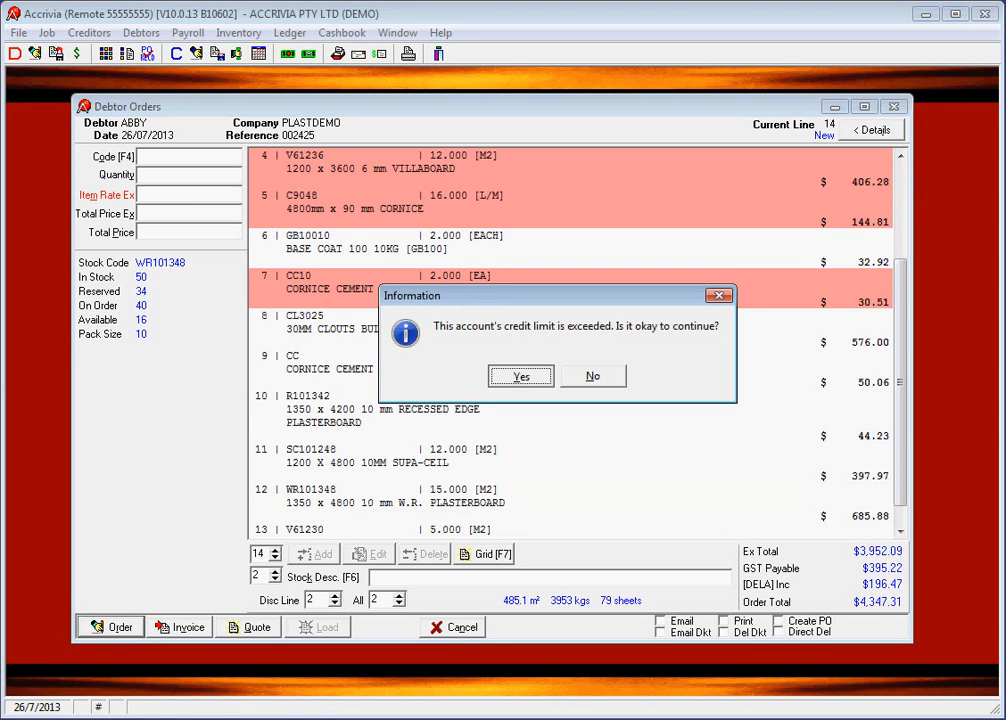
key(Return)
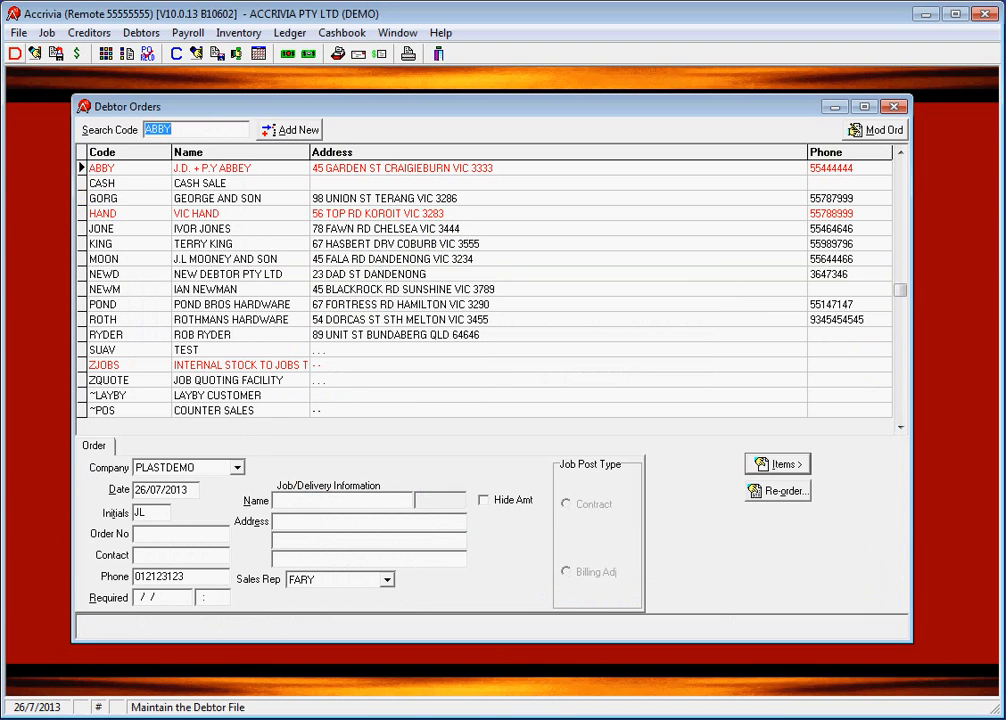
Open the debtor's file, list the orders not yet invoiced among its postings, and select the order dated 26/07/2013
click(15, 54)
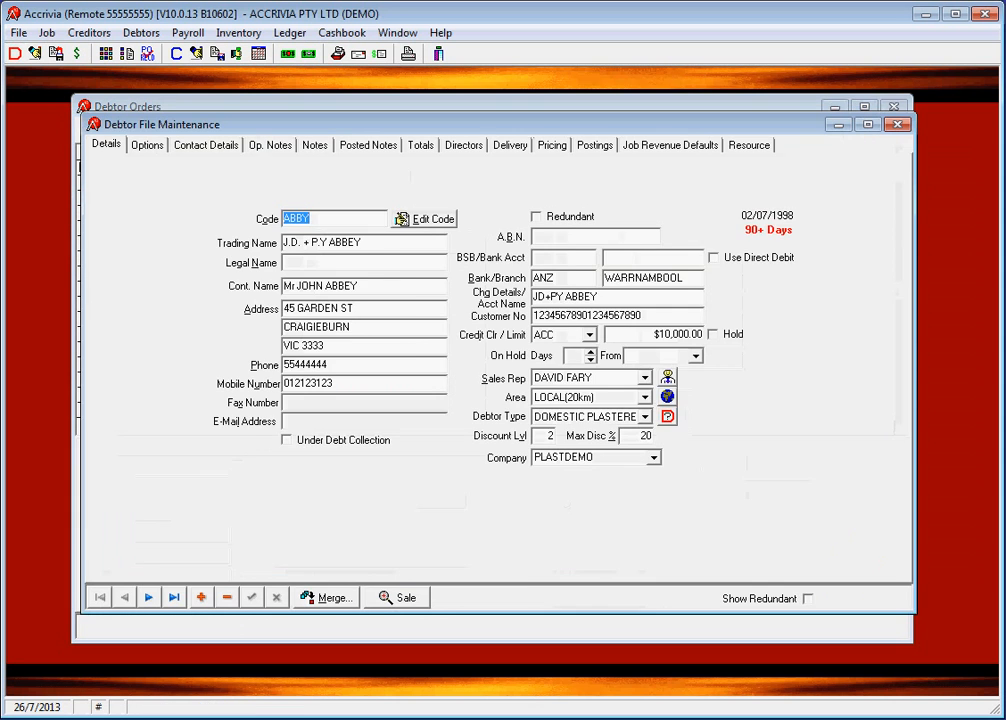
click(595, 146)
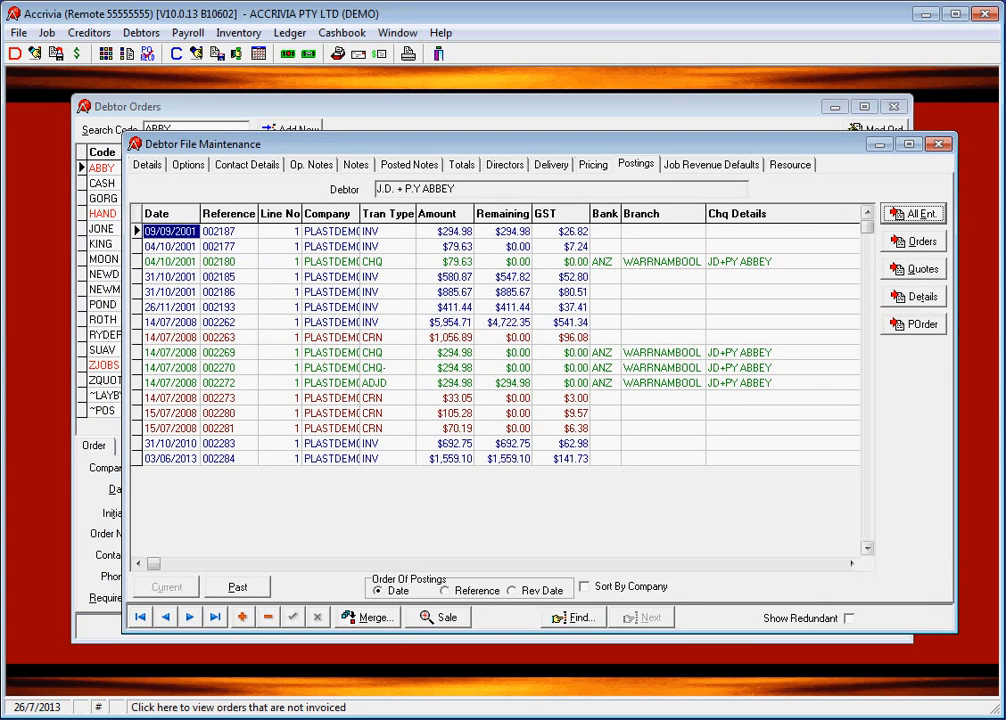
click(876, 221)
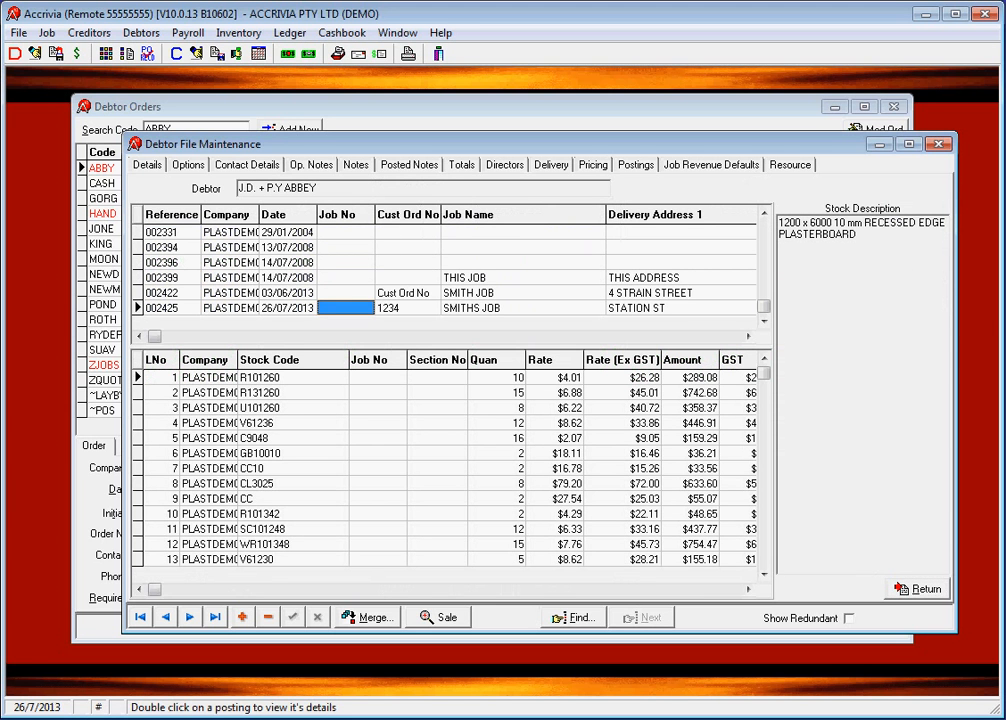
click(510, 308)
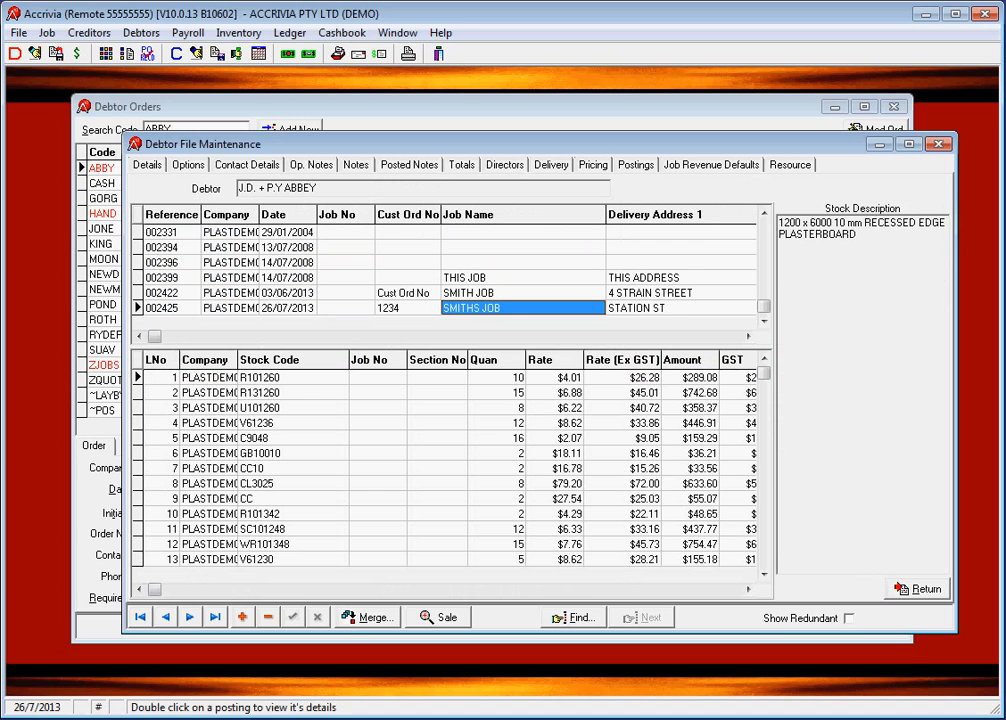
Preview the Order (Grid) report for the selected order, examine the upstairs and downstair grids and accessories, and close it
right_click(457, 310)
click(516, 319)
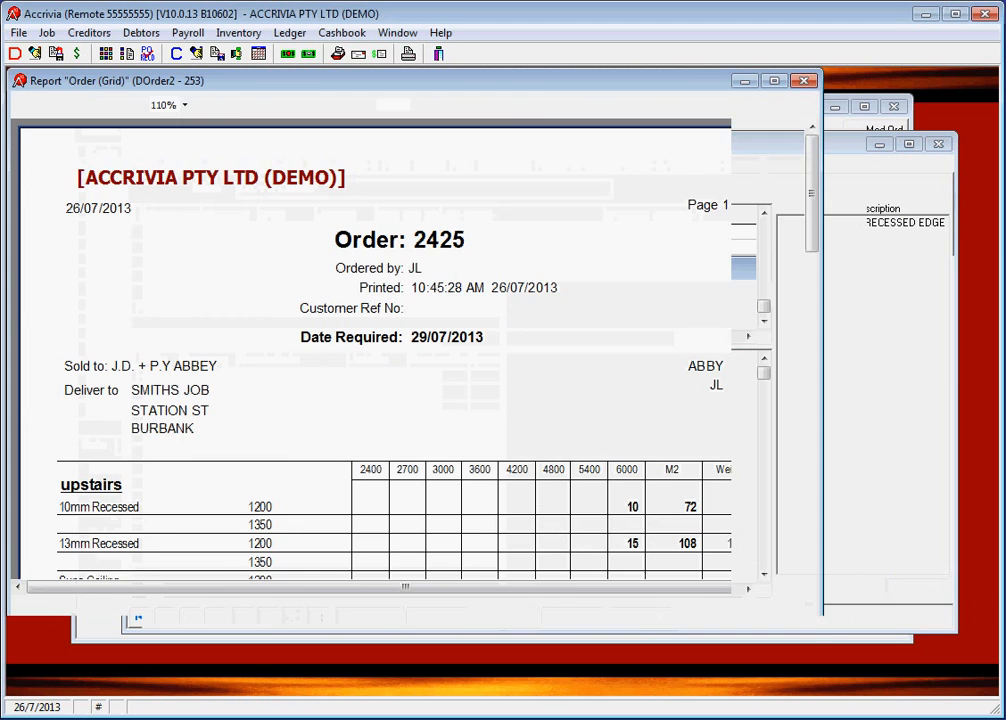
scroll(410, 385, down, 3)
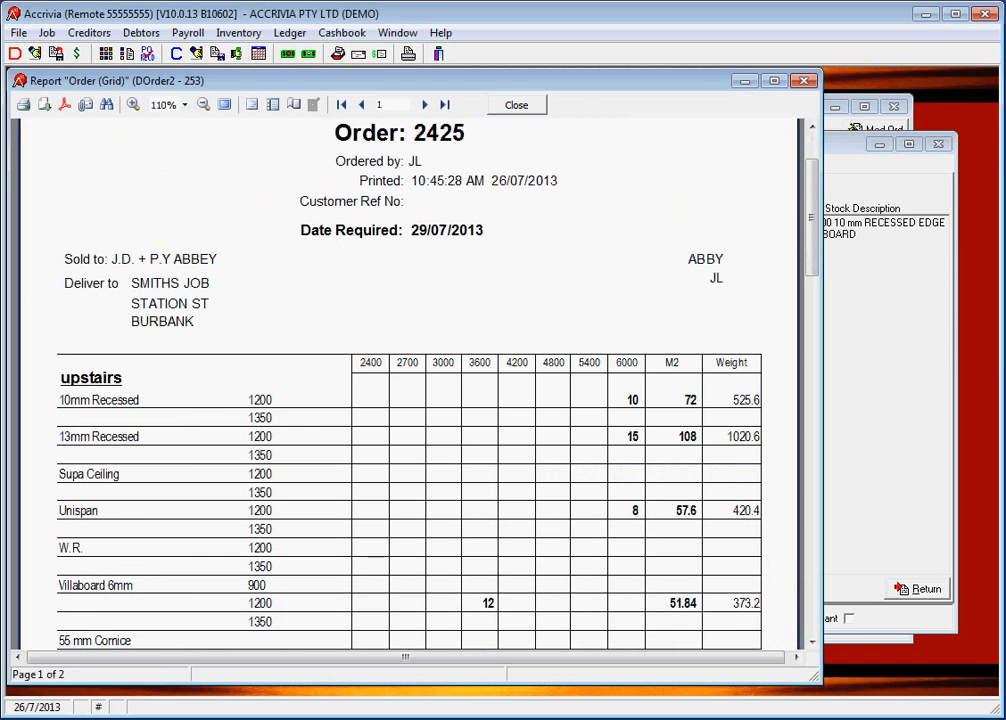
scroll(410, 385, up, 3)
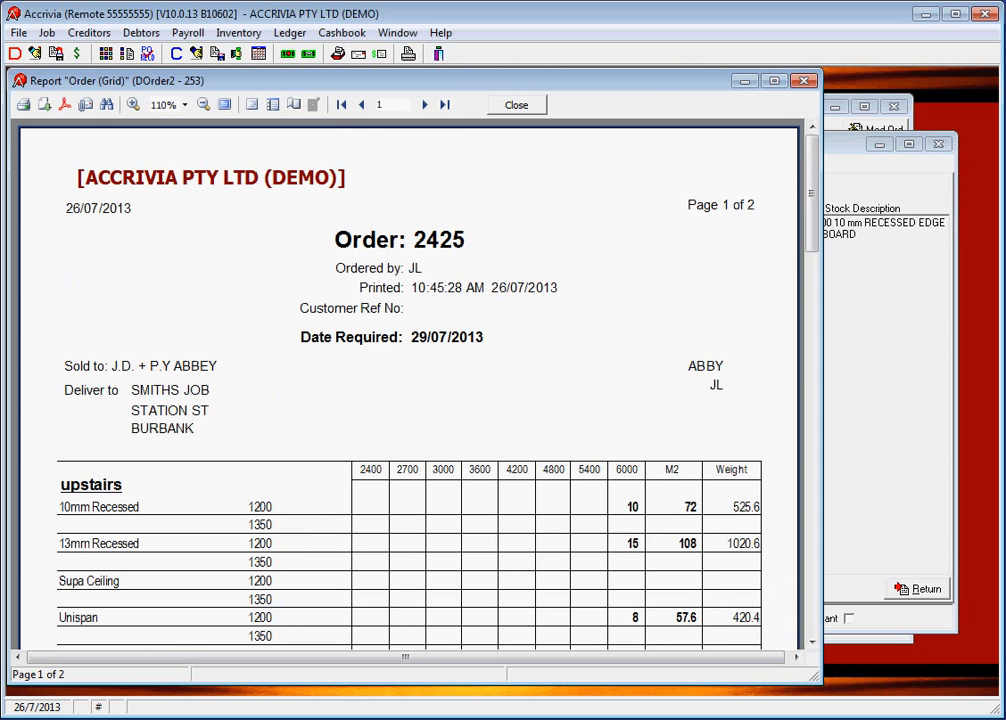
scroll(410, 385, down, 3)
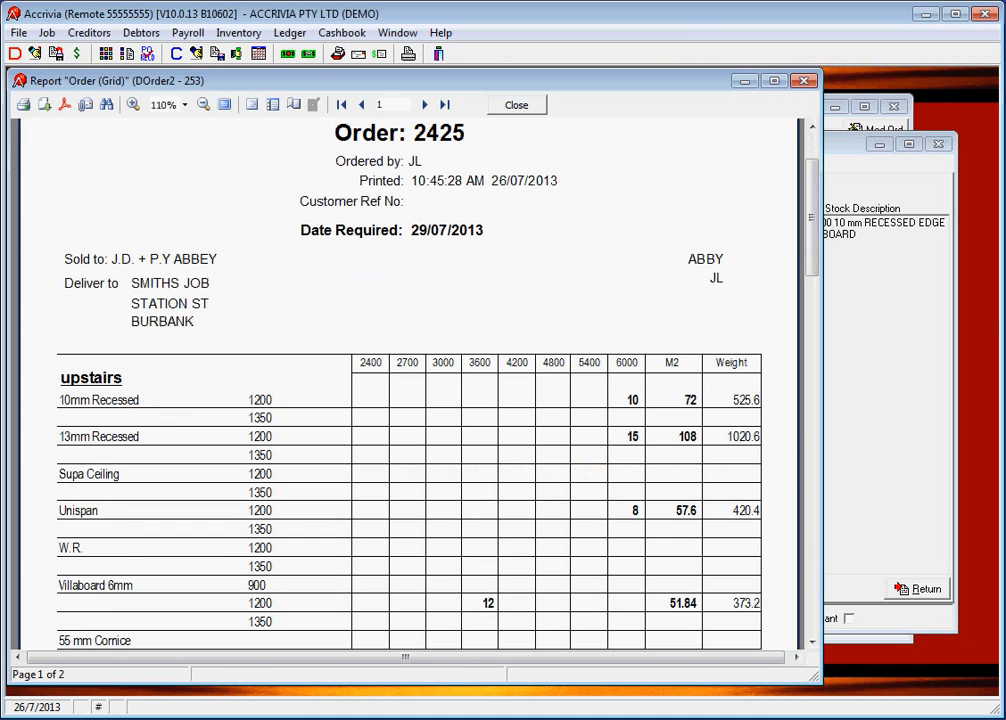
scroll(410, 385, down, 4)
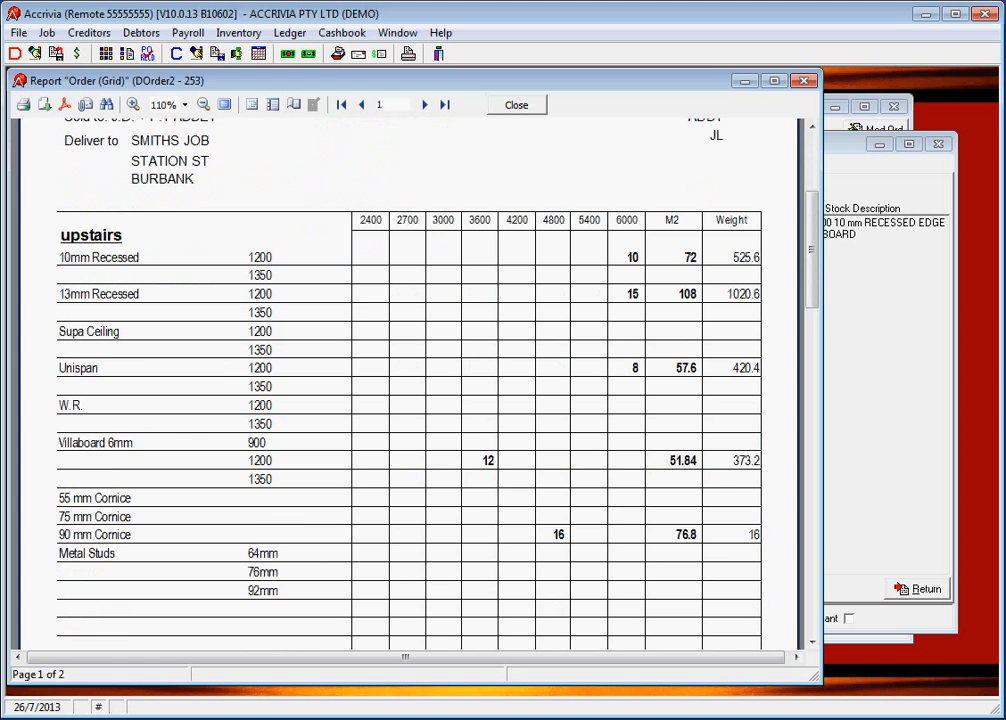
scroll(410, 385, down, 20)
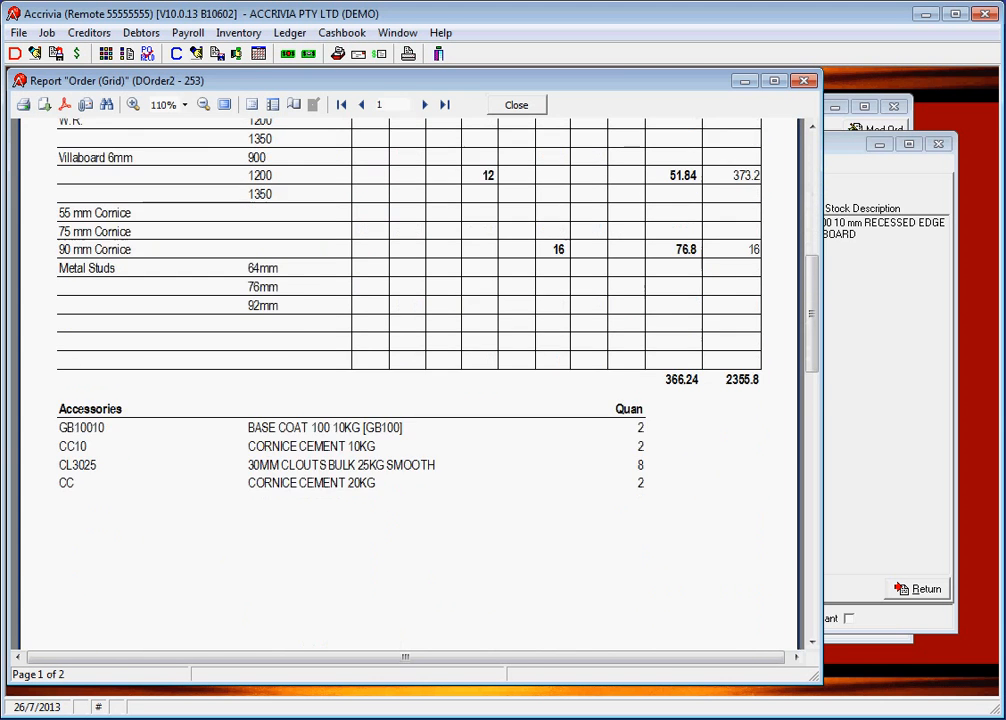
scroll(410, 385, down, 6)
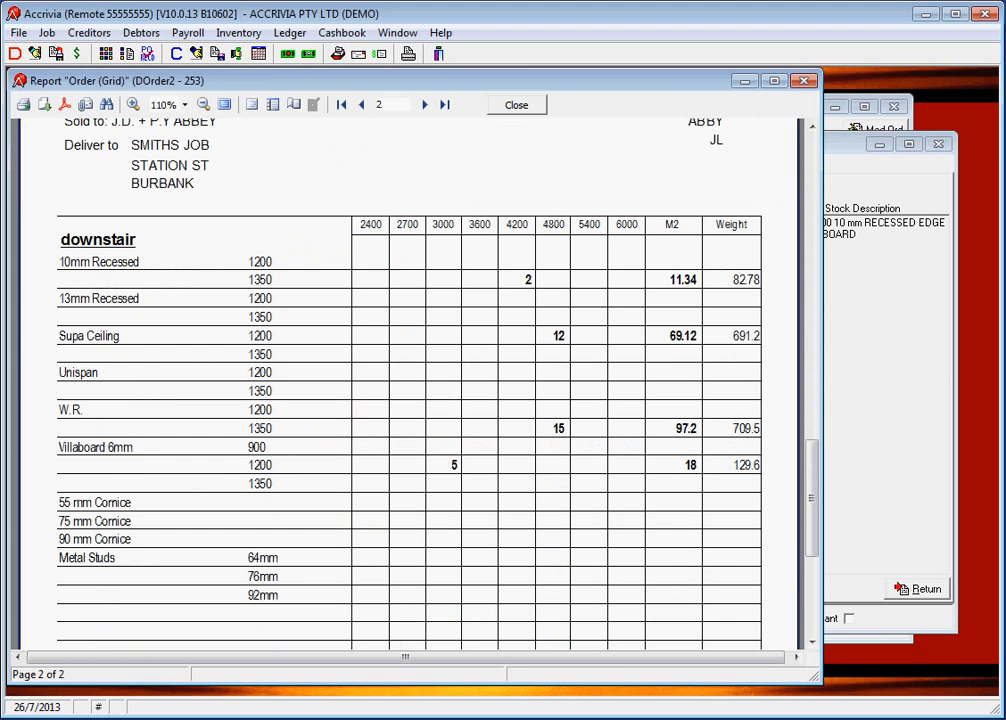
scroll(410, 385, down, 10)
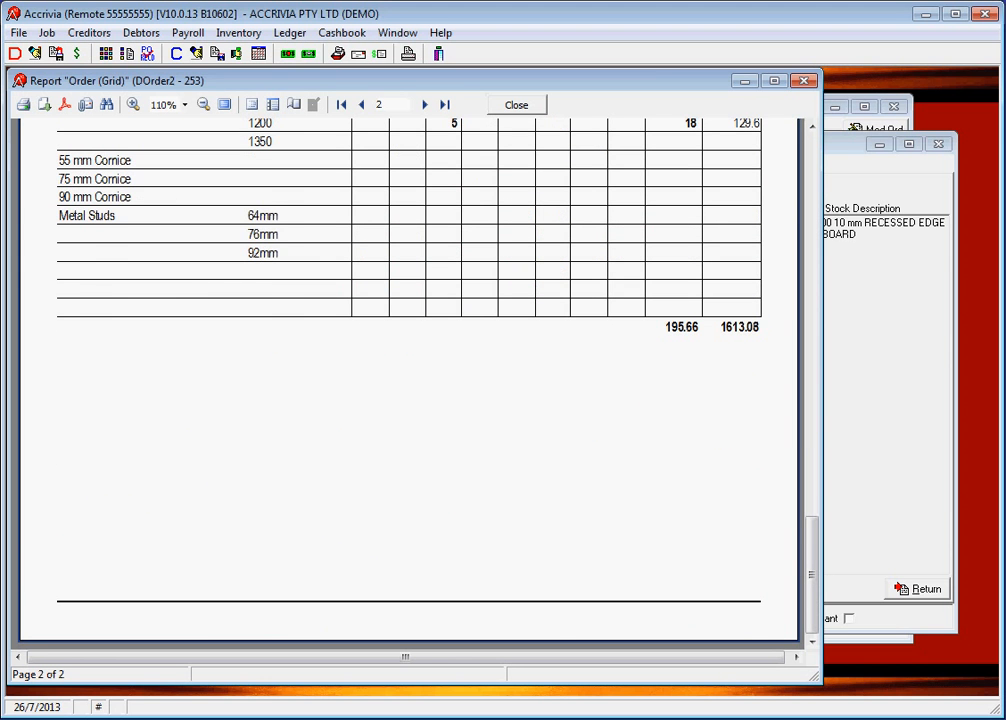
scroll(410, 385, up, 20)
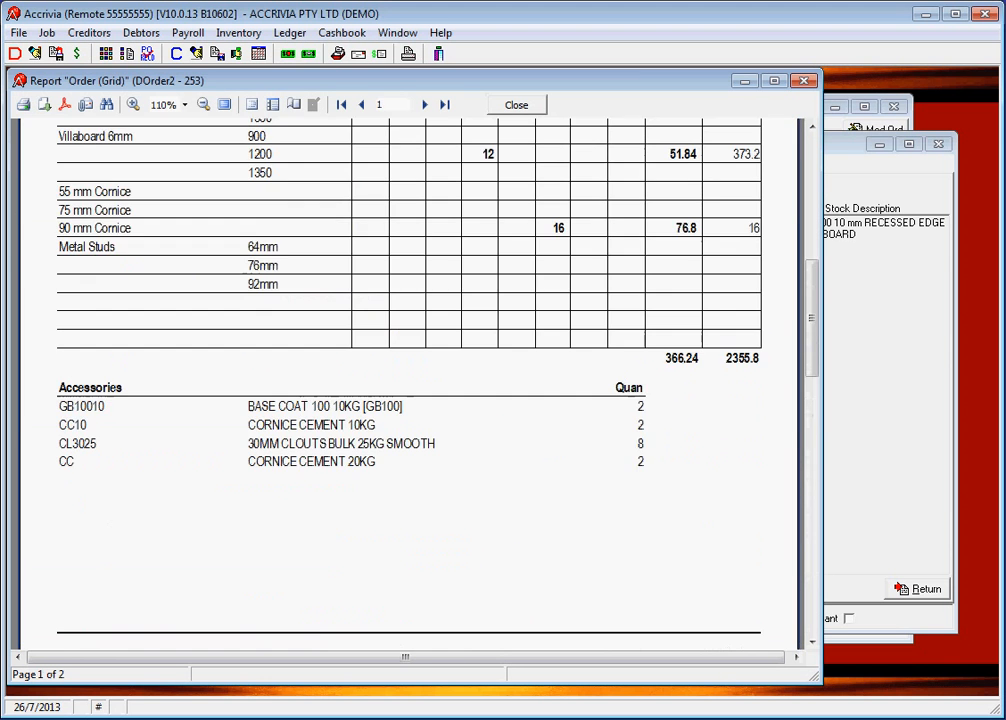
scroll(410, 385, up, 4)
scroll(410, 385, up, 5)
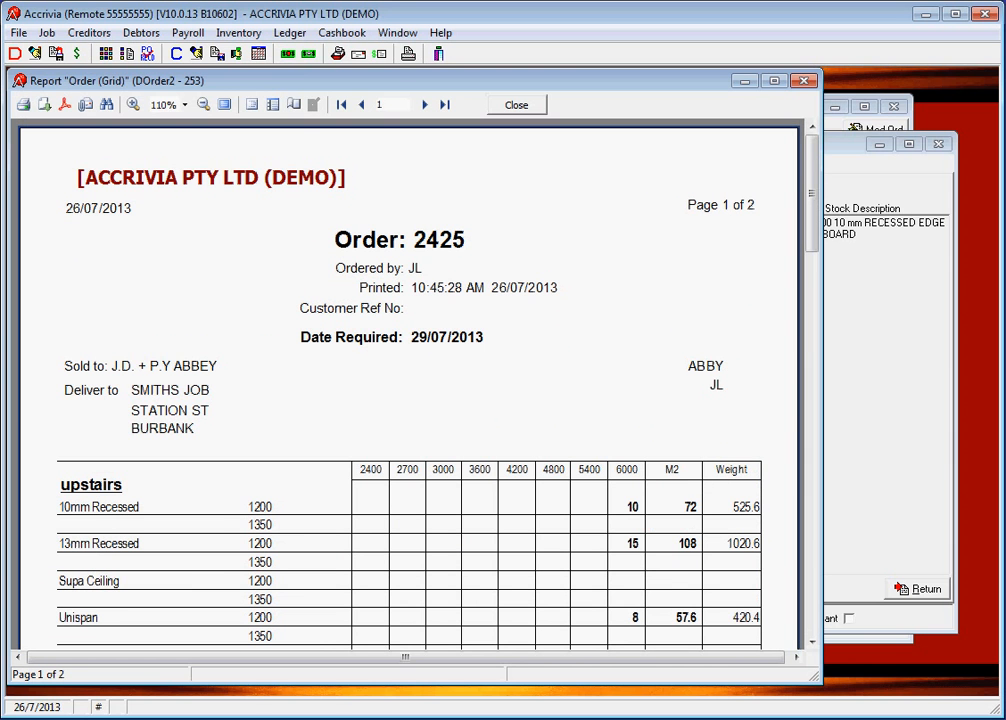
key(Escape)
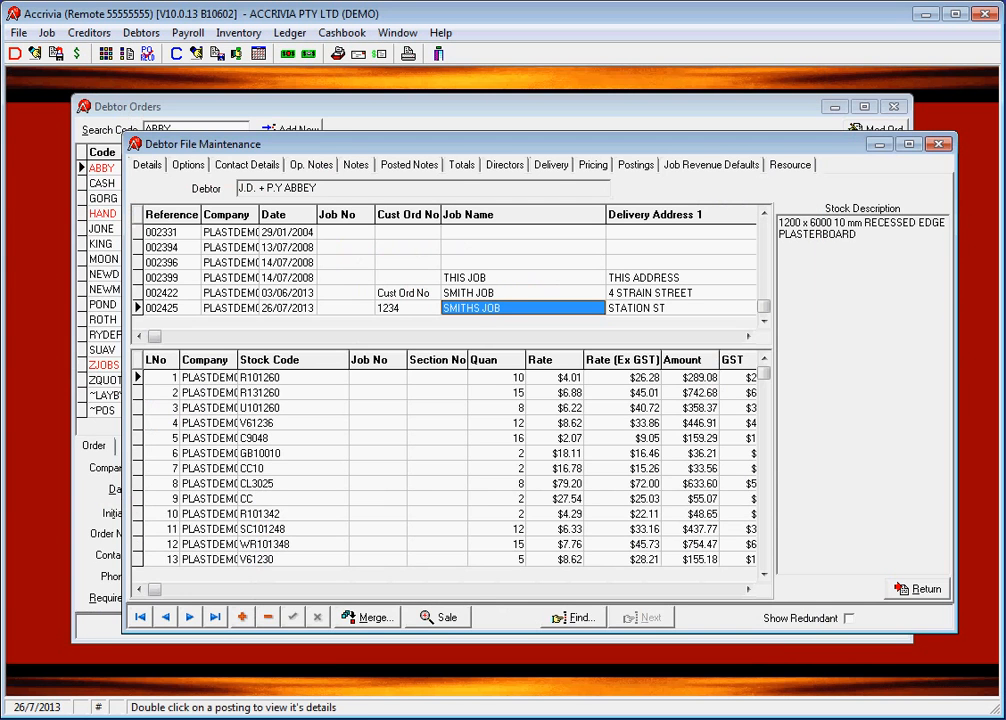
Preview the order's Delivery Docket, review the items by section and the sheet and weight totals, and close it and the debtor file
right_click(525, 308)
click(575, 384)
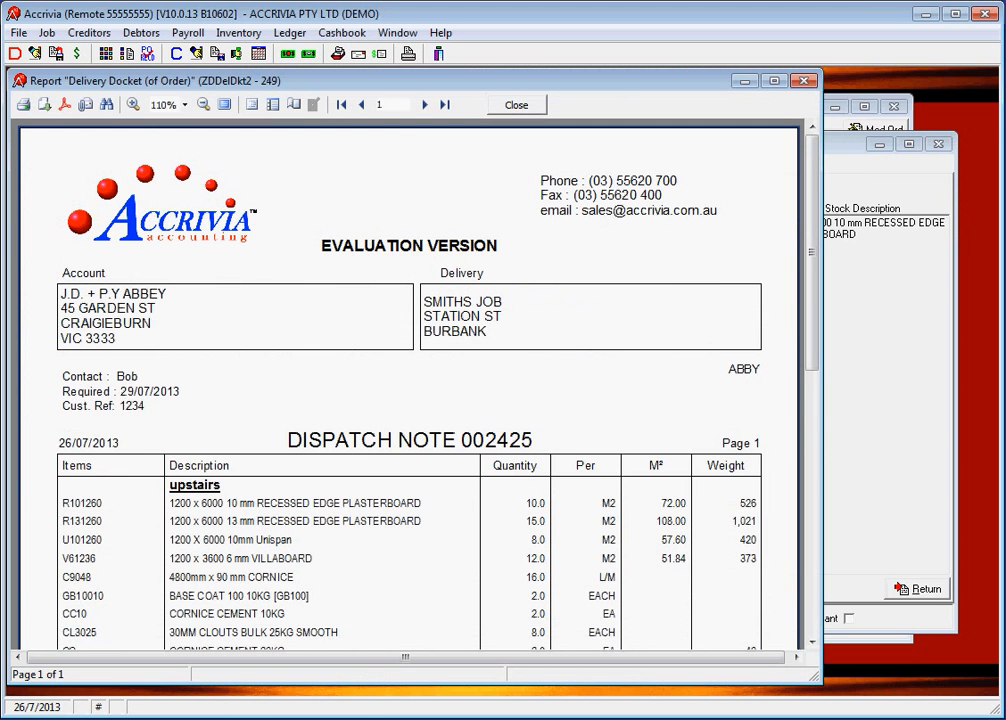
scroll(410, 385, down, 3)
scroll(410, 385, down, 2)
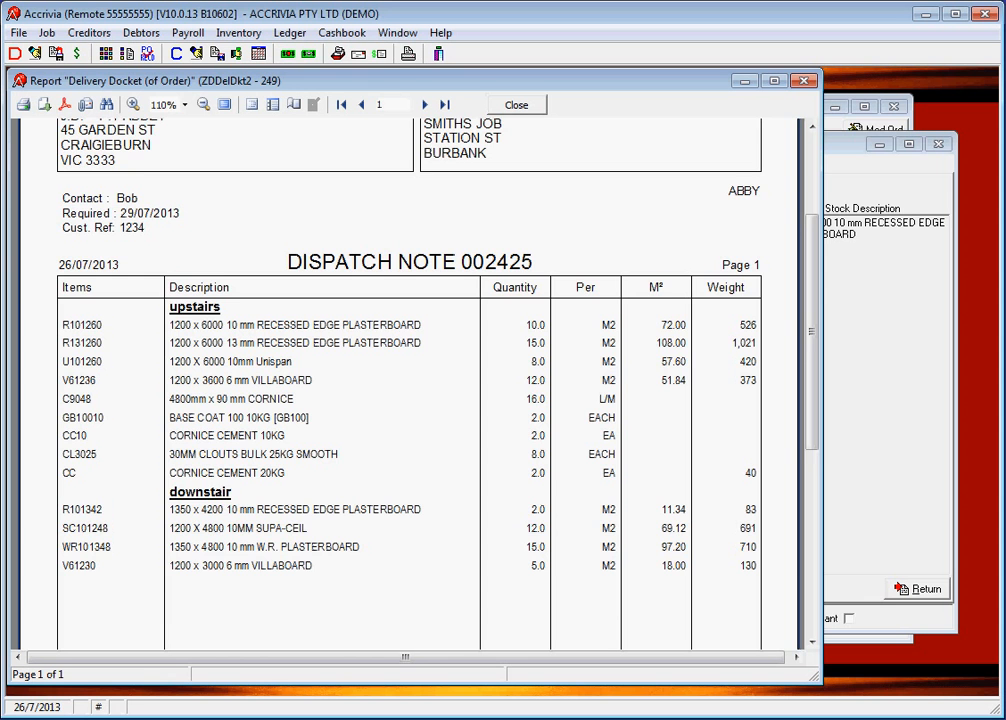
scroll(410, 385, down, 1)
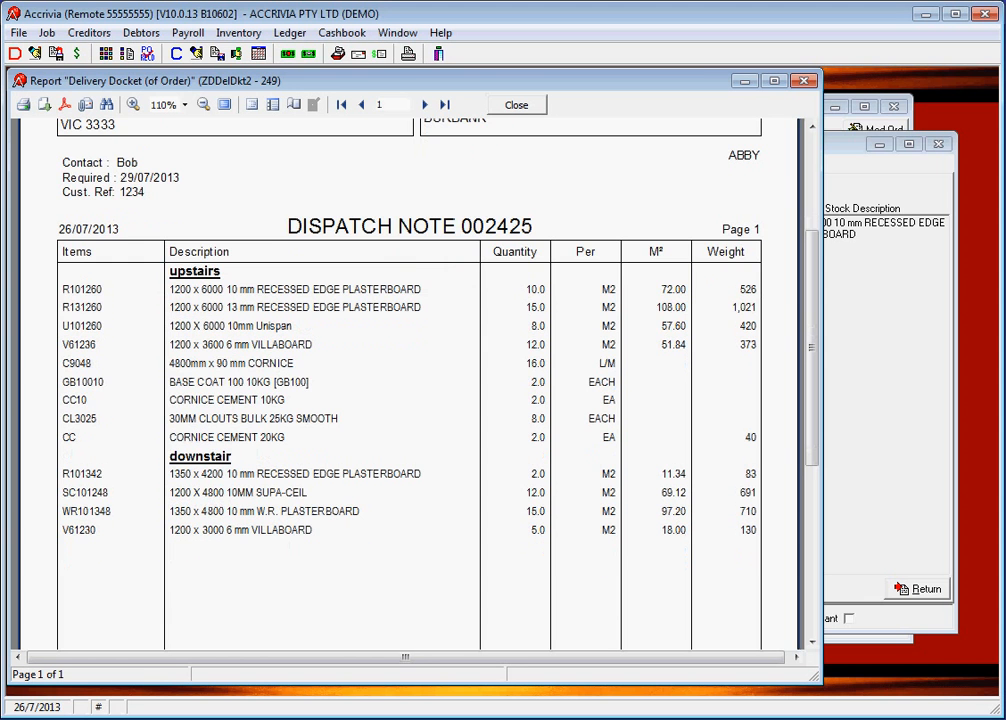
scroll(410, 385, down, 10)
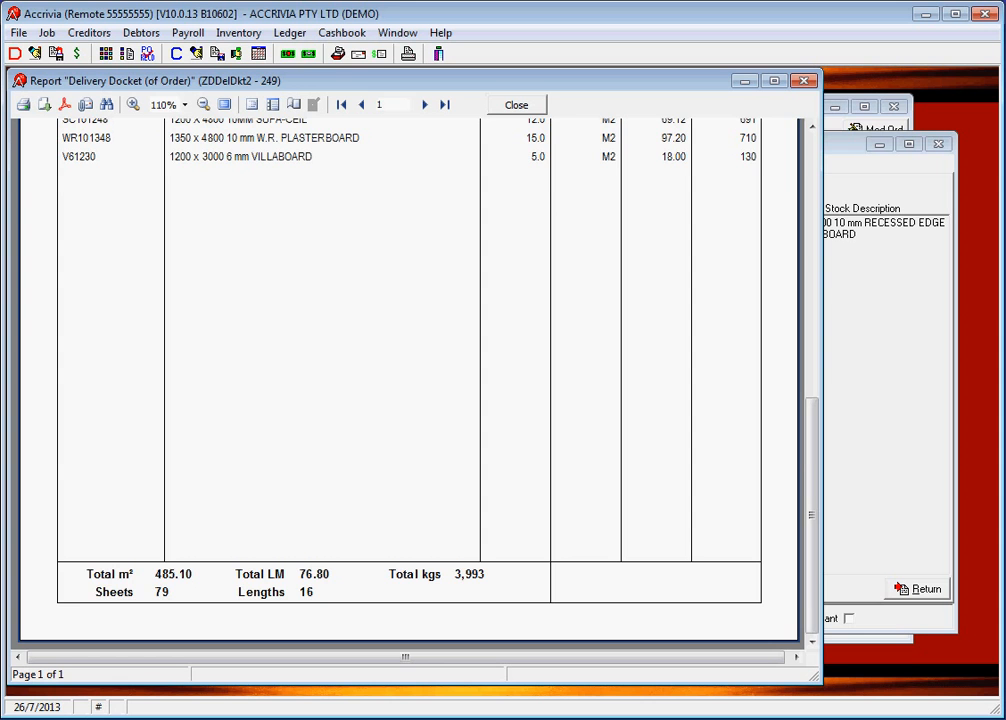
scroll(410, 385, up, 3)
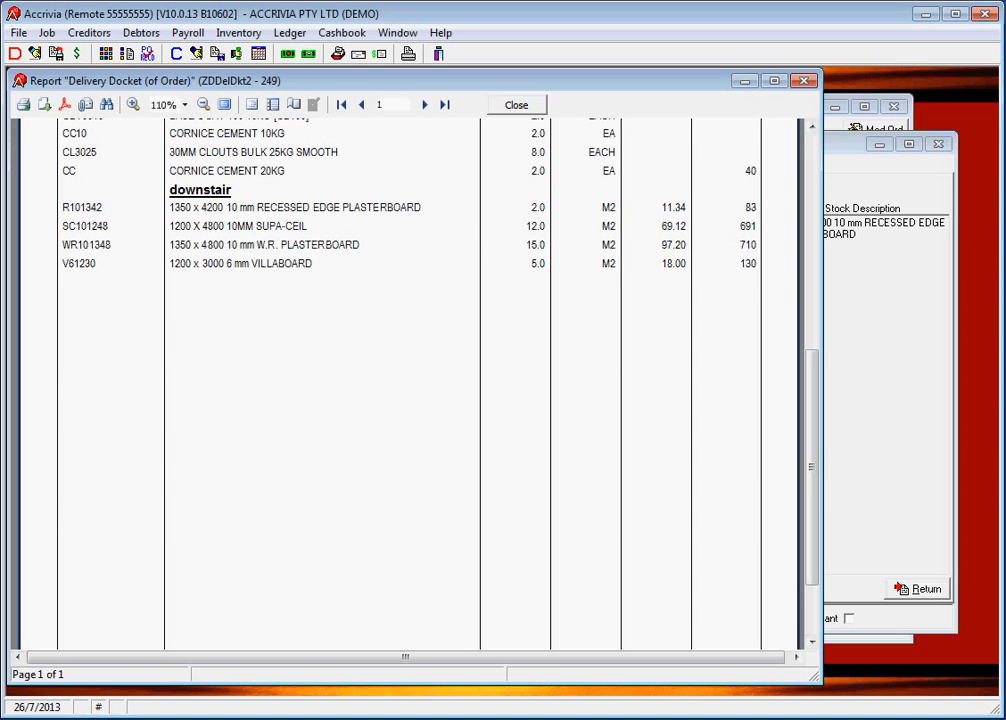
scroll(410, 380, up, 5)
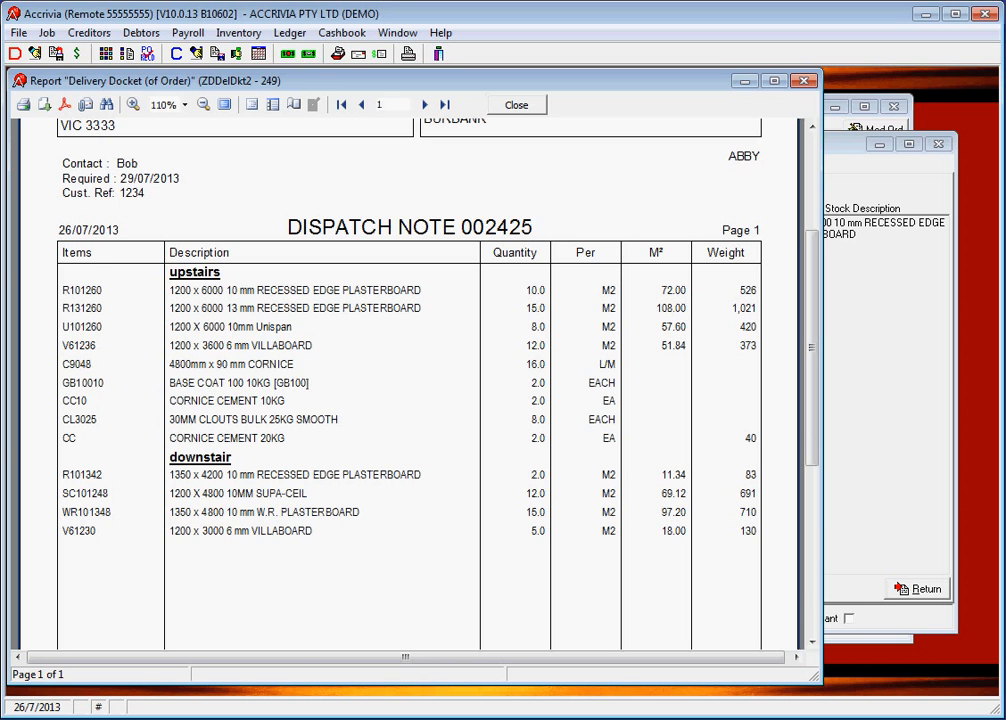
key(Escape)
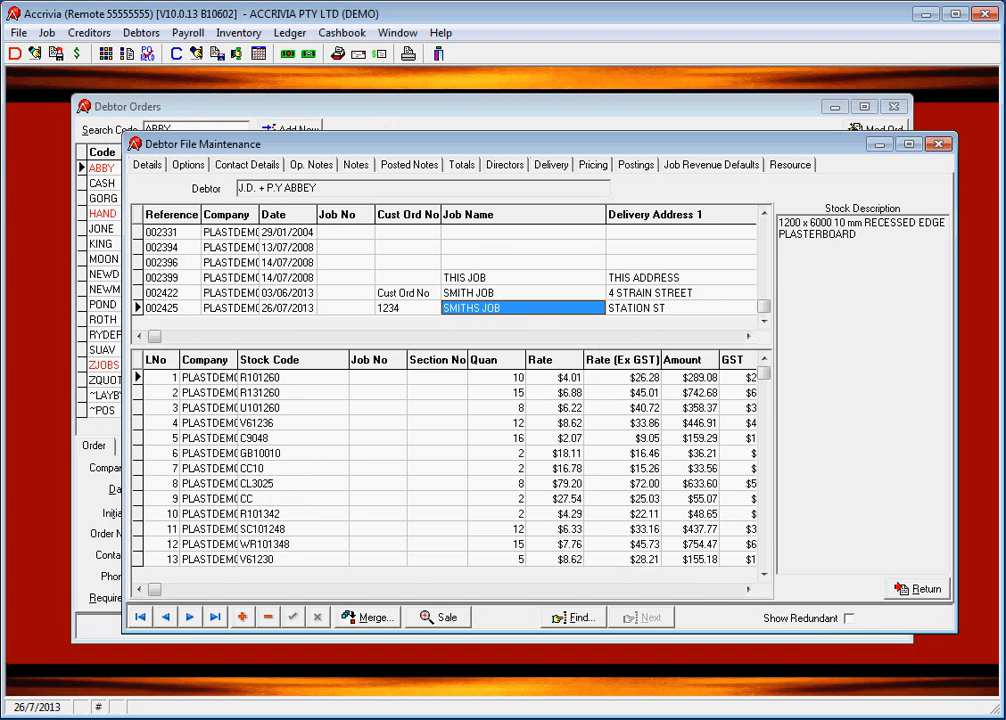
key(Escape)
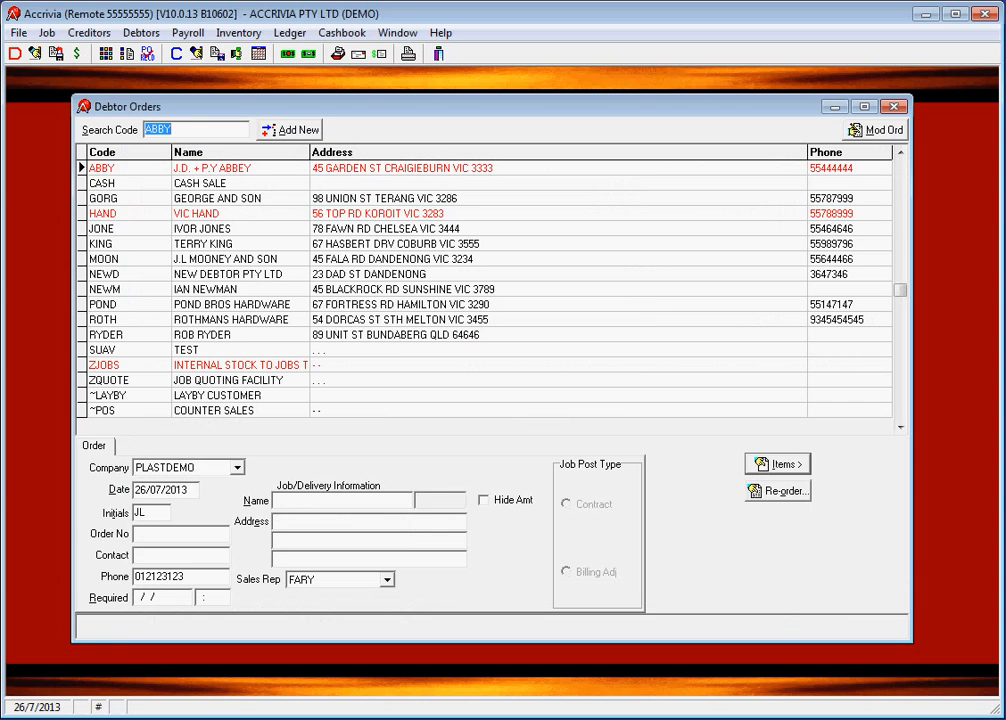
Reopen the debtor's 26/07/2013 order for modification, accepting the credit warning and delivery zone DELA, and select the CORNICE CEMENT 20KG line
click(141, 32)
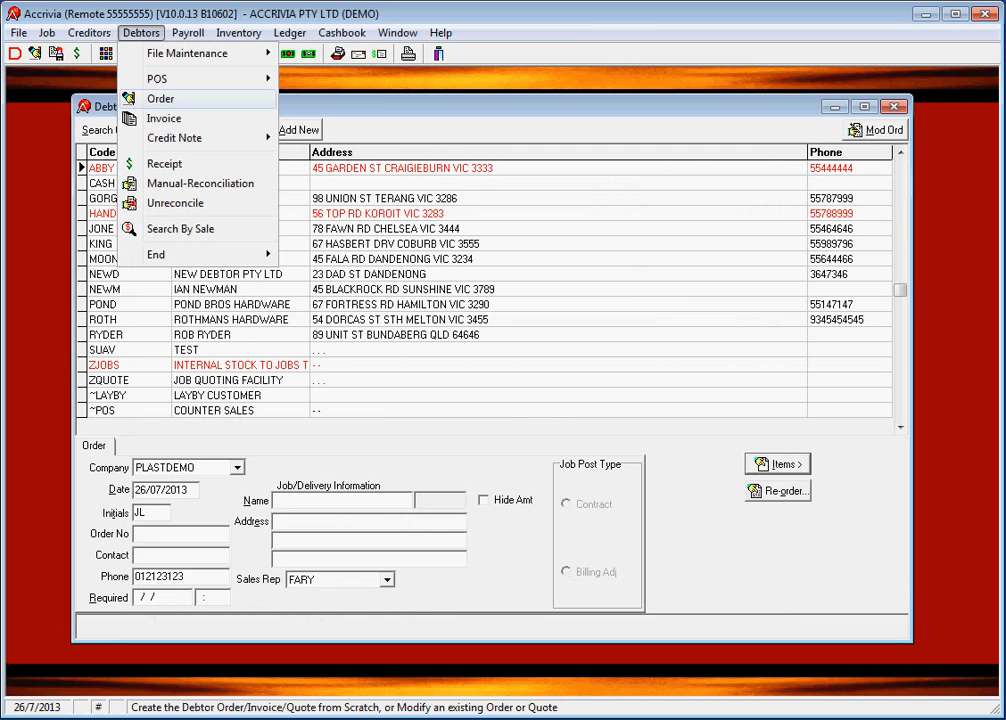
click(160, 98)
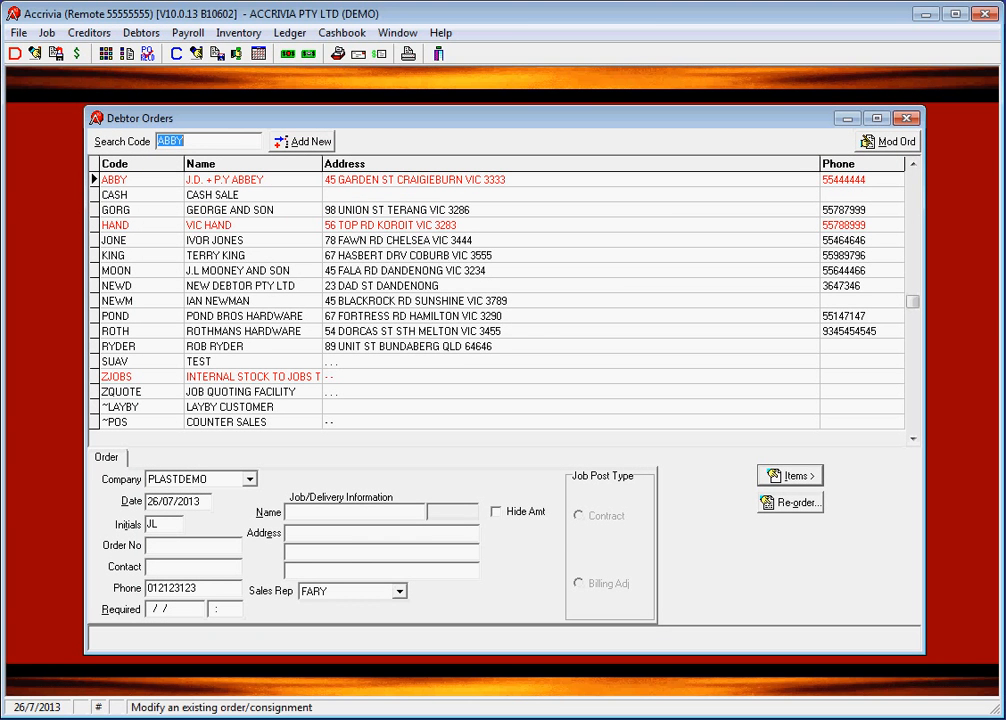
click(889, 141)
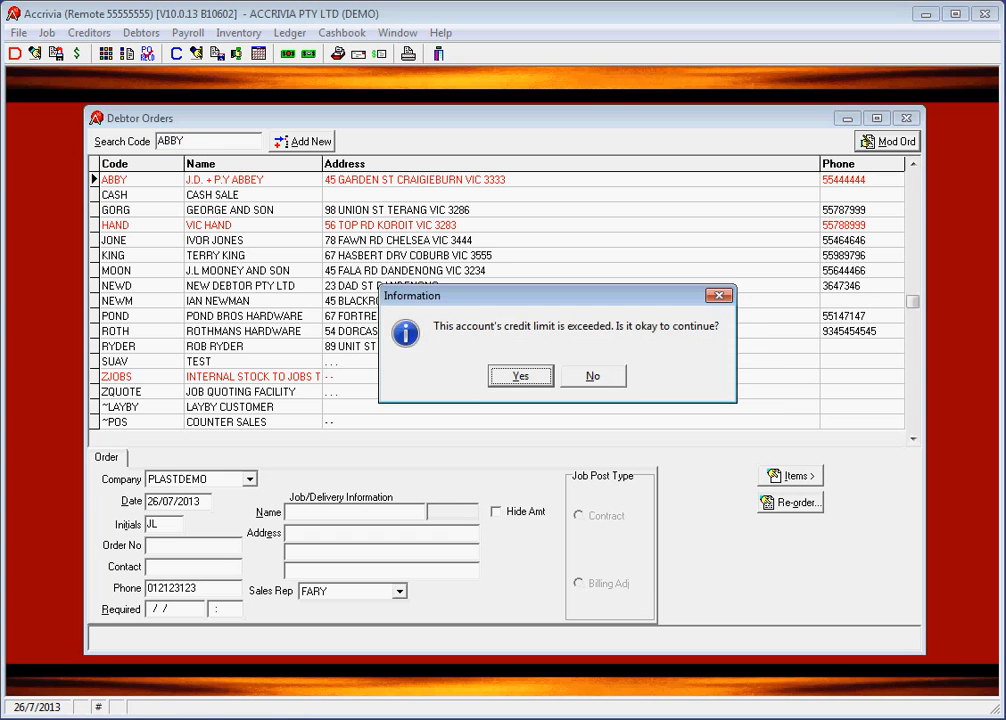
key(Return)
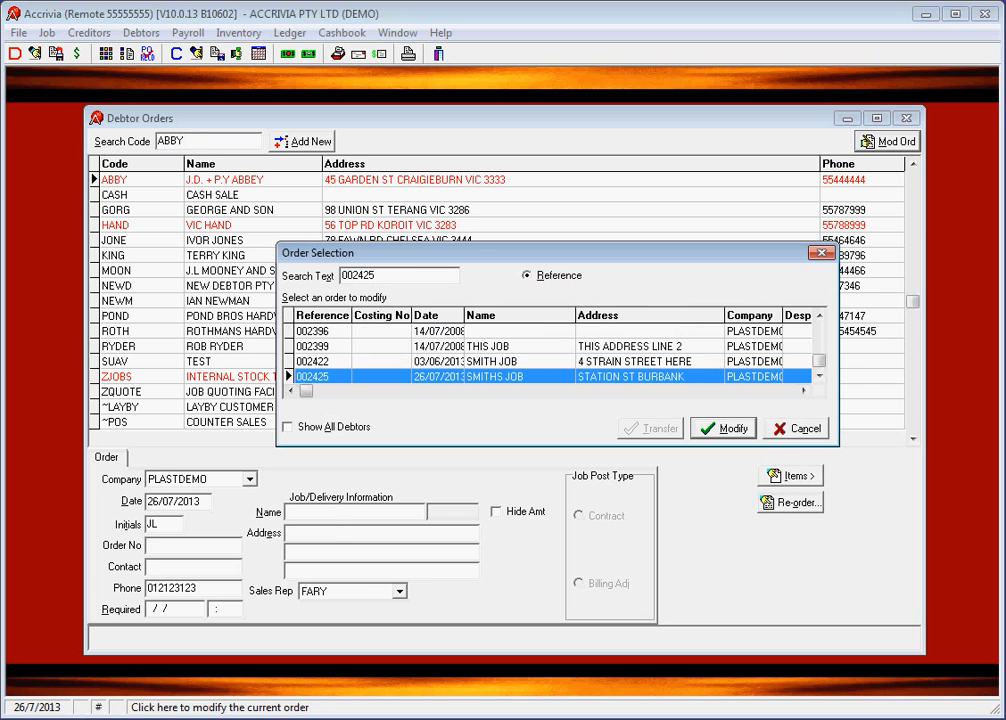
click(723, 429)
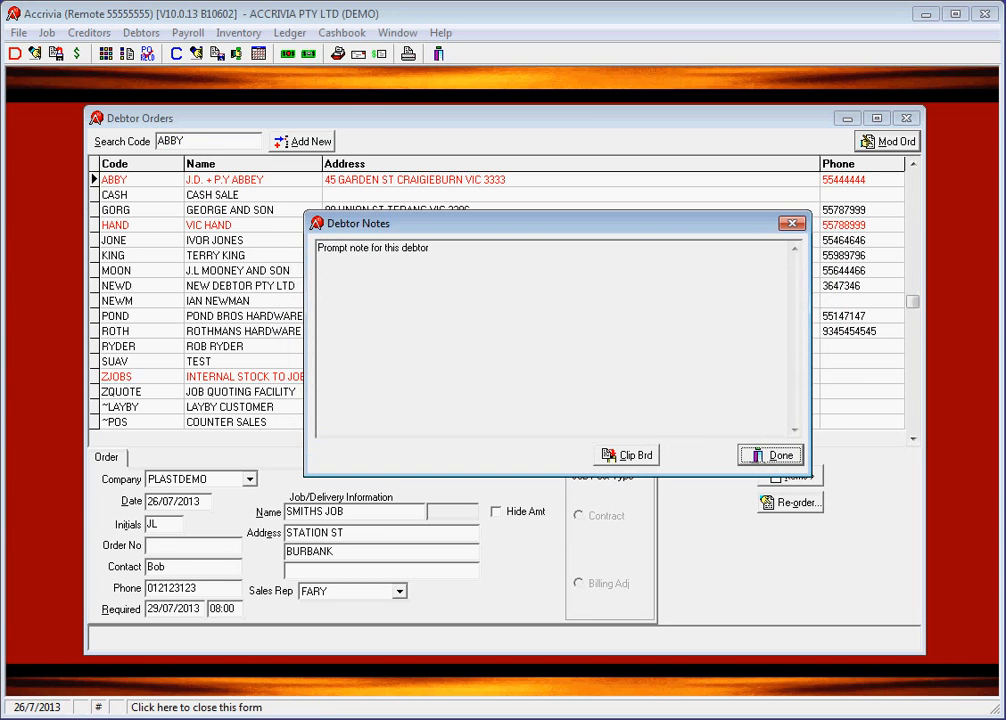
click(772, 455)
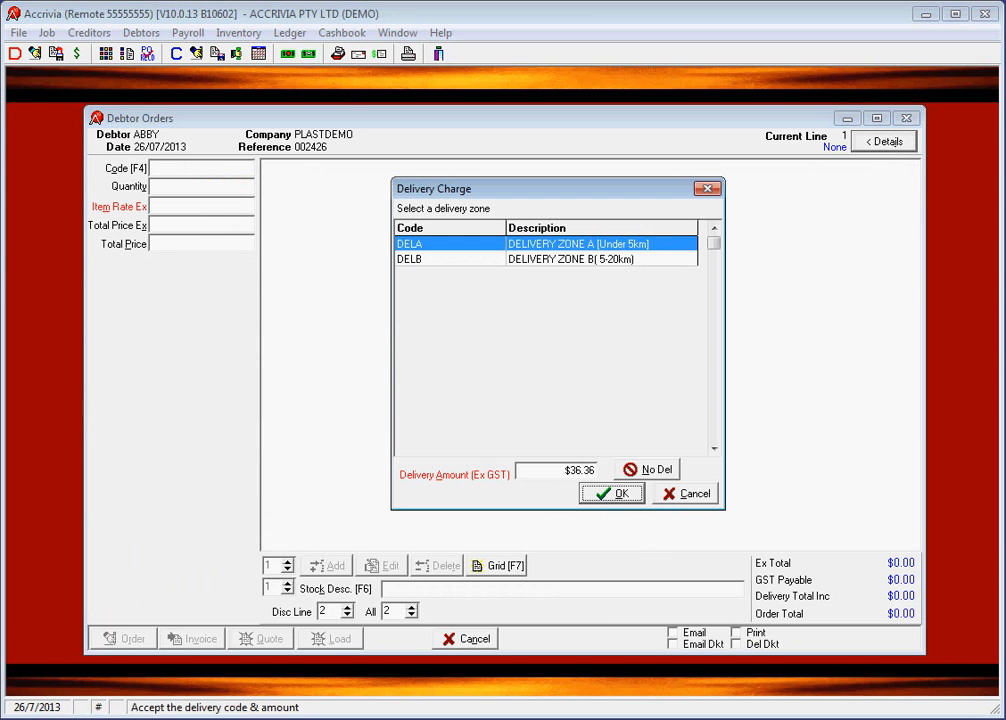
key(Return)
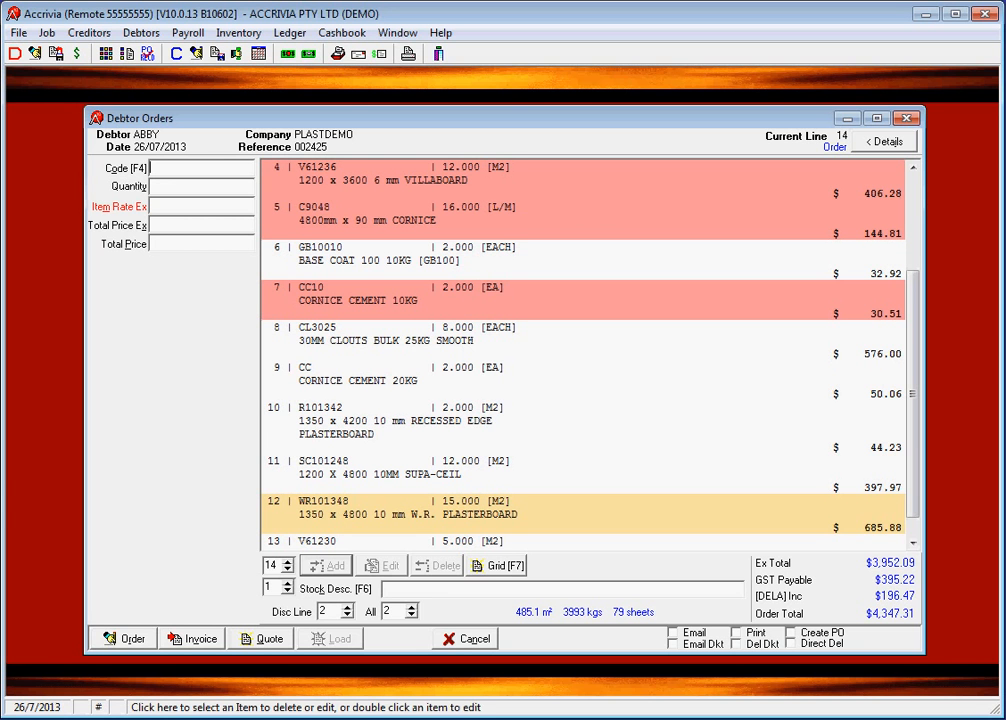
click(480, 380)
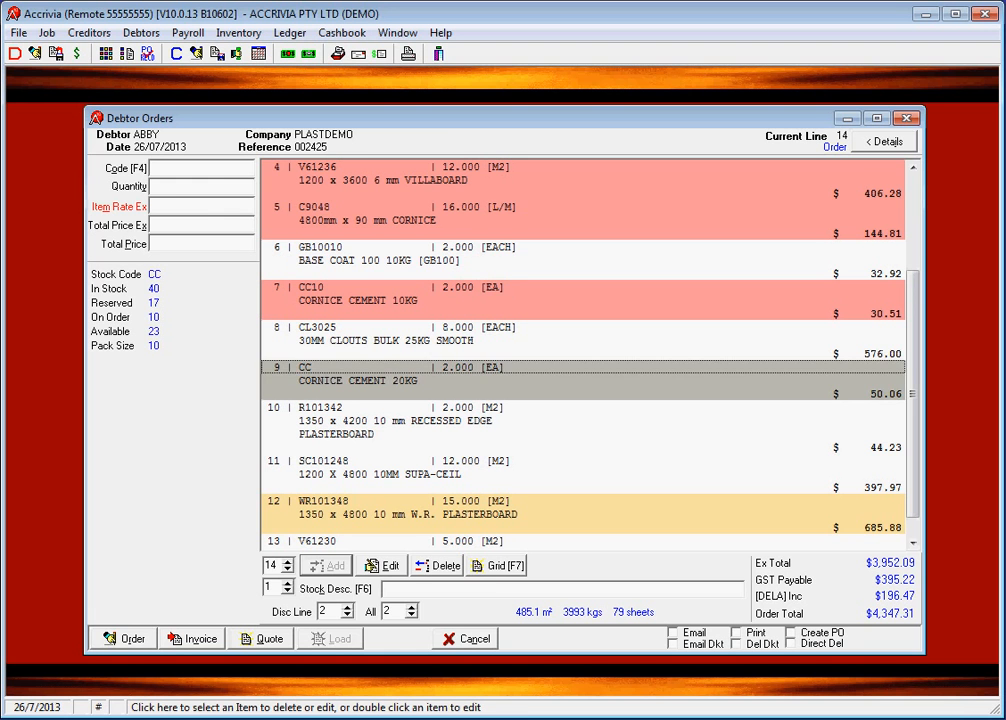
Set the quantity of the CORNICE CEMENT 20KG line to 1 and save the modified order
double_click(480, 380)
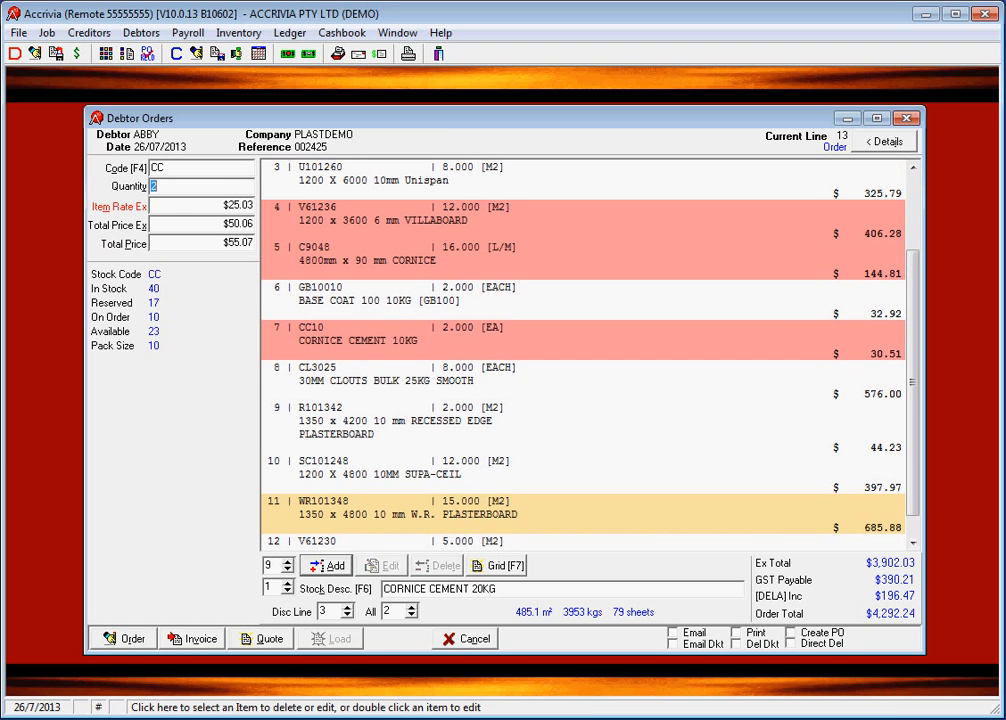
text(1)
key(Return)
key(Return)
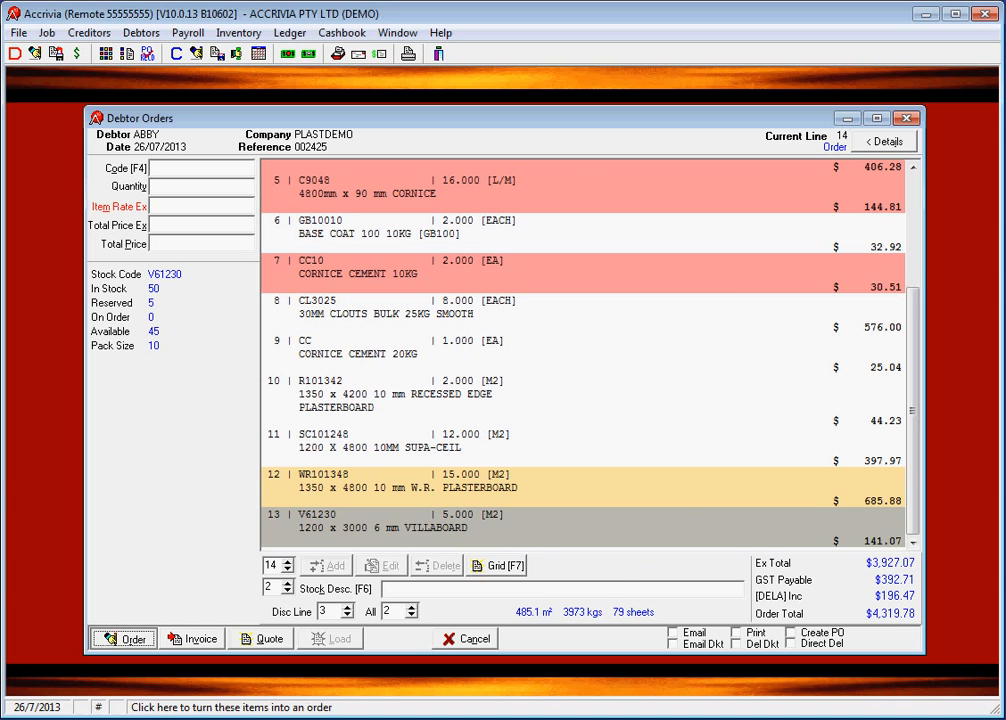
click(124, 638)
key(Return)
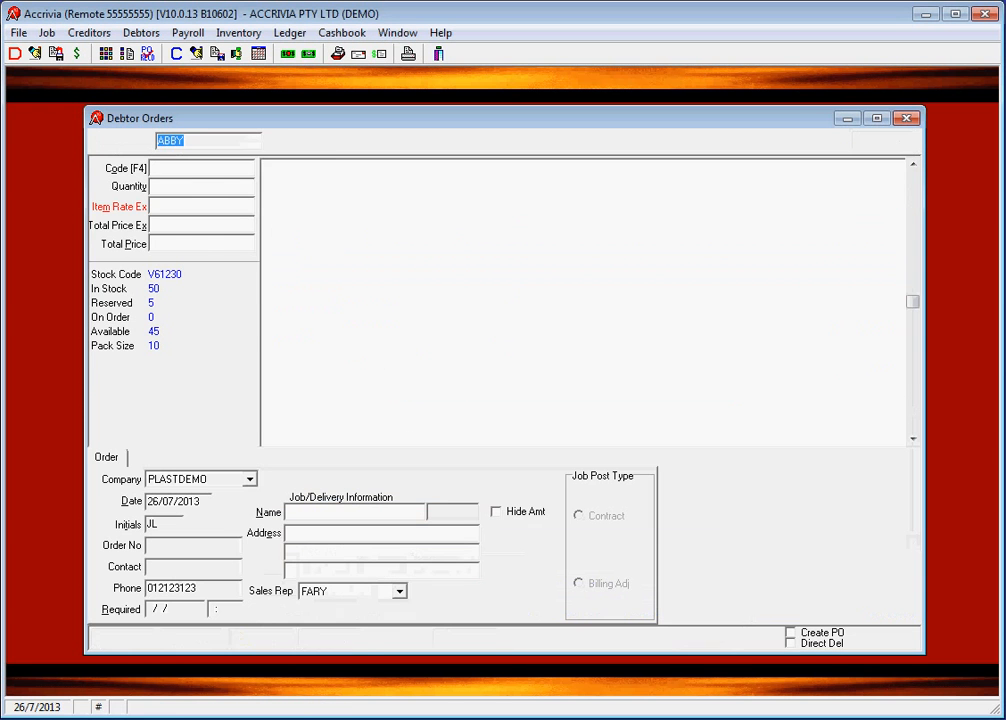
Open debtor invoicing and select the same debtor, accepting the exceeded credit limit
click(141, 32)
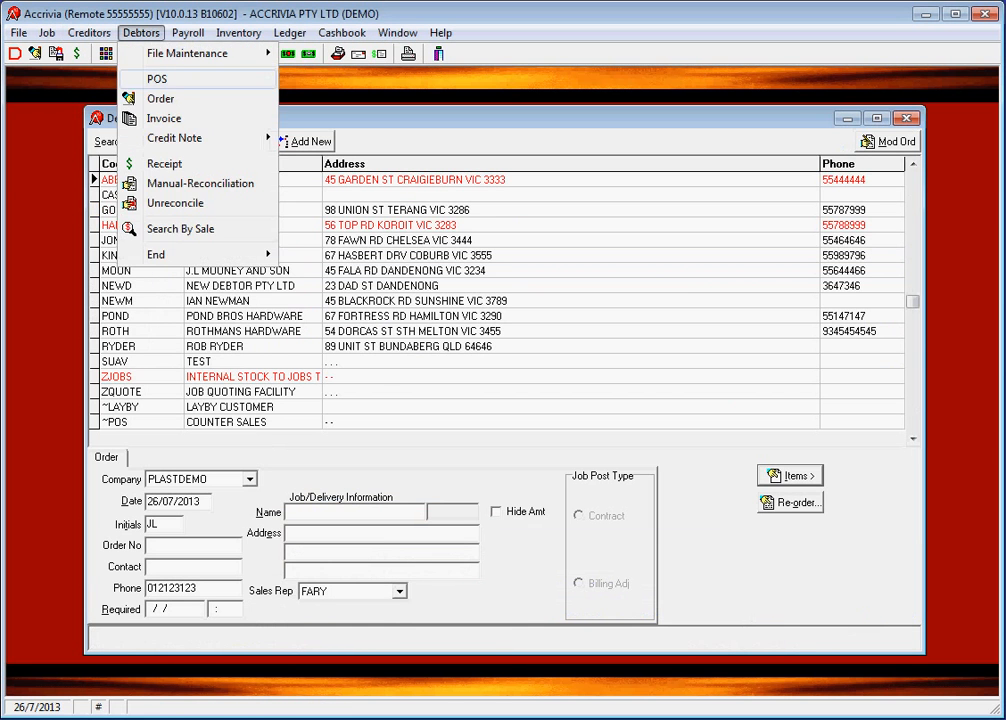
click(164, 118)
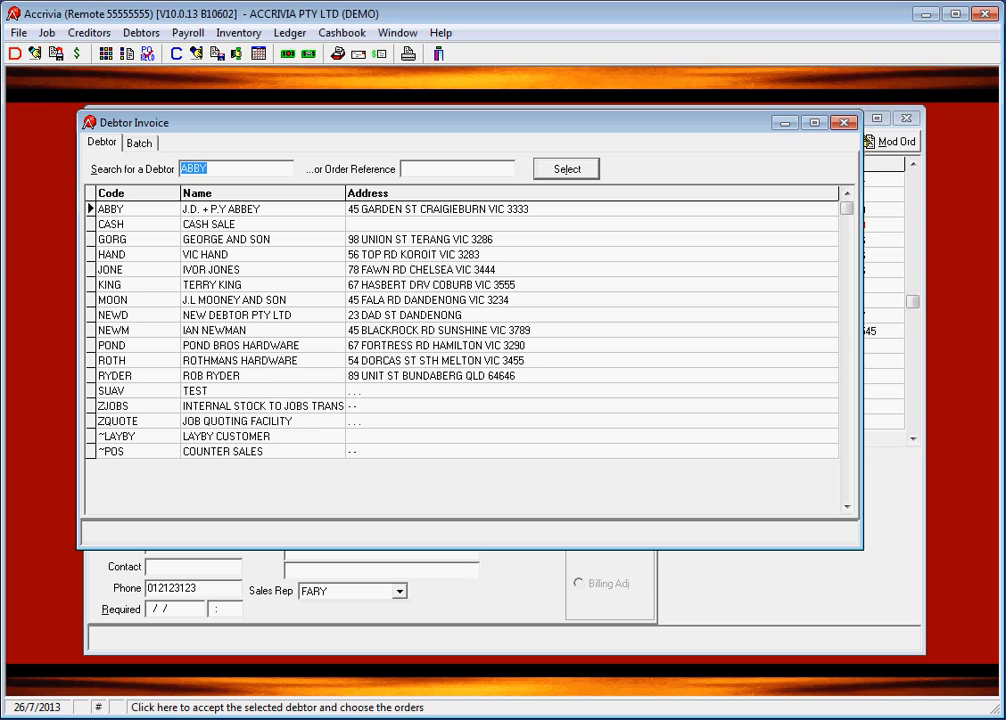
click(567, 168)
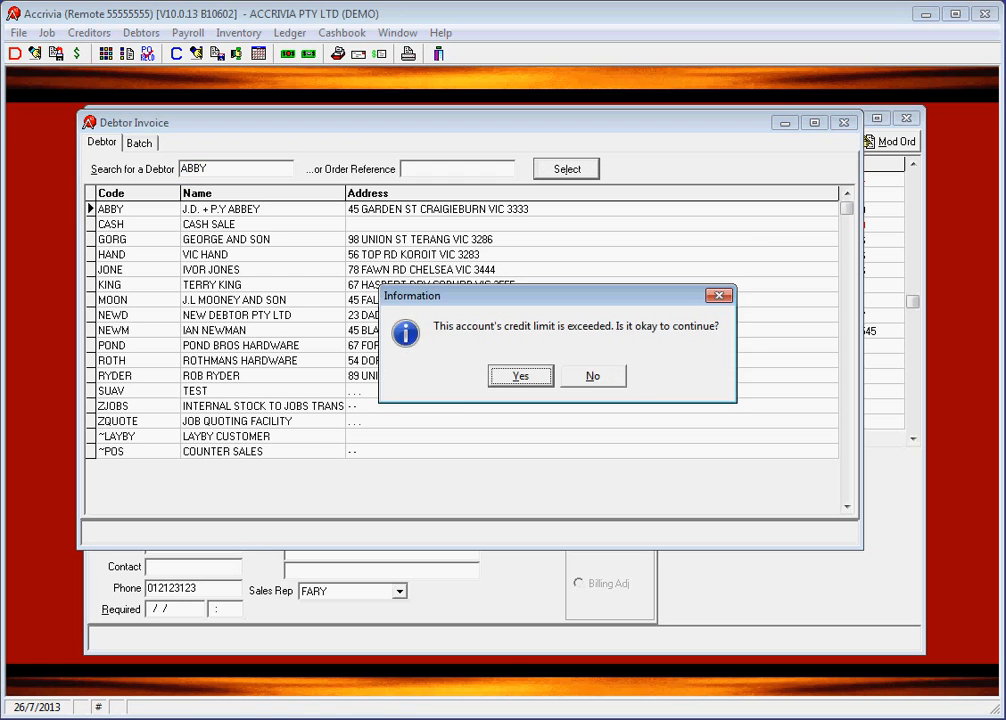
key(Return)
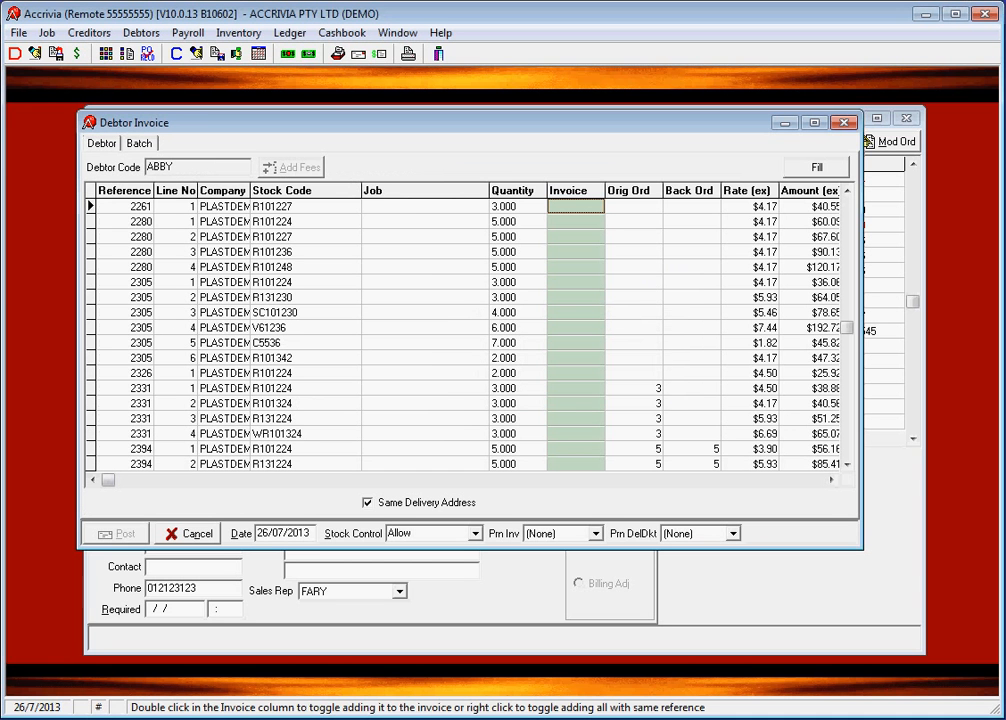
Mark all lines of the just-modified order at the end of the debtor's list for invoicing in full
click(425, 343)
scroll(425, 343, down, 10)
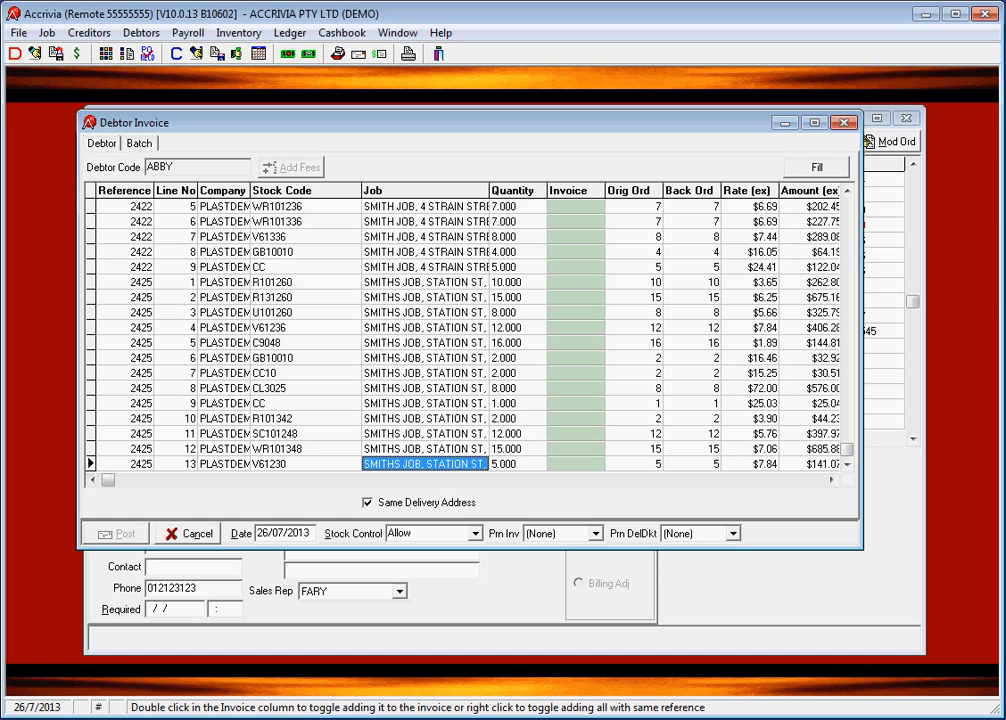
click(126, 282)
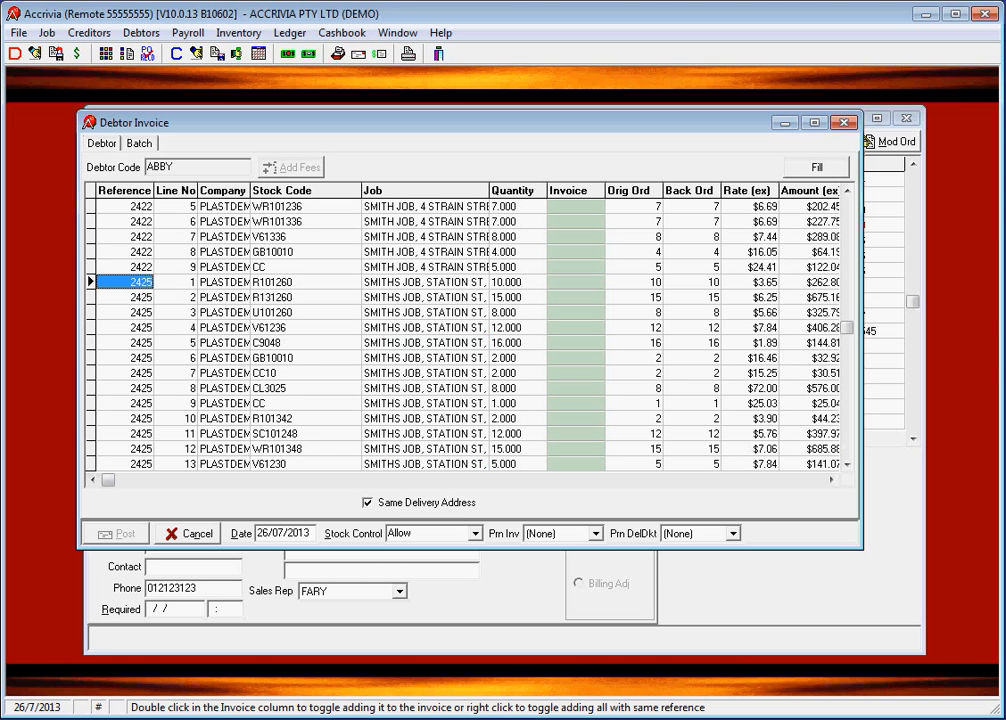
double_click(576, 282)
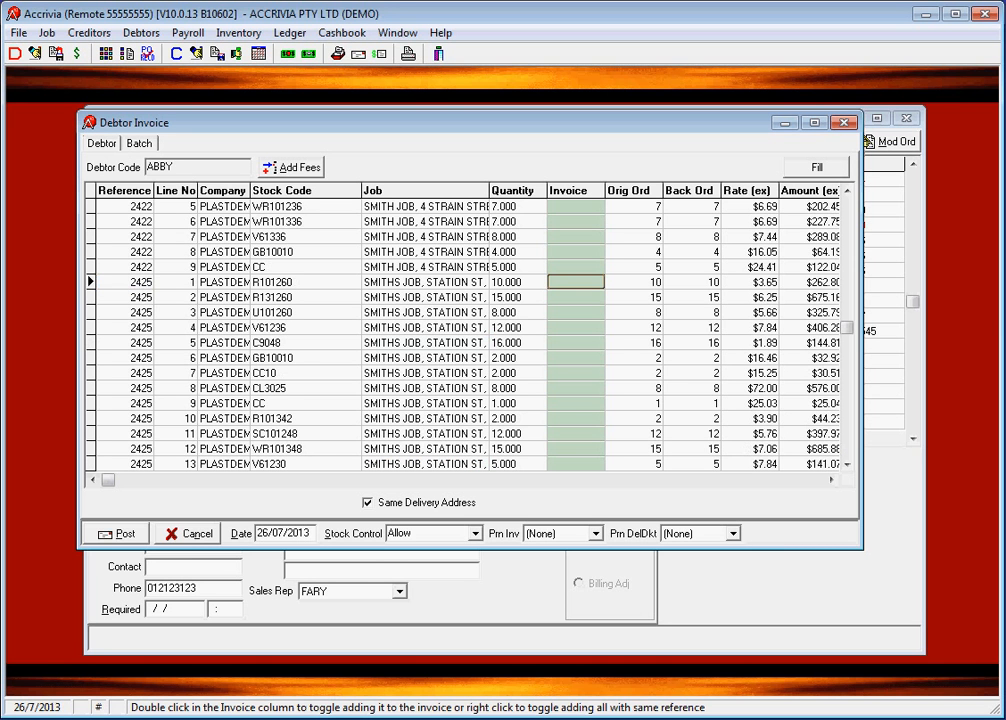
right_click(576, 282)
scroll(576, 282, down, 12)
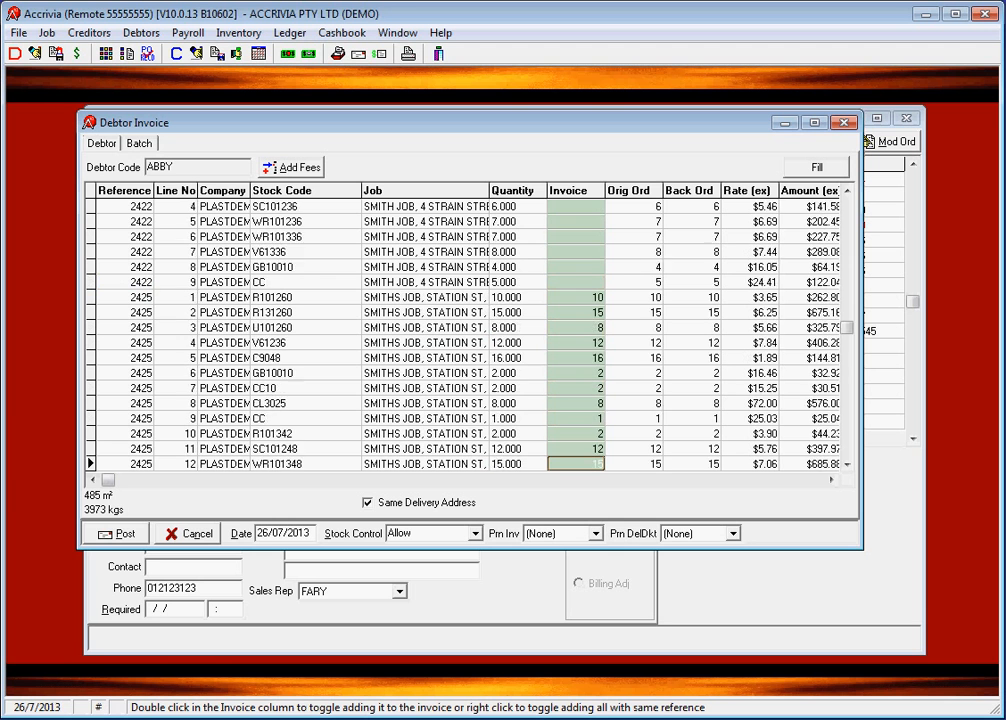
click(634, 403)
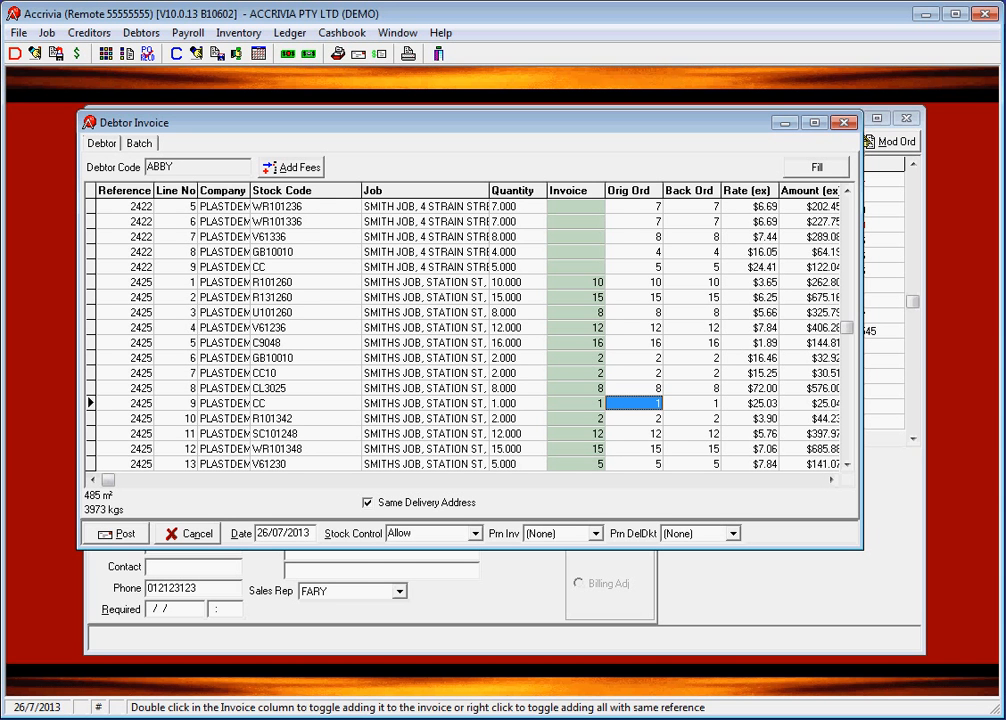
Set the invoice quantity of the order's R131260 line to 10, and cancel this invoice entry
click(577, 297)
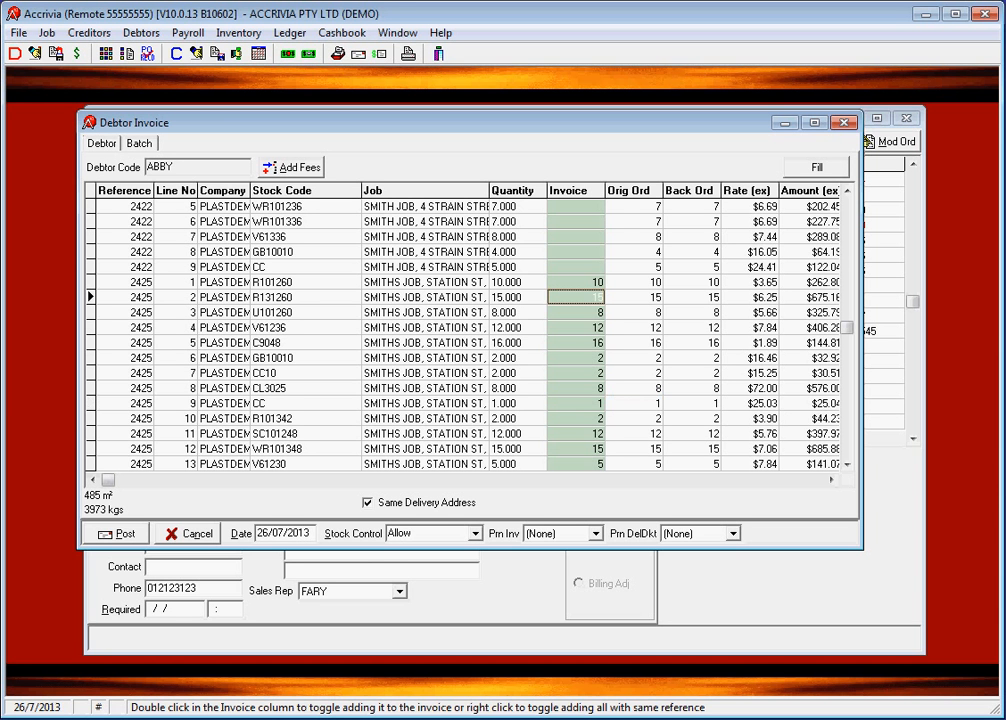
text(10)
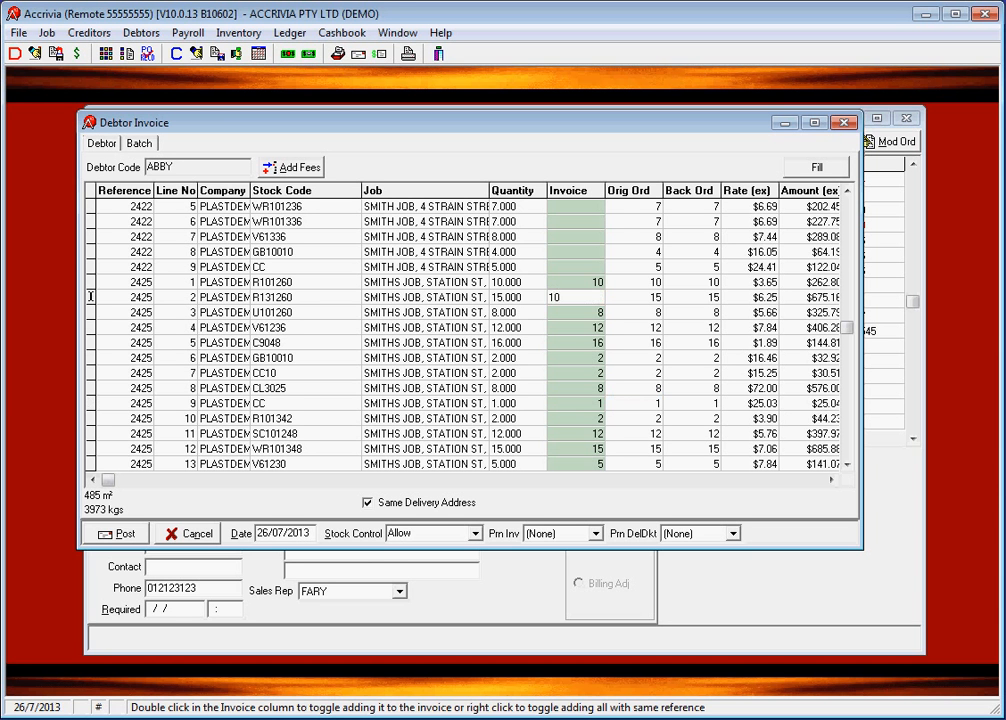
key(Up)
click(634, 297)
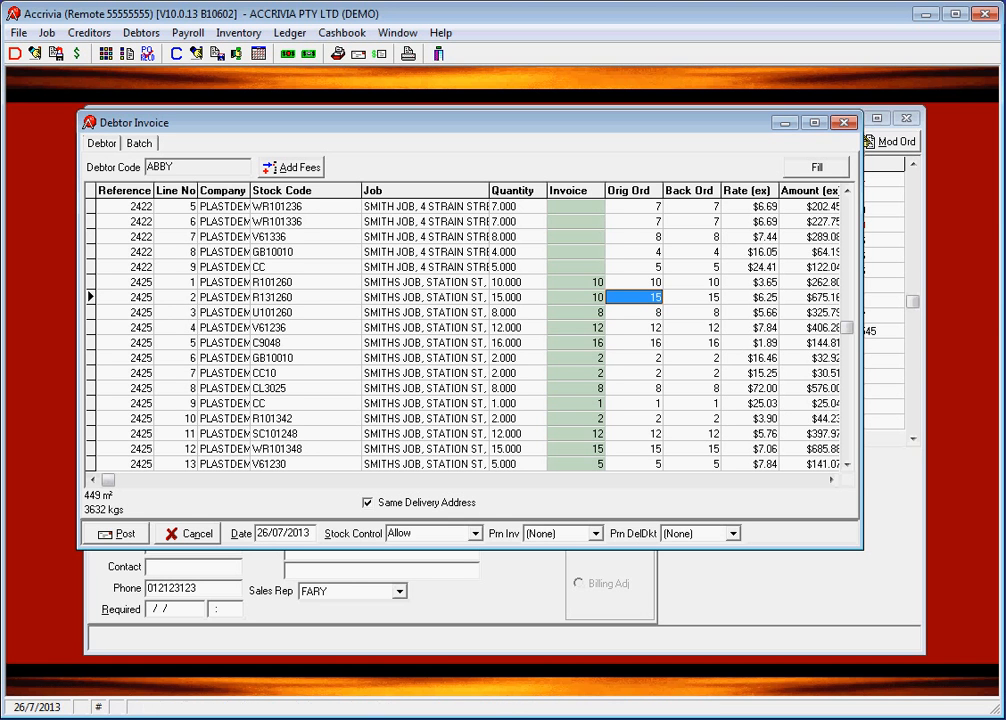
click(190, 533)
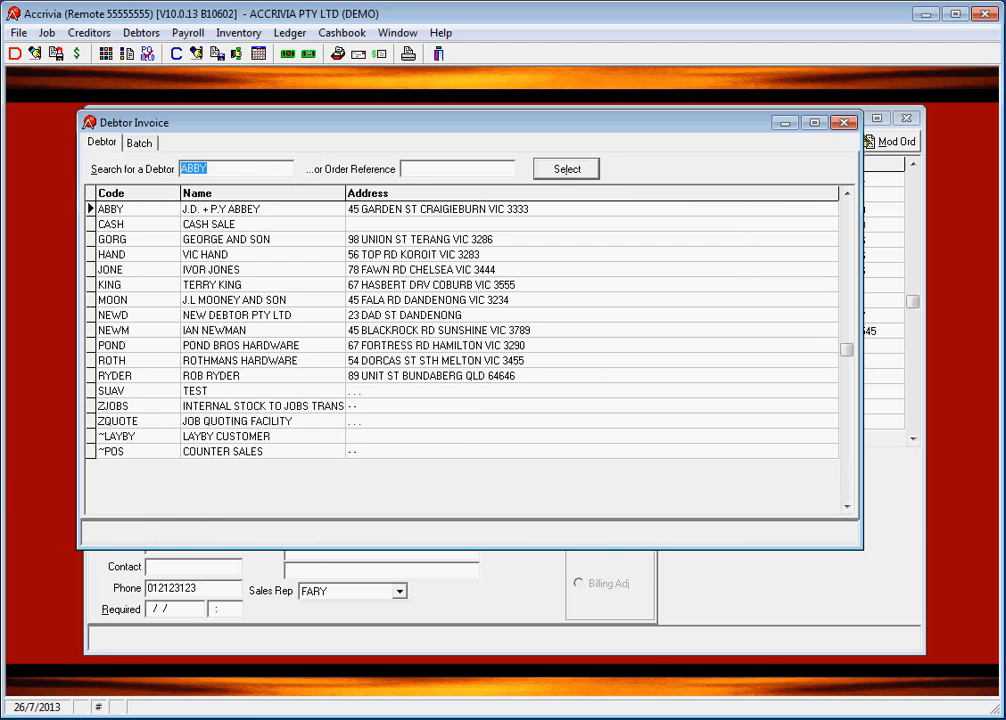
Add the order to a batch invoice by its reference, post the batch, and close the invoice and order windows
click(139, 143)
text(2425)
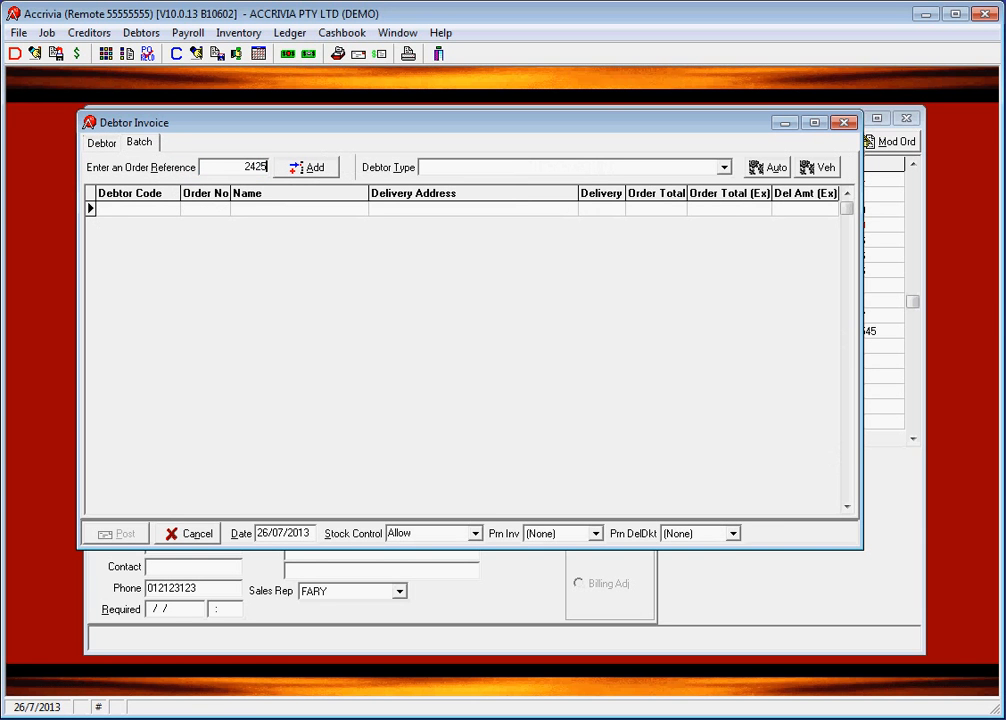
key(Return)
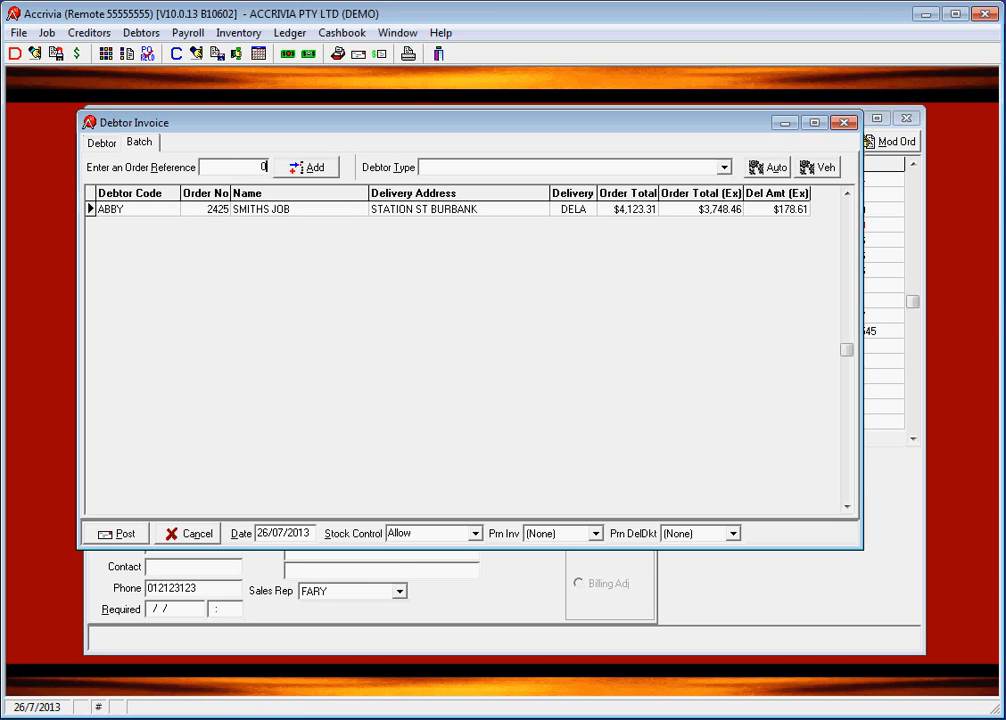
drag(470, 122, 455, 118)
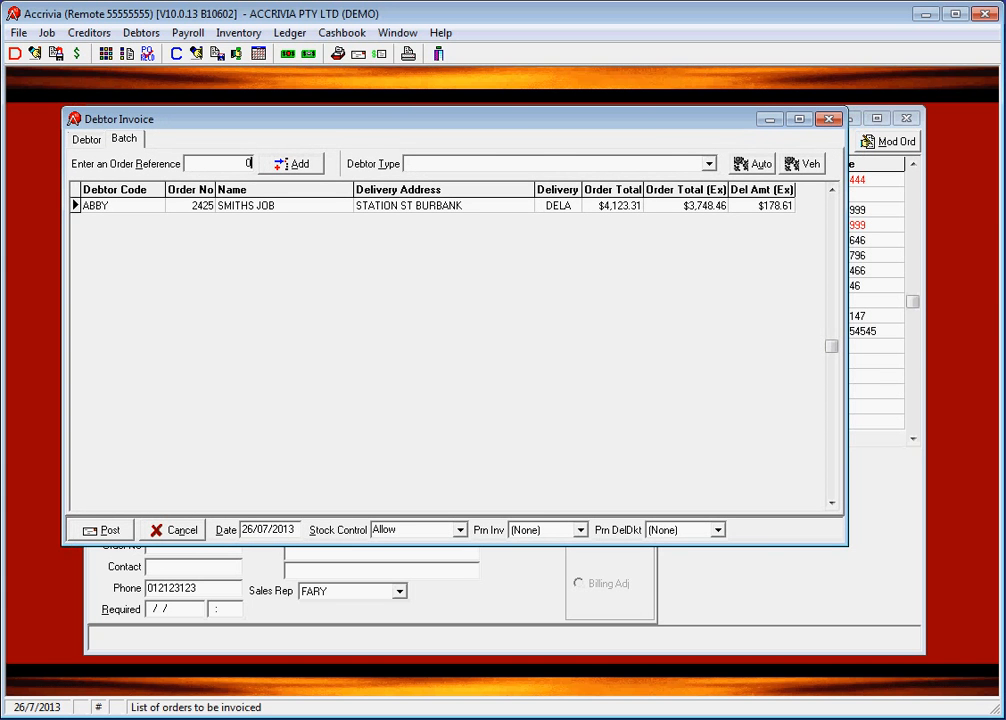
click(102, 530)
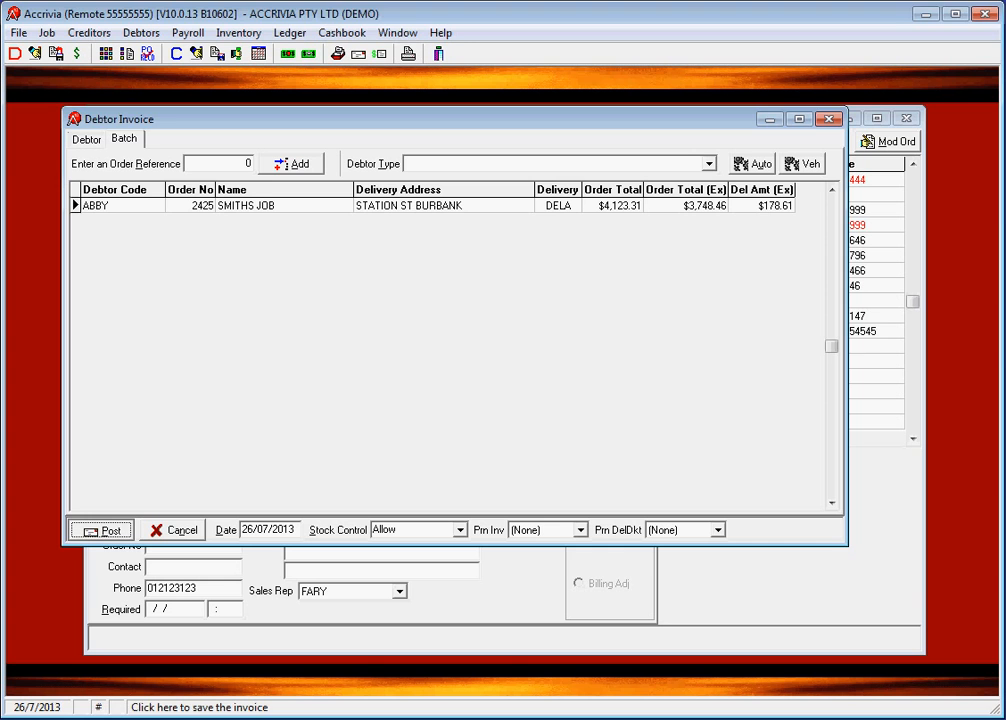
click(521, 395)
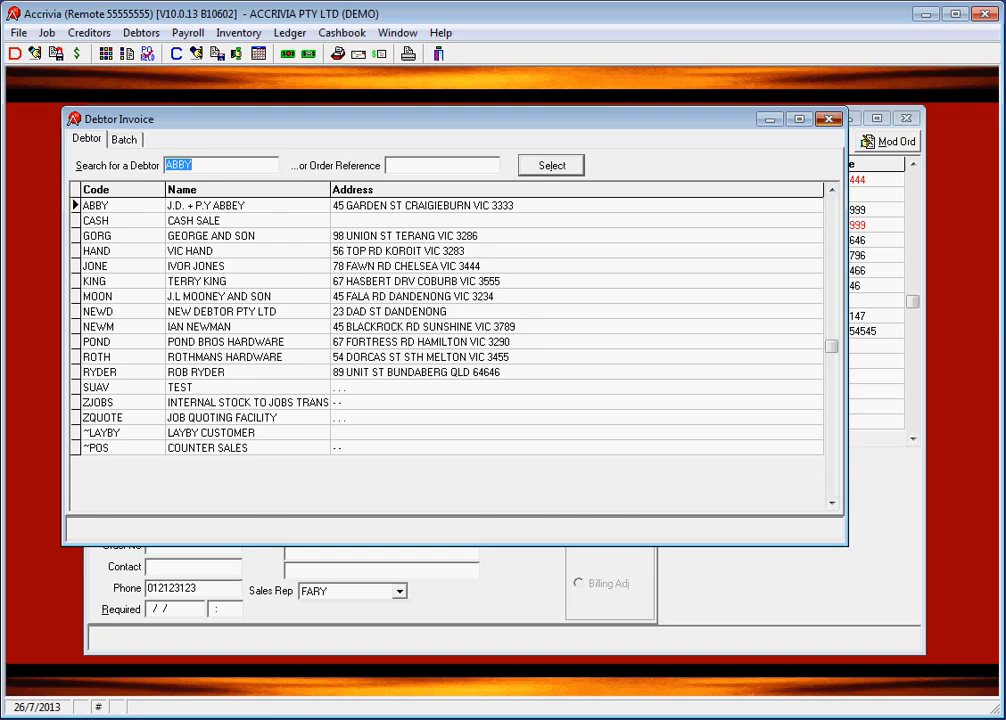
click(829, 119)
click(907, 119)
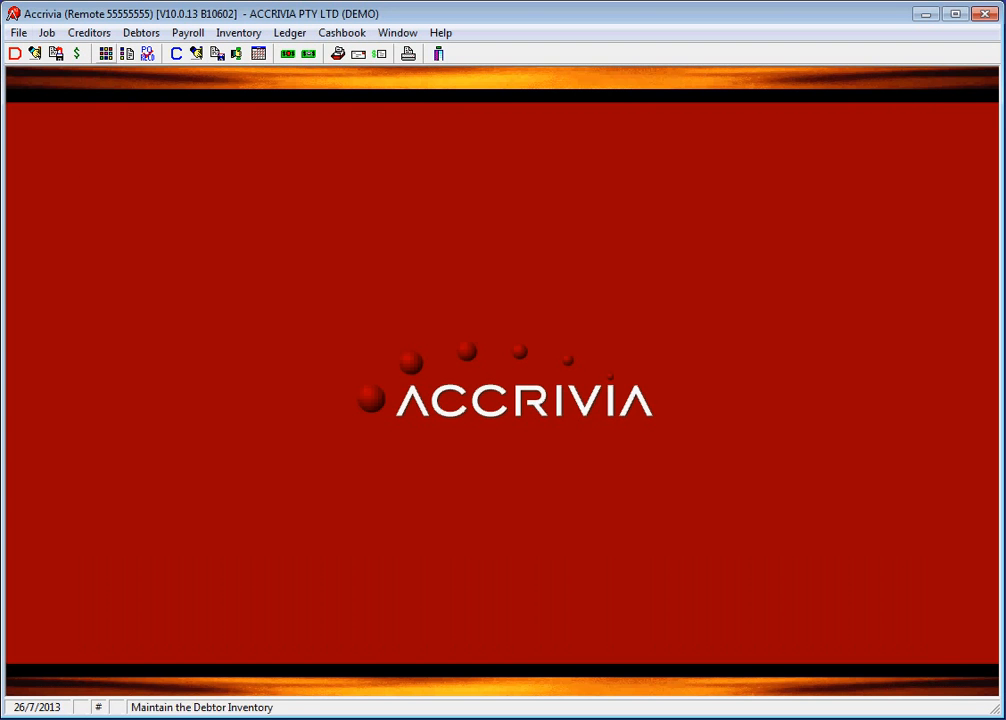
Open the debtor's file, list its postings, and select the invoice dated 26/07/2013
click(15, 53)
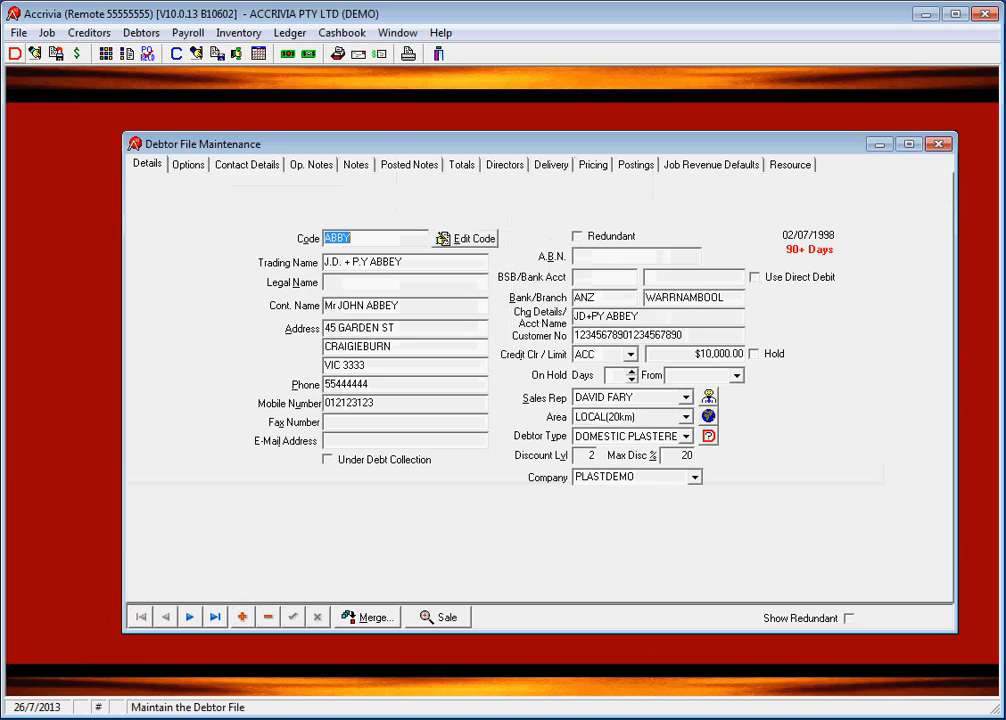
click(141, 33)
mouse_move(187, 53)
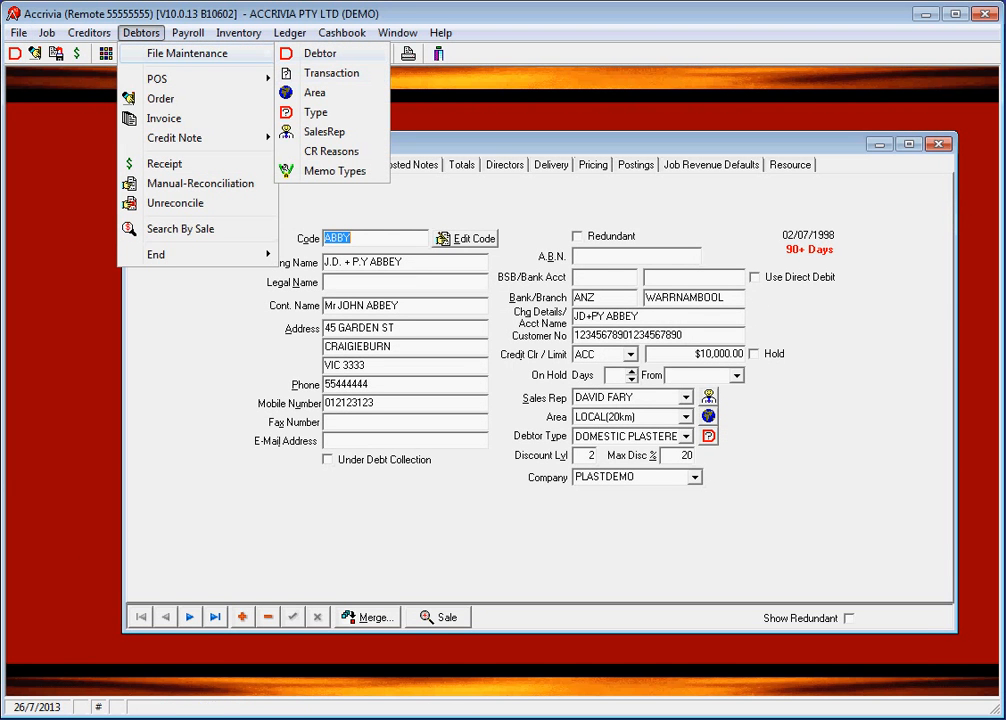
click(320, 53)
click(635, 165)
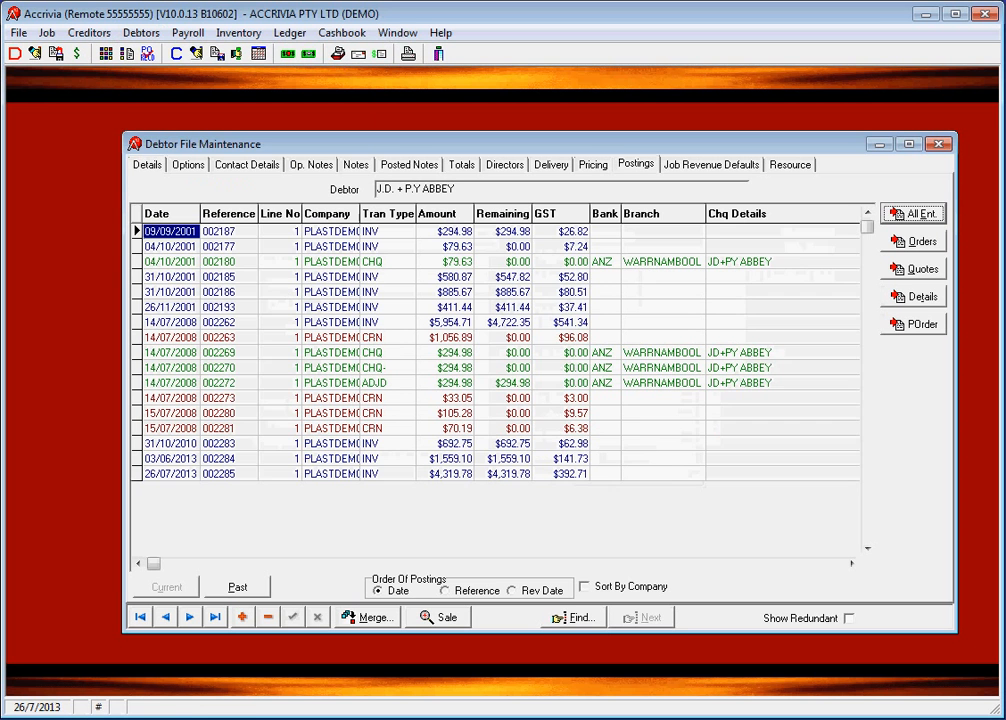
click(171, 474)
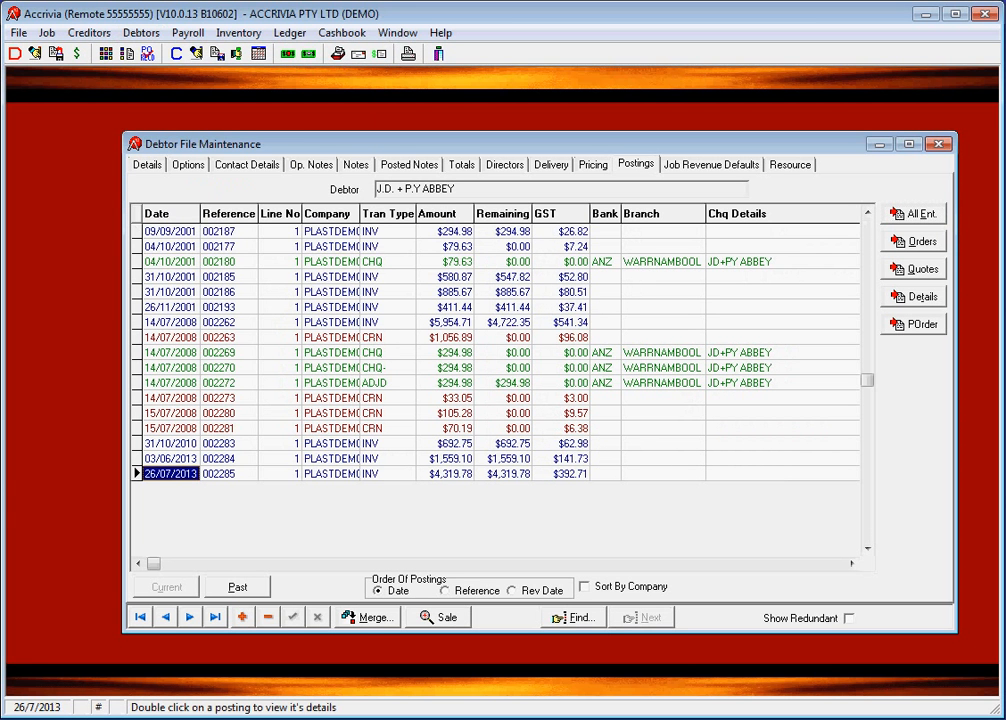
click(387, 474)
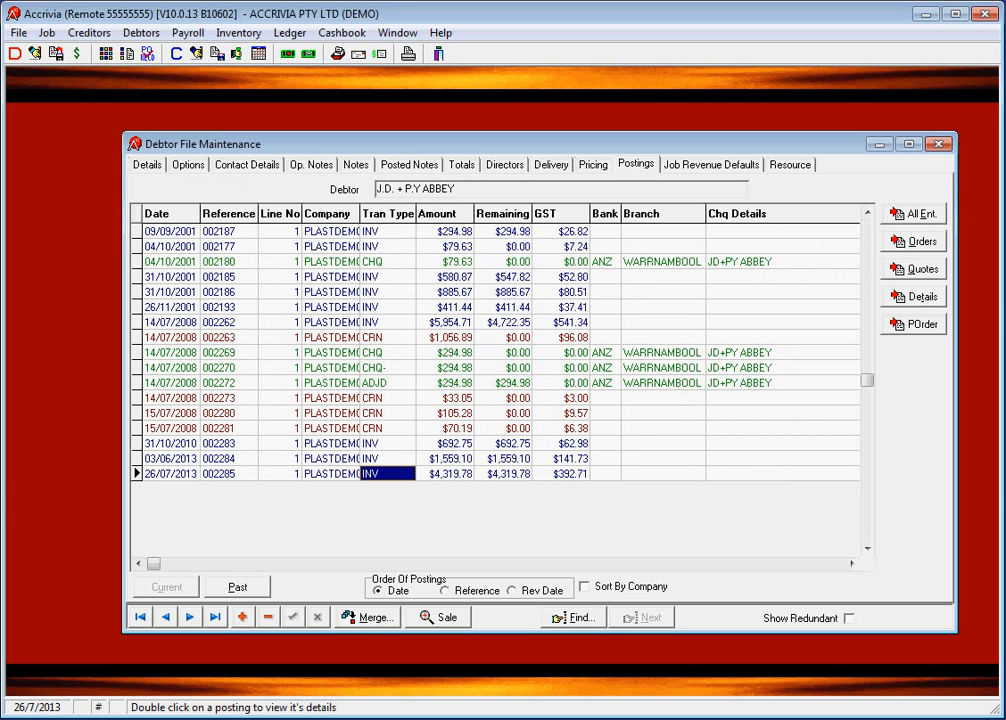
Preview the 26/07/2013 invoice, examine its upstairs and downstair items and totals, and close it and the debtor file
right_click(452, 474)
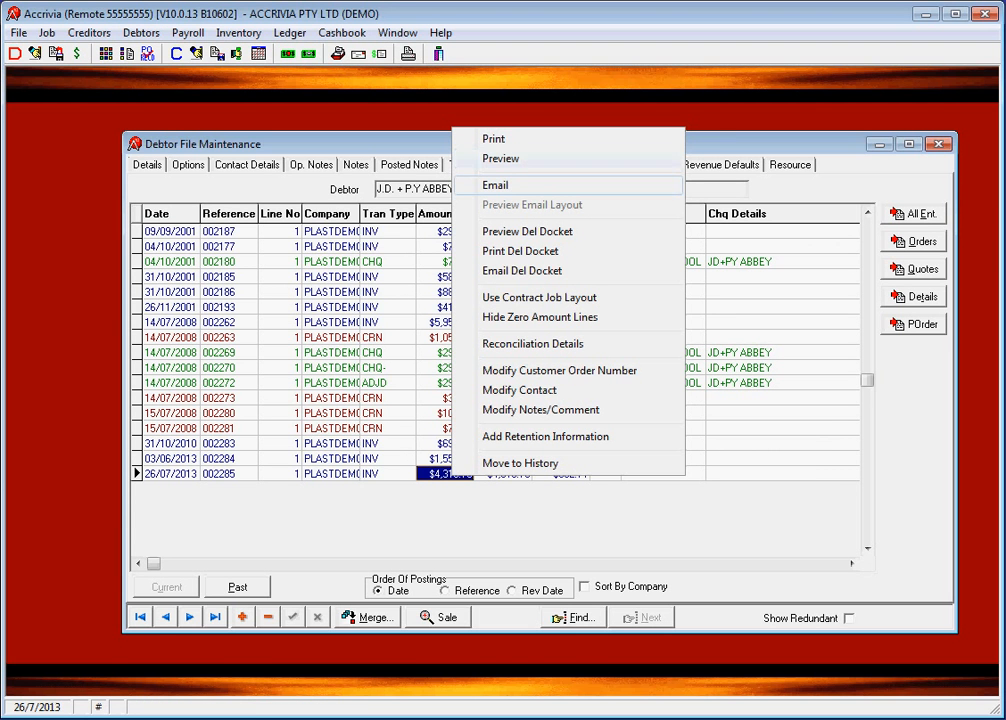
click(500, 158)
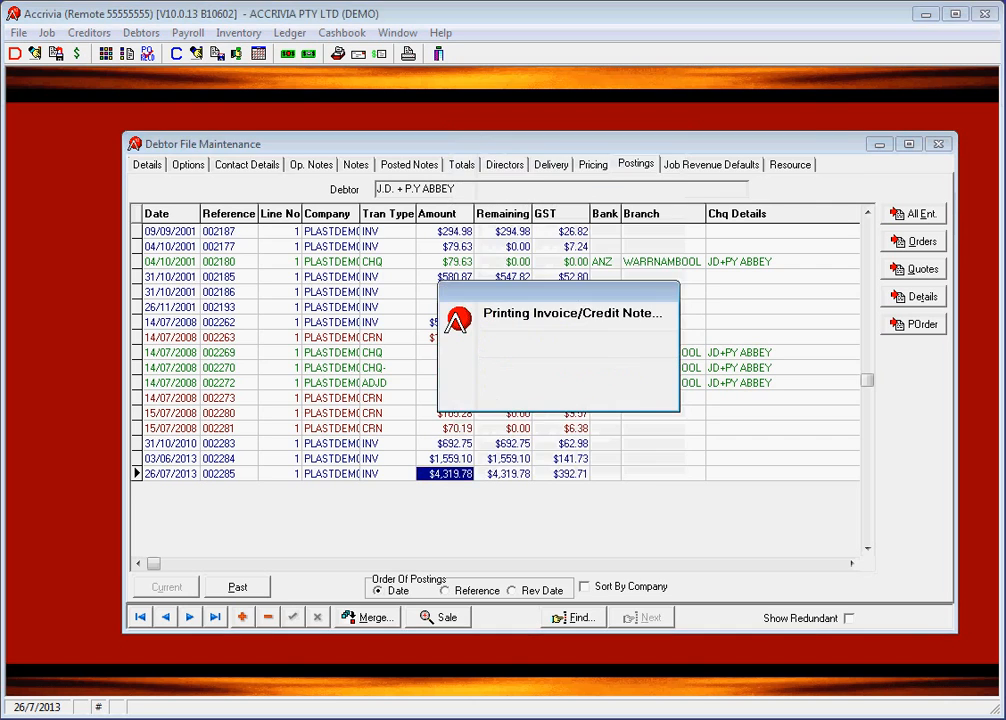
scroll(410, 400, down, 3)
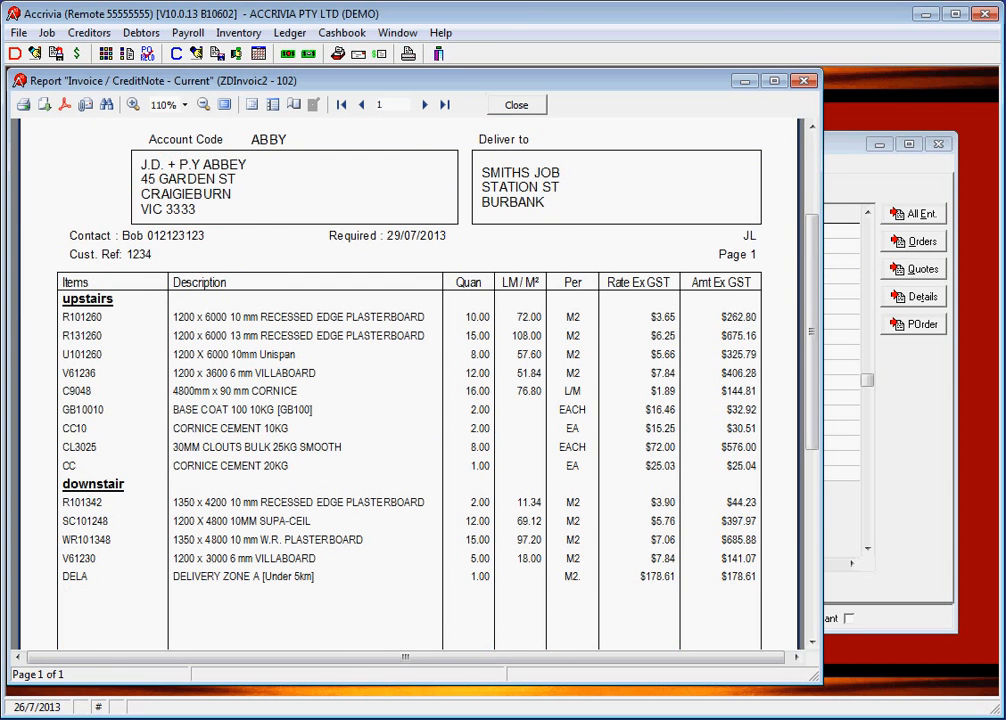
scroll(410, 400, up, 1)
scroll(410, 400, down, 1)
scroll(410, 390, down, 2)
scroll(410, 390, down, 4)
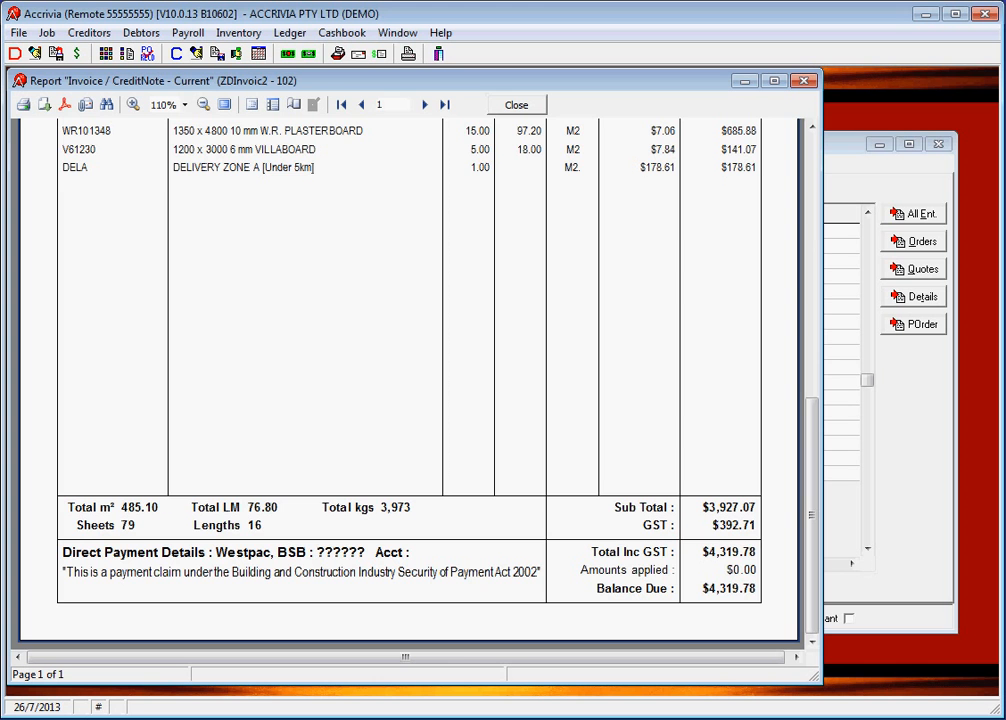
scroll(410, 390, up, 7)
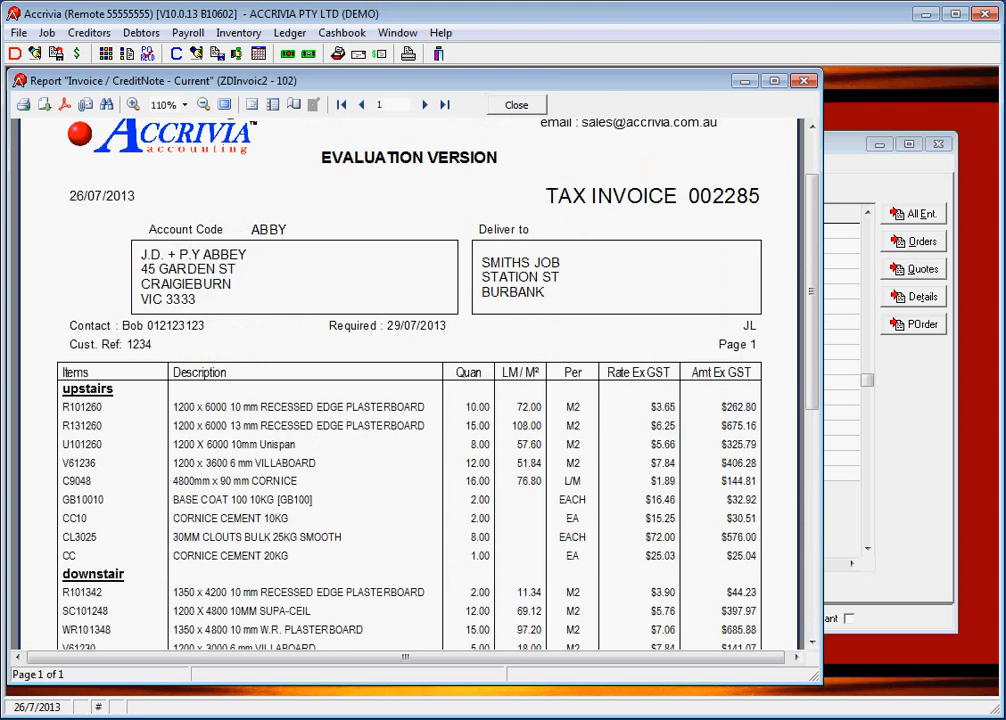
scroll(410, 390, up, 1)
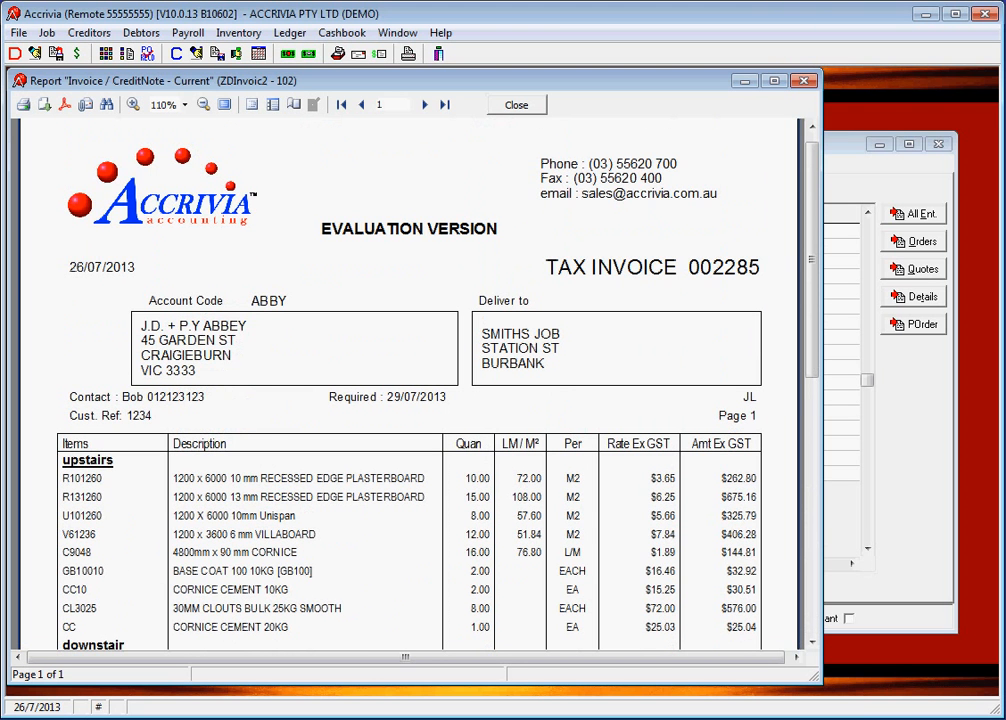
key(Escape)
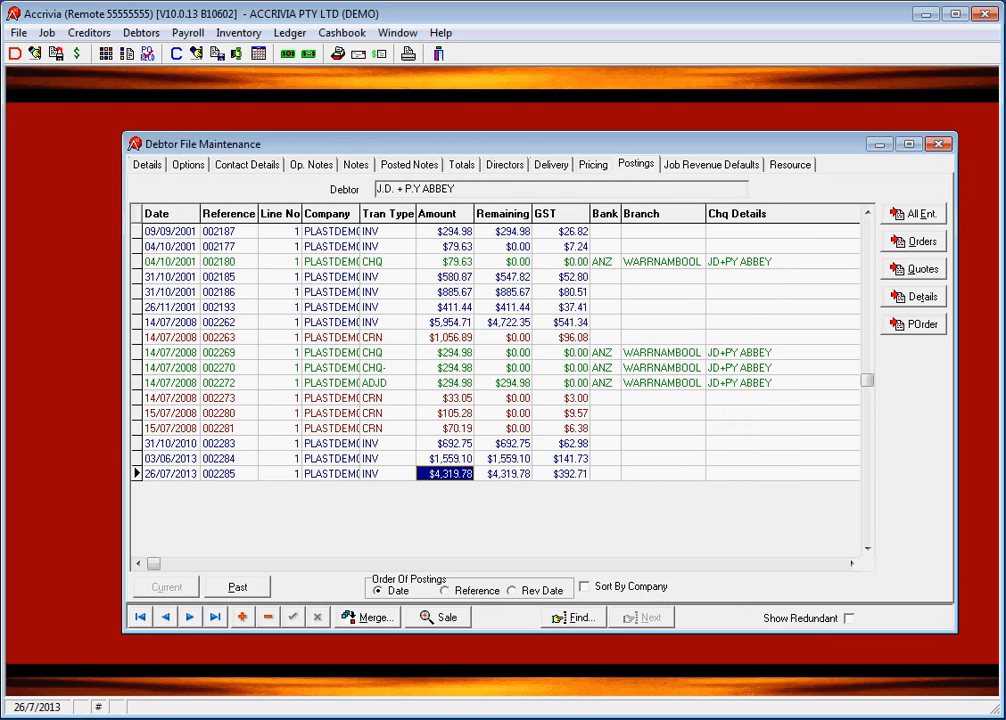
key(Escape)
Open the debtors' point-of-sale terminal for a new transaction
key(alt+d)
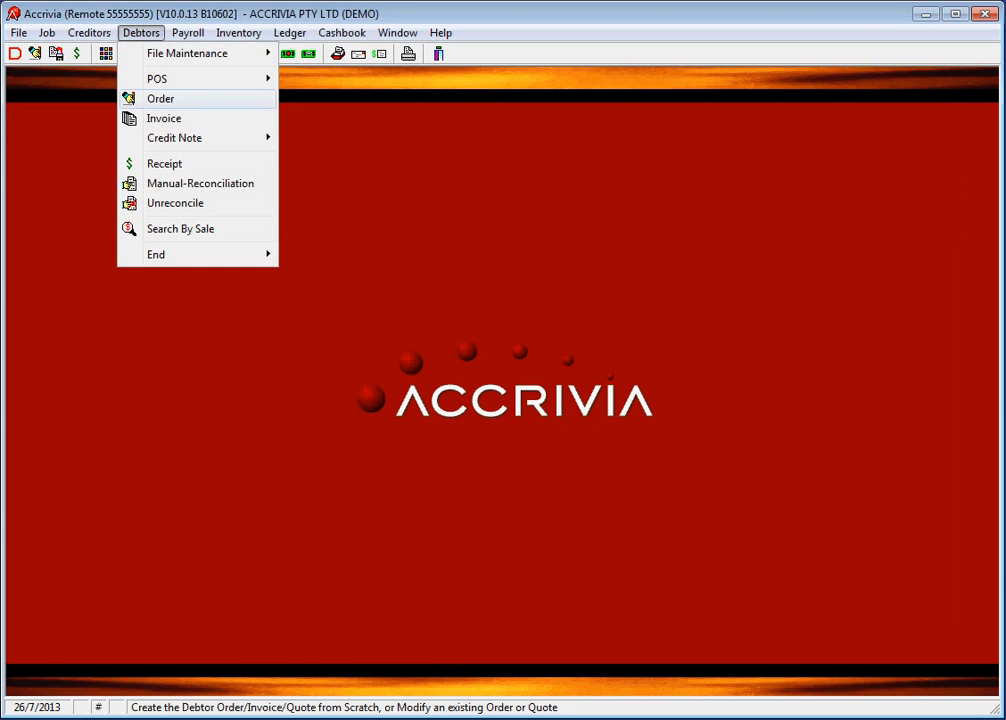
key(Down)
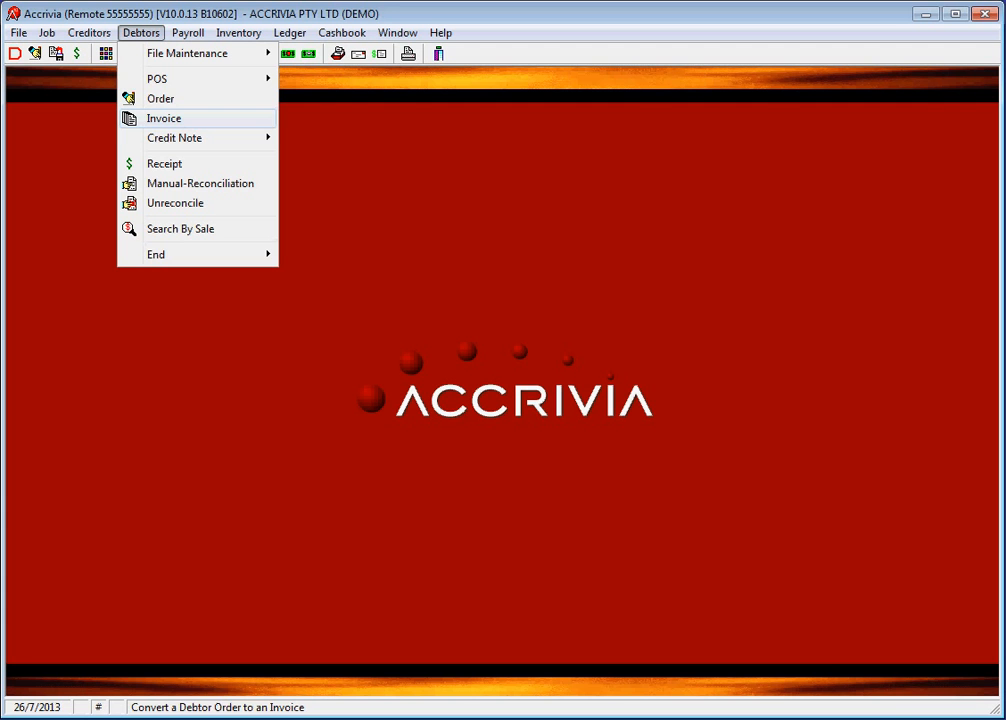
key(Down)
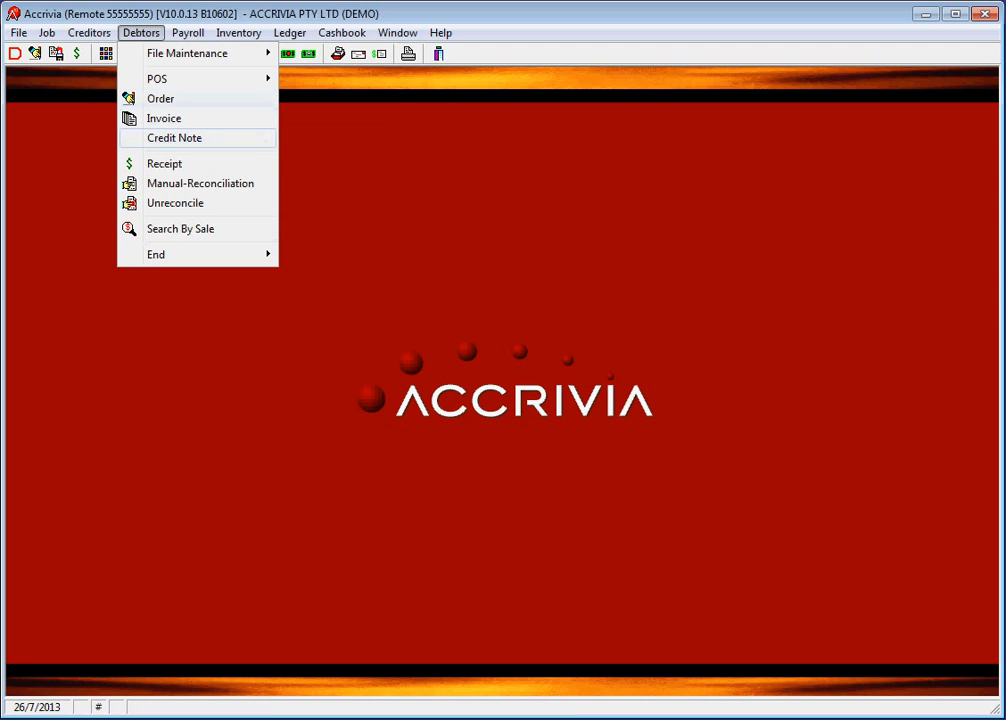
mouse_move(175, 137)
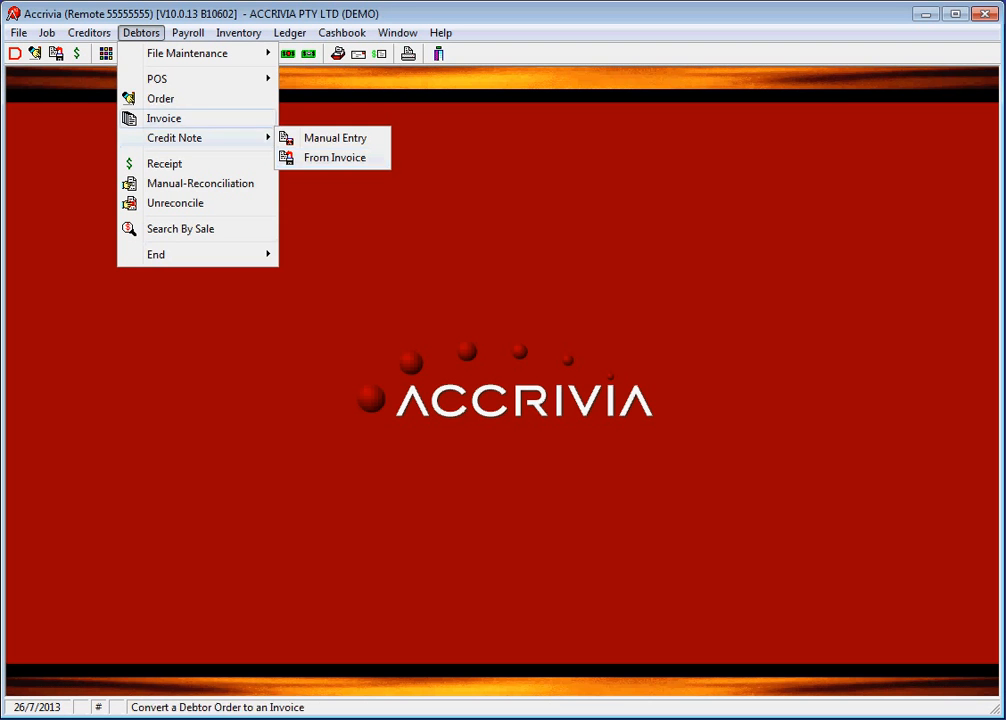
mouse_move(157, 78)
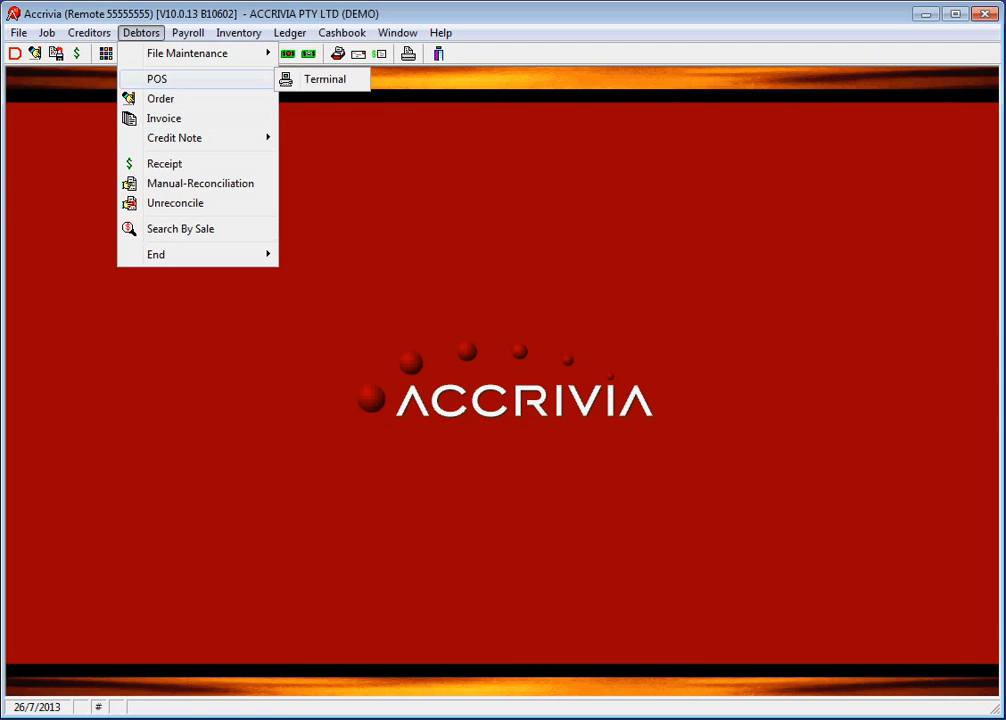
click(325, 79)
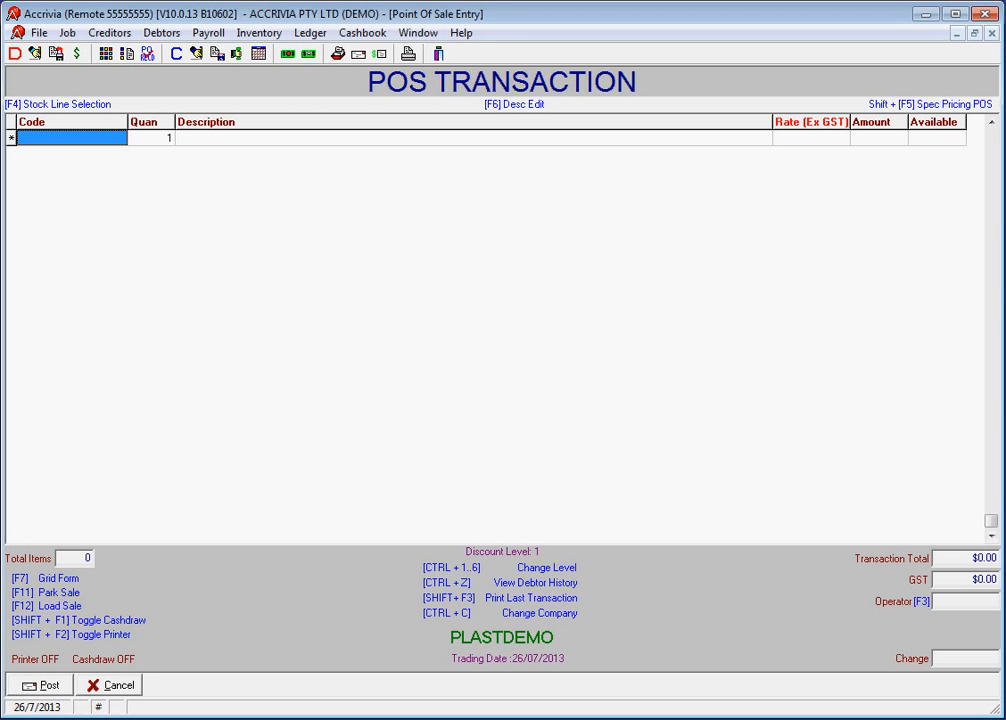
In the sale's grid order form, enter 6 sheets of length 3000 for 10mm Recessed 1200 and 1350 and 13mm Recessed 1200
key(F12)
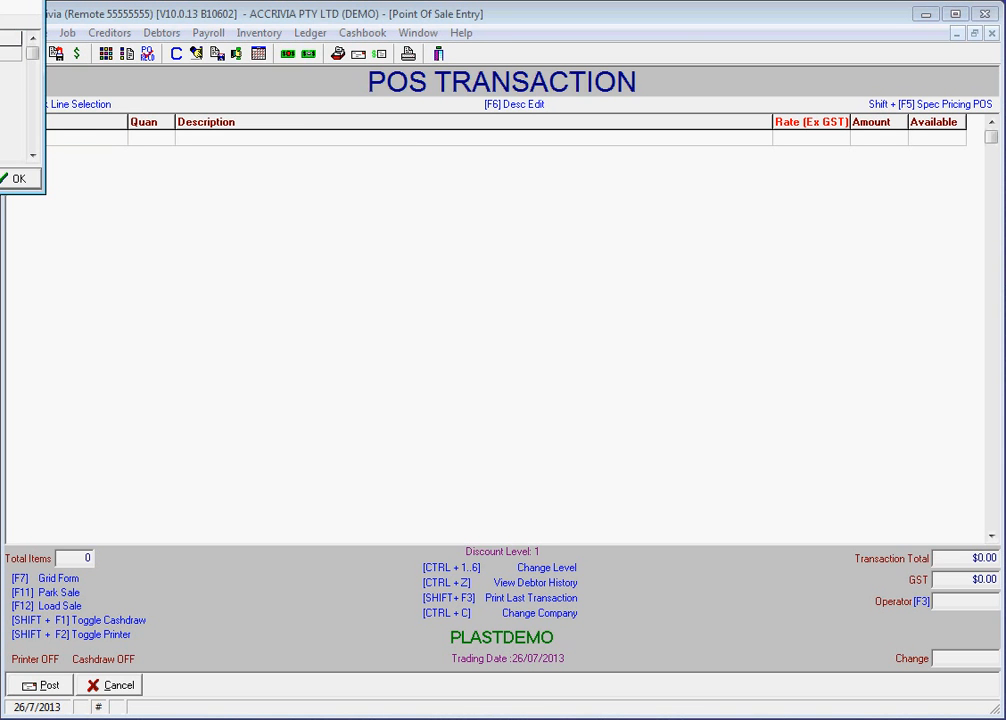
drag(0, 0, 292, 184)
key(Return)
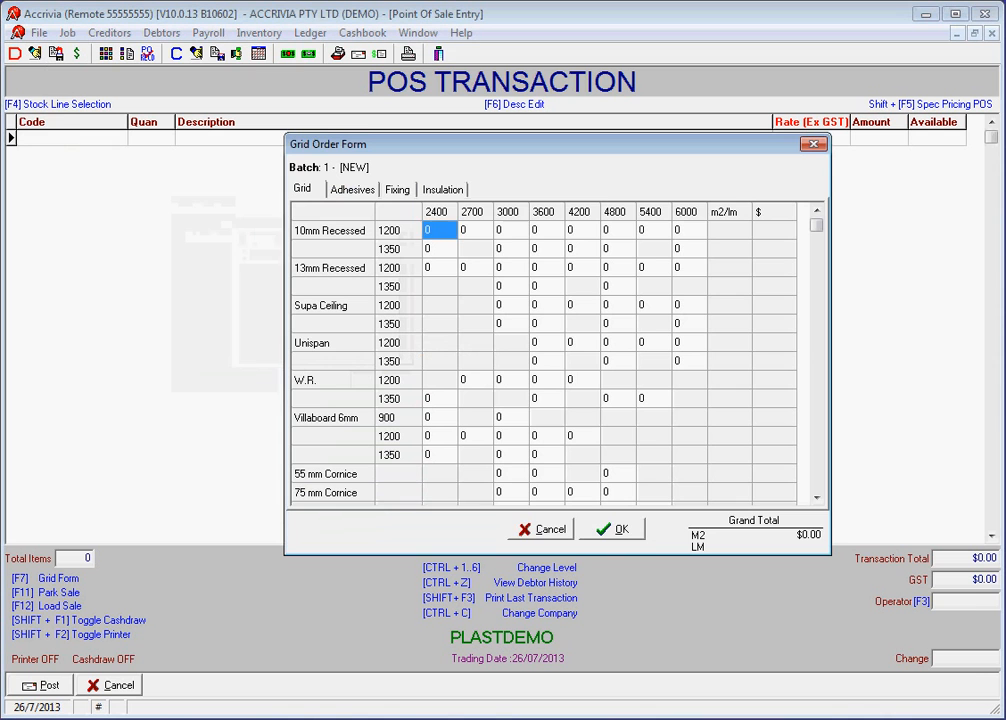
key(Right)
key(Right)
text(6)
key(Down)
text(6)
key(Down)
text(6)
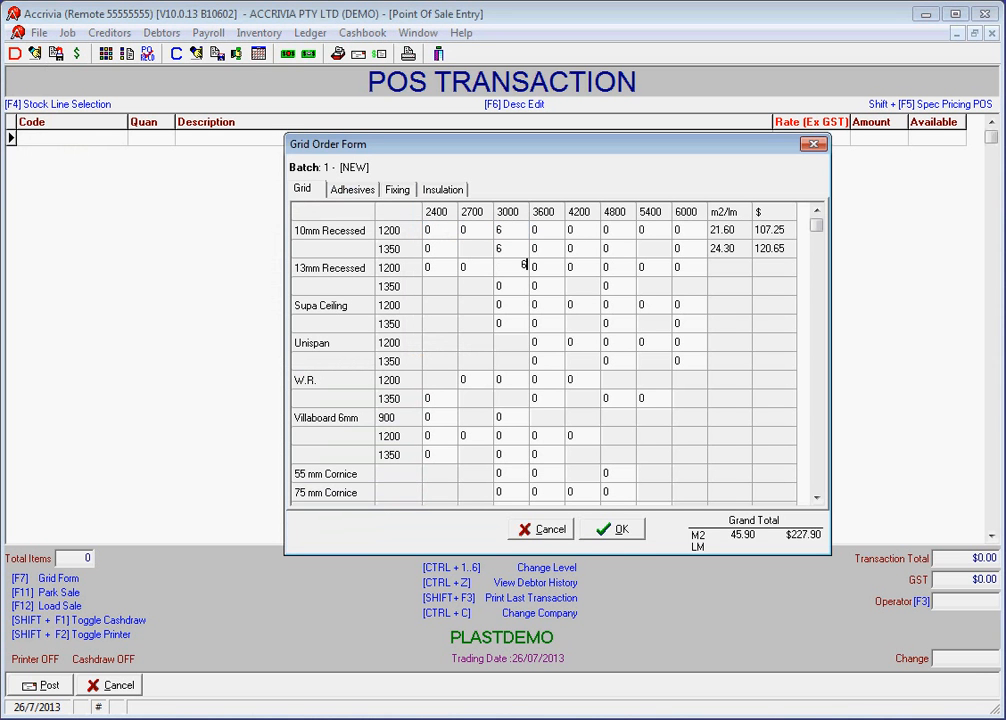
Enter 7 sheets of length 3600 for 13mm Recessed 1350 and Supa Ceiling 1200, and accept the grid form
key(Down)
key(Right)
text(7)
key(Down)
text(7)
key(Down)
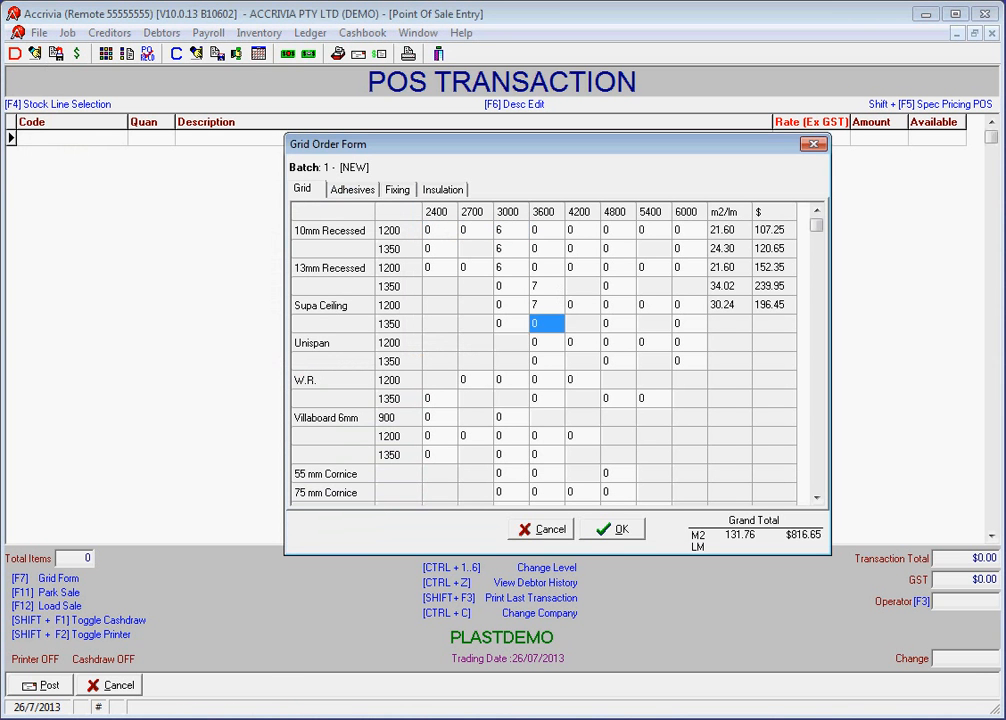
key(Return)
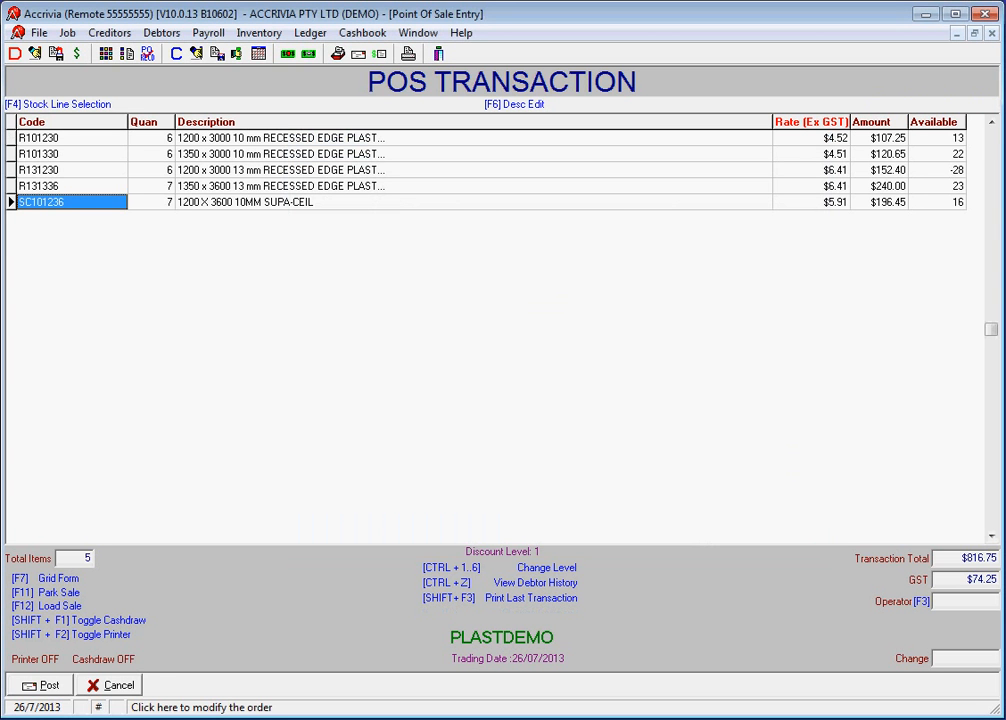
Add stock line C5548 (4800mm x 55 mm cornice) to the sale with a quantity of 1
key(Down)
key(F4)
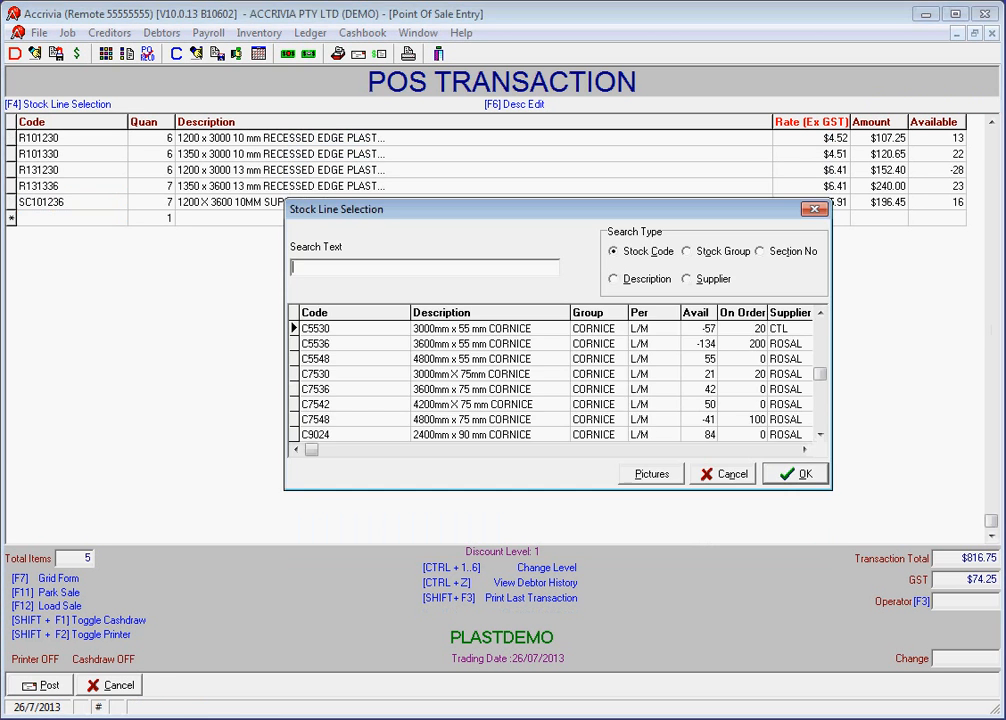
text(C5548)
key(Return)
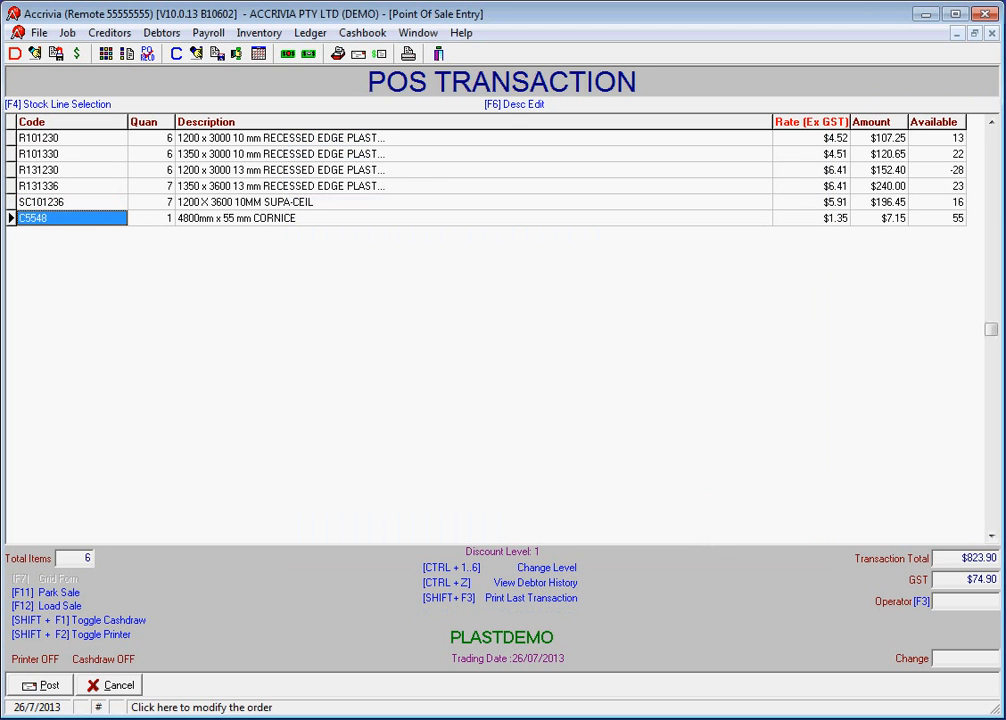
key(Return)
key(Return)
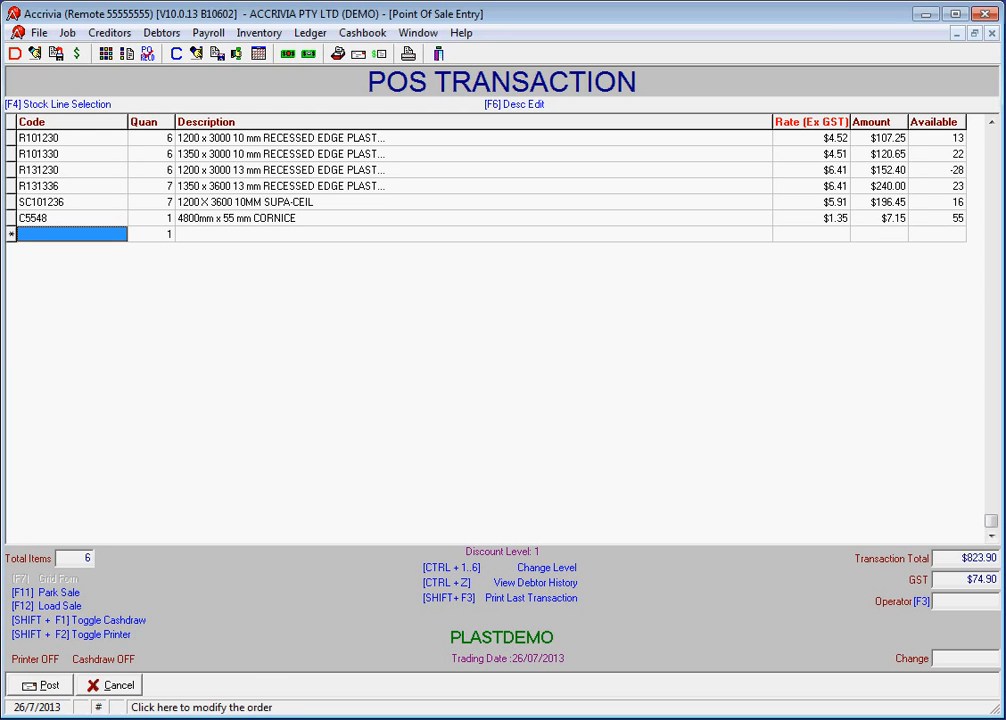
Take the sale to payment and switch the full amount between the EFT, cheque and cash tender types
key(alt+p)
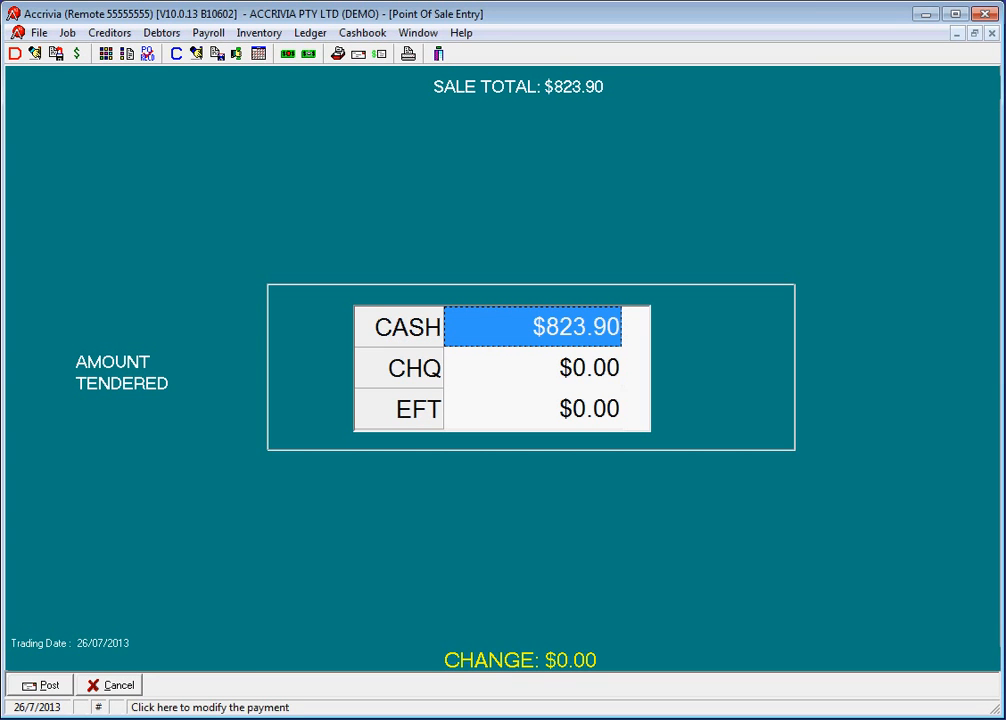
key(Down)
key(Down)
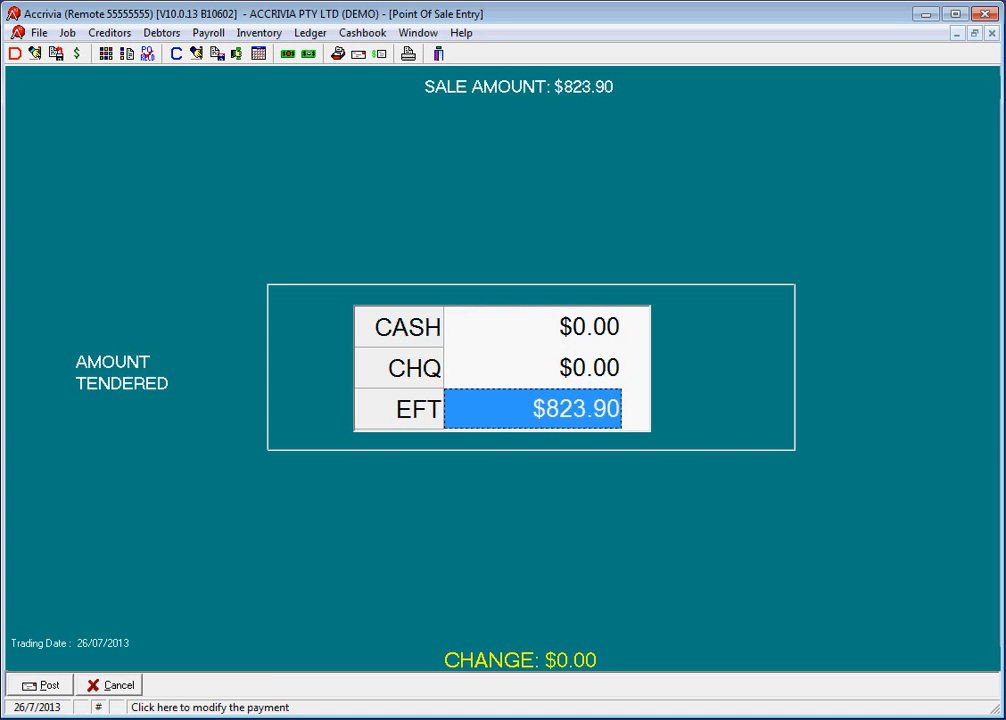
click(532, 327)
key(Down)
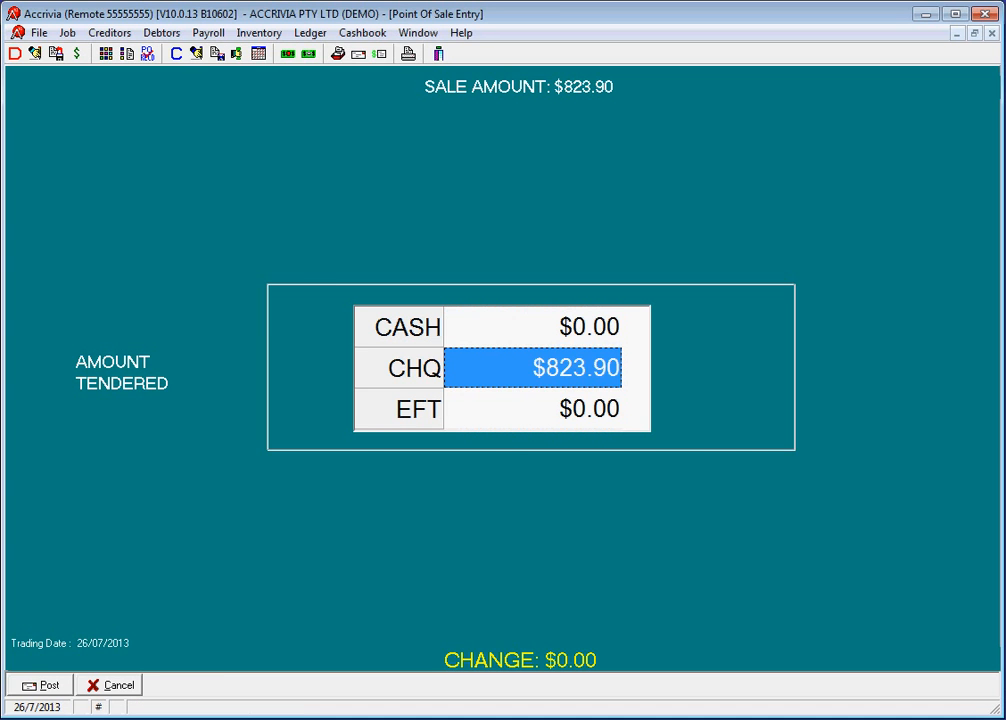
key(Up)
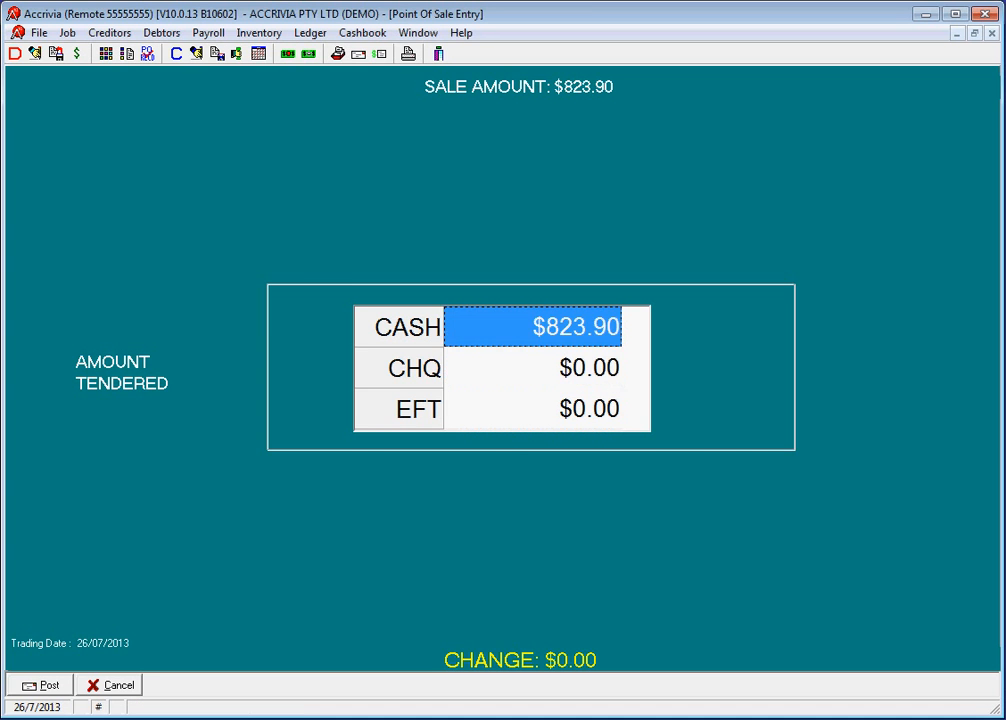
key(Up)
key(Up)
key(Up)
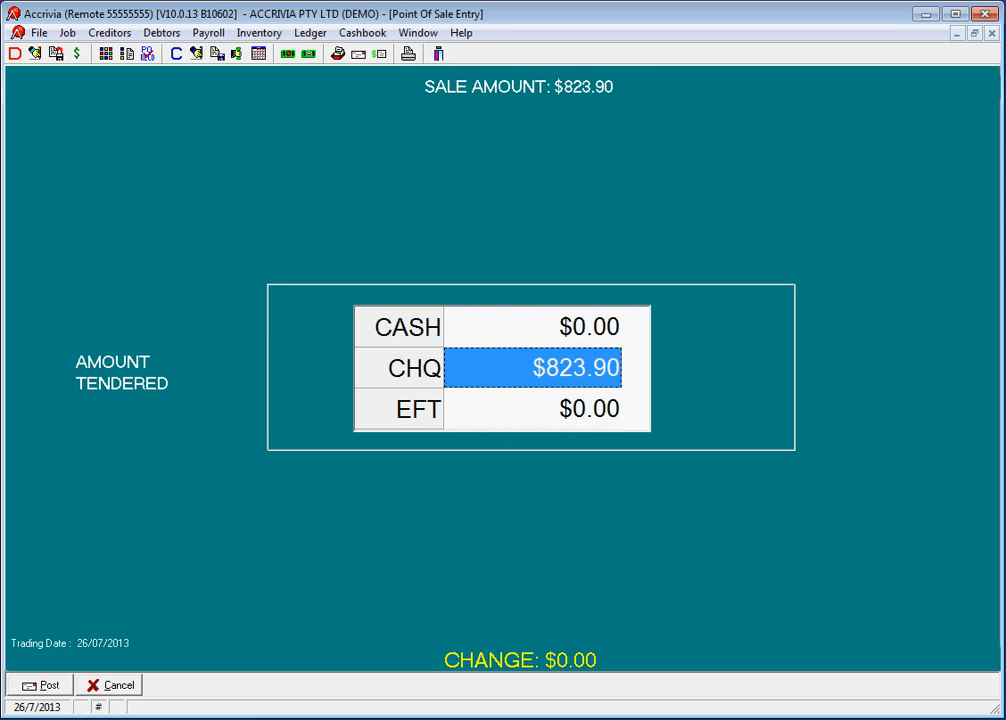
Split the payment into $150.00 cash and $673.90 EFT, and post the sale
text(150)
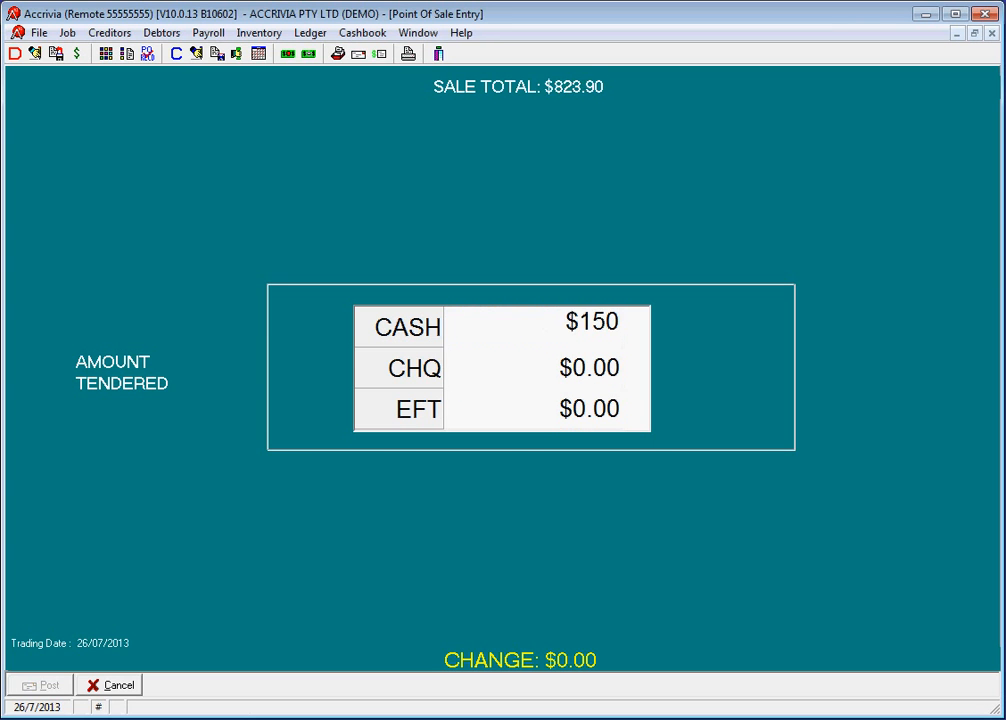
key(Return)
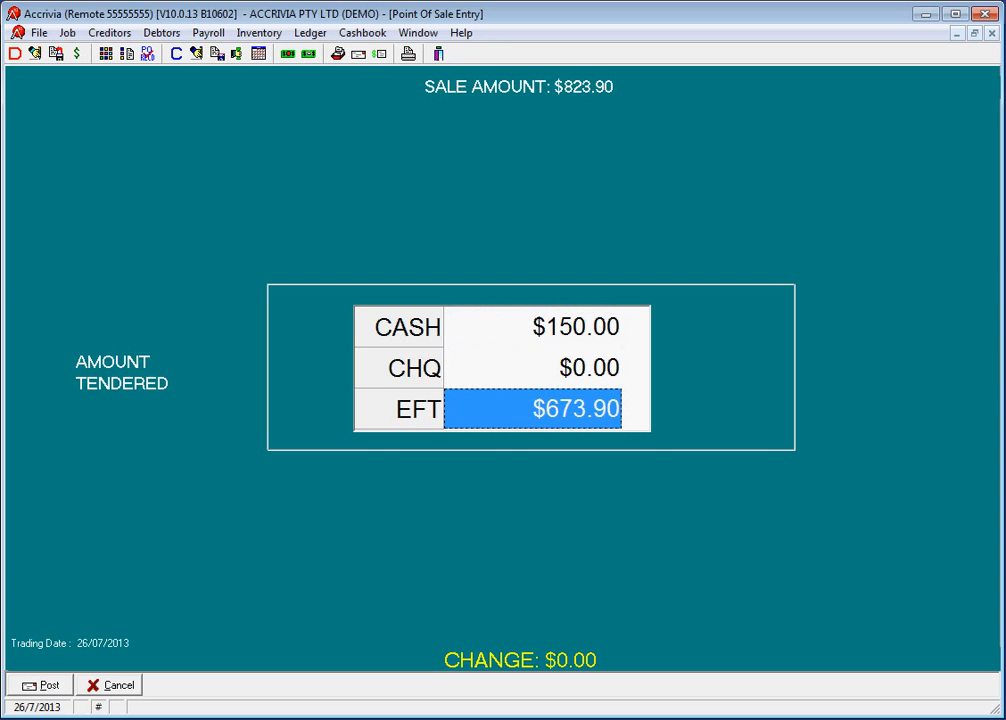
key(Up)
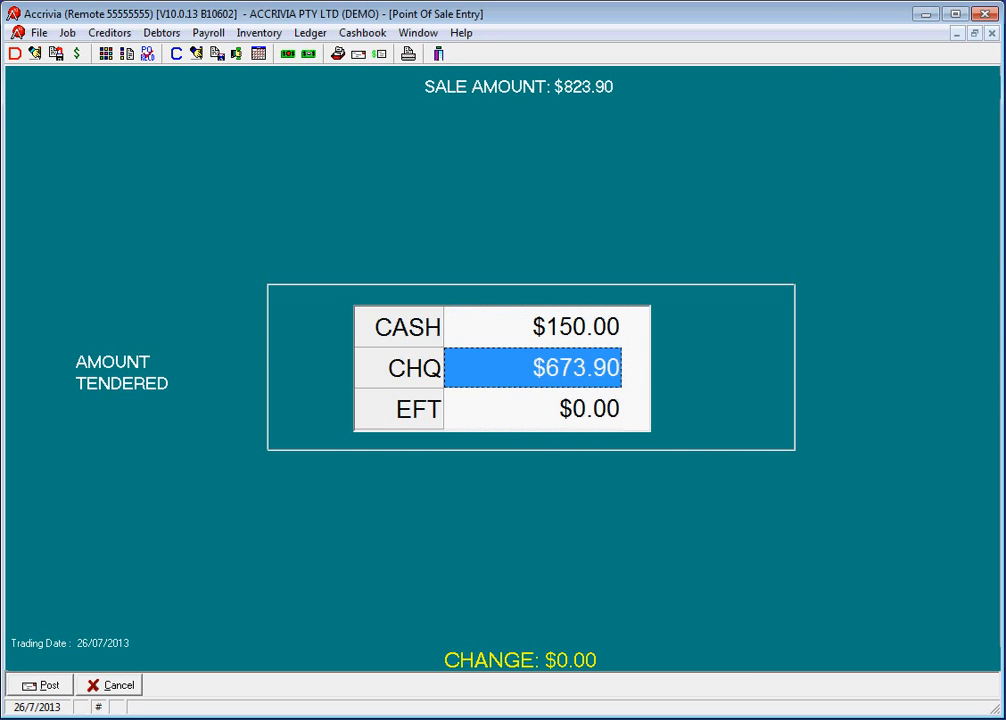
key(Down)
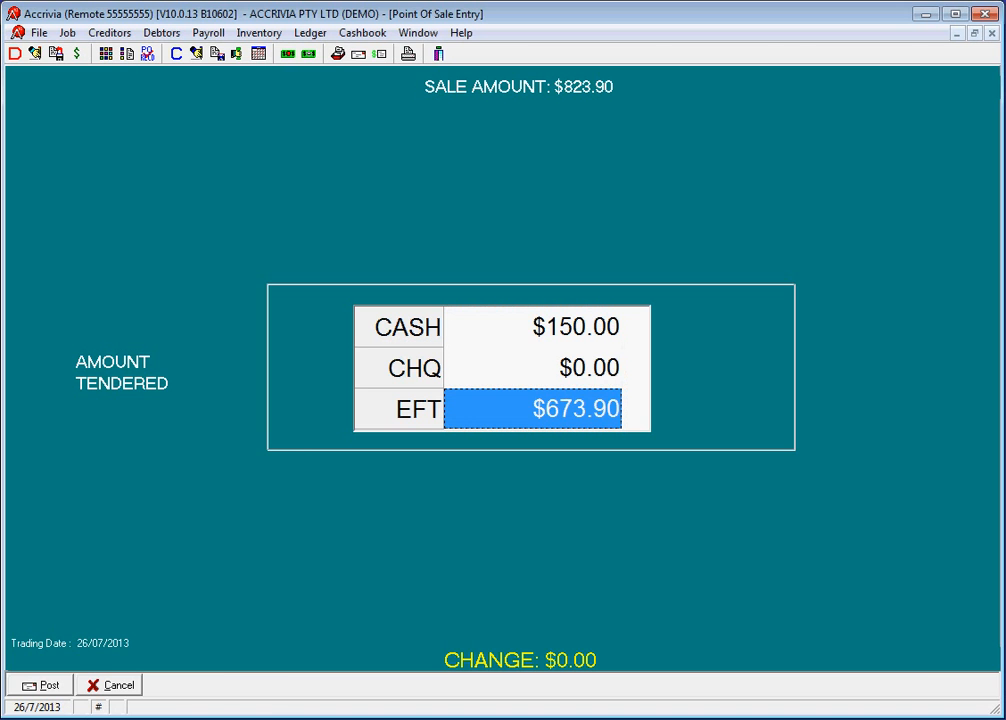
key(Return)
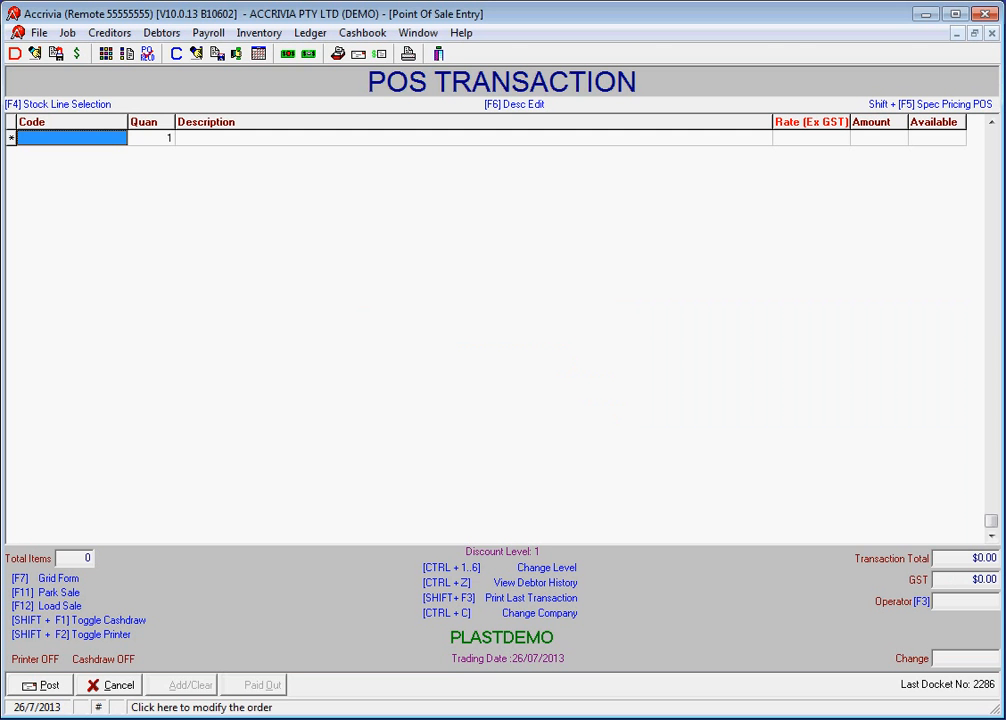